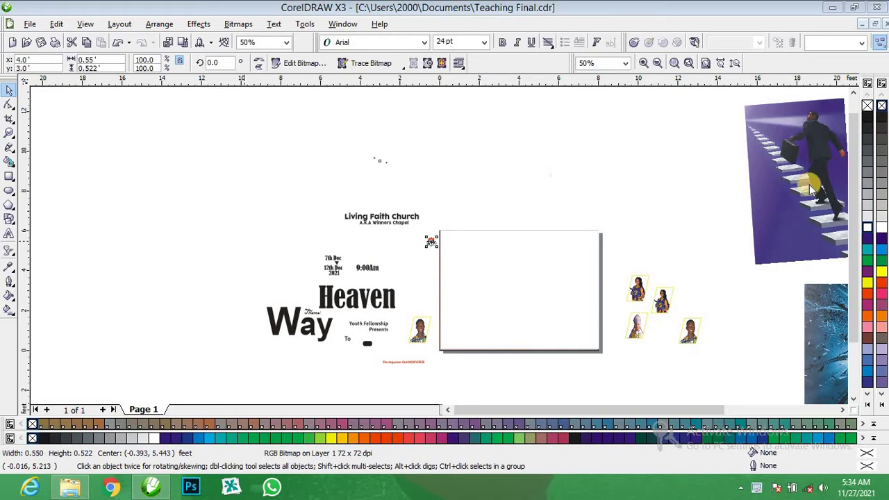
Create a rectangle exactly matching the 8 × 6 ft page.
{"action": "double_click", "coordinate": [9, 179]}
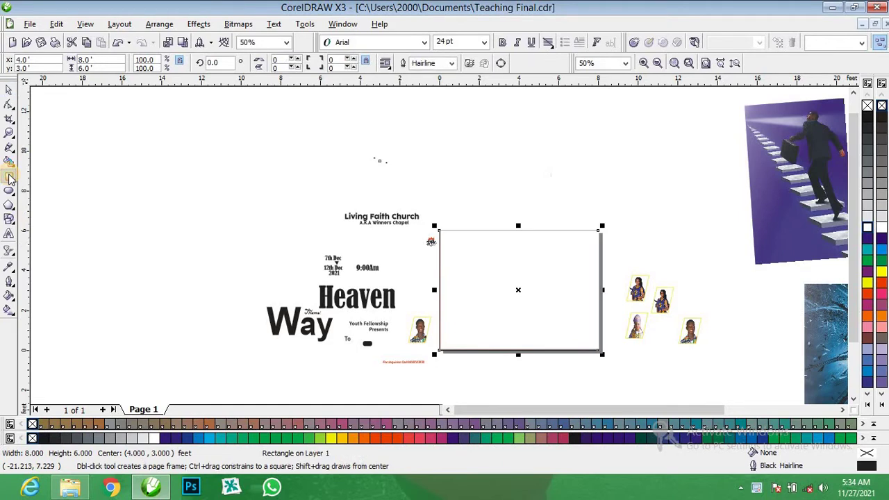
{"action": "left_click", "coordinate": [9, 91]}
{"action": "scroll", "coordinate": [519, 288], "scroll_direction": "up", "scroll_amount": 1}
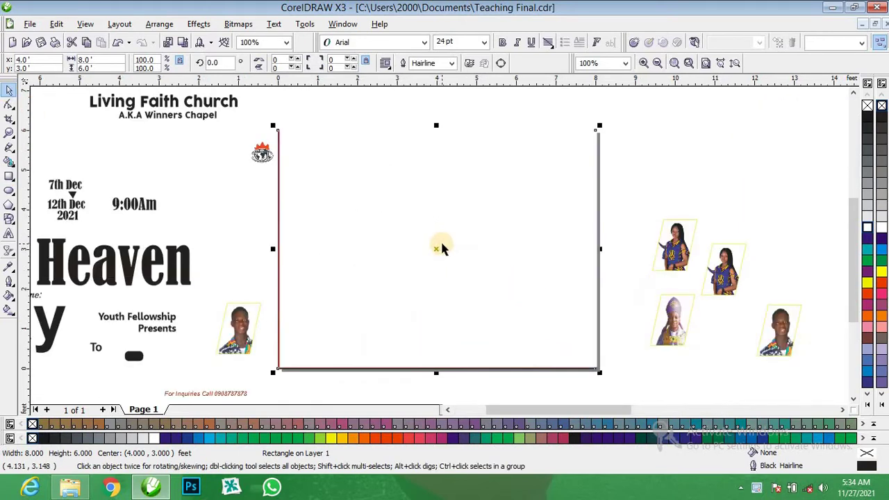
{"action": "left_click", "coordinate": [867, 272]}
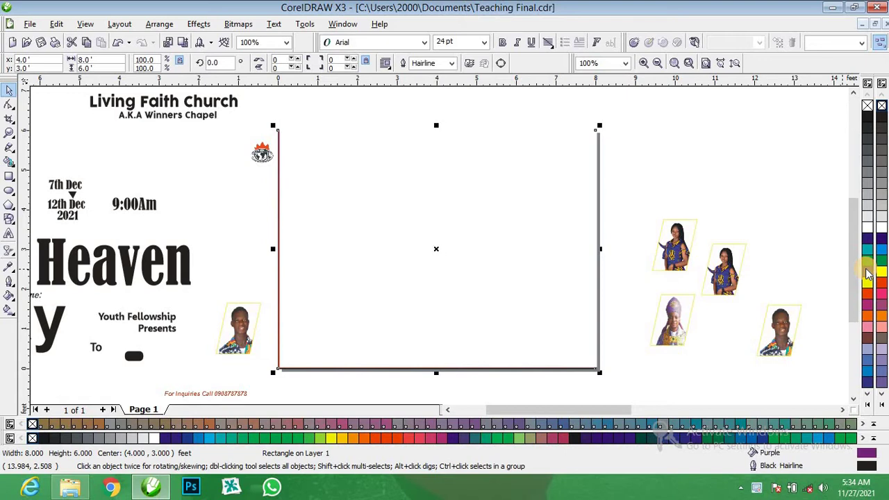
Fill the page rectangle with purple.
{"action": "left_click", "coordinate": [439, 248]}
{"action": "scroll", "coordinate": [439, 248], "scroll_direction": "down", "scroll_amount": 1}
{"action": "scroll", "coordinate": [438, 249], "scroll_direction": "down", "scroll_amount": 1}
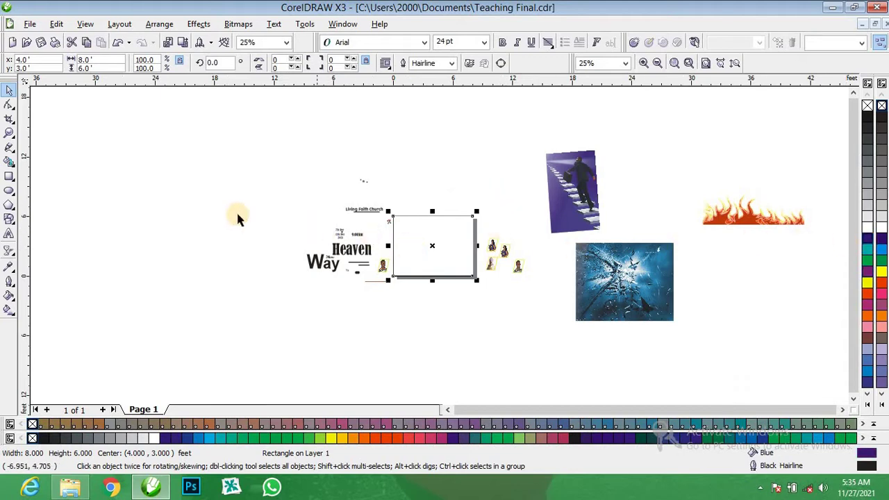
{"action": "left_click", "coordinate": [343, 224]}
{"action": "left_click", "coordinate": [433, 241]}
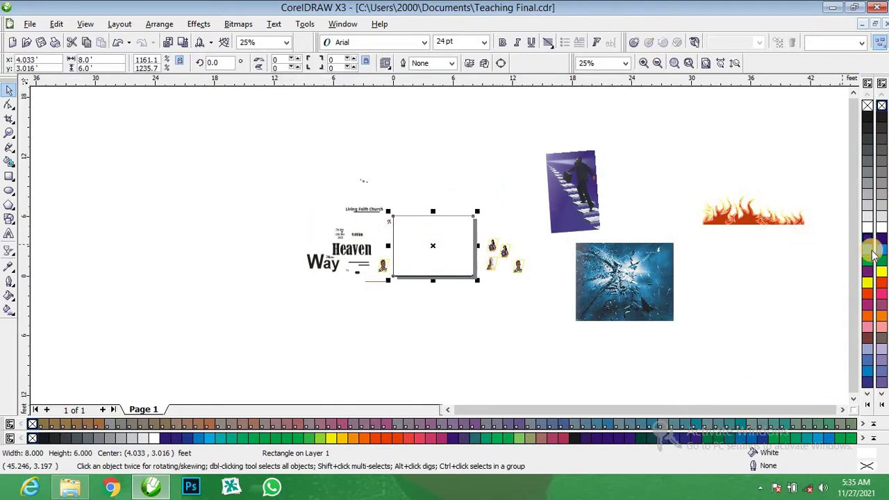
{"action": "left_click", "coordinate": [868, 273]}
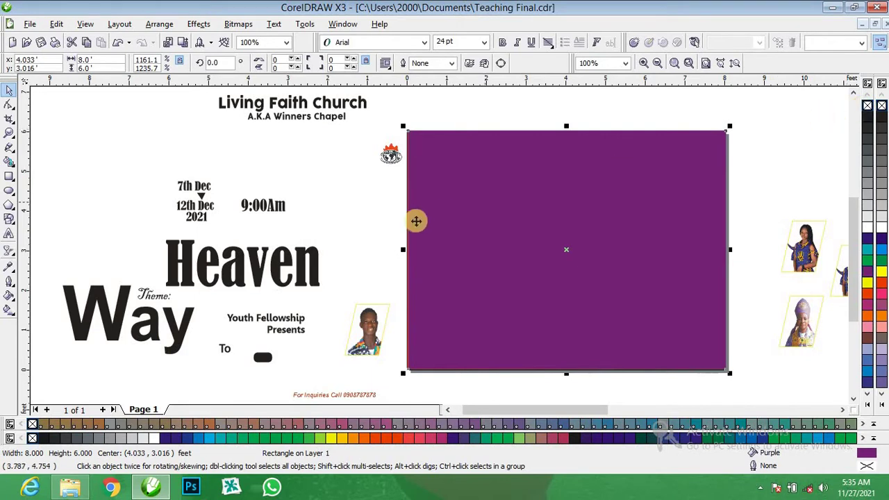
Drag a diagonal purple-to-white gradient across the background rectangle.
{"action": "left_click", "coordinate": [68, 256]}
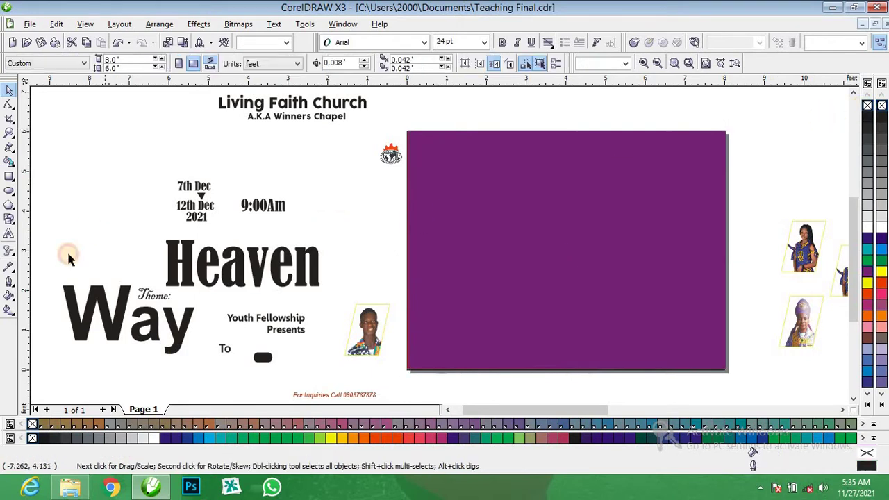
{"action": "left_click", "coordinate": [9, 312]}
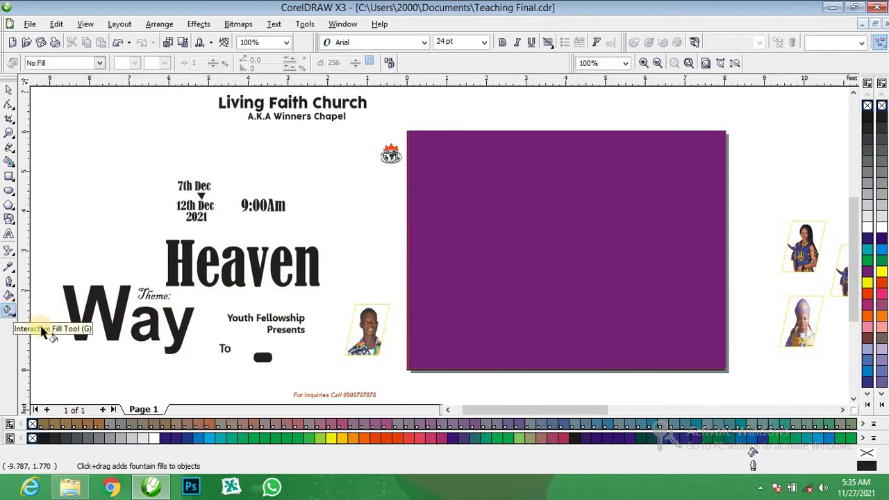
{"action": "left_click", "coordinate": [524, 309]}
{"action": "left_click", "coordinate": [535, 227]}
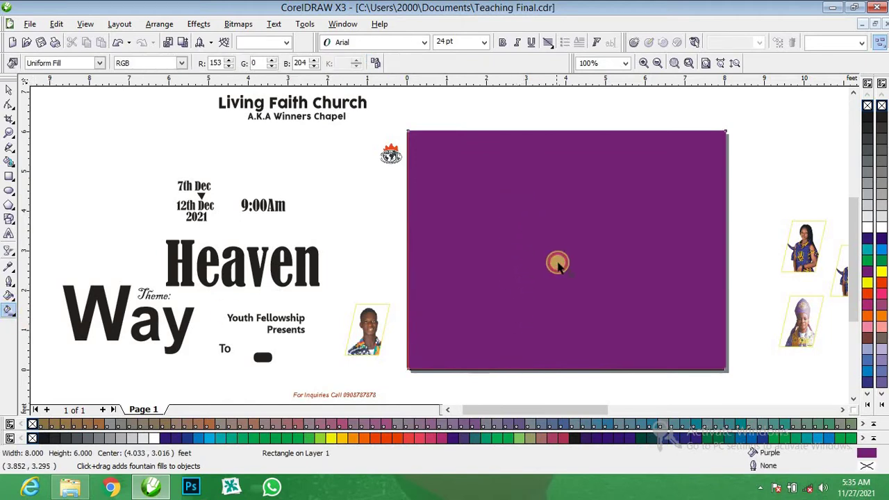
{"action": "left_click_drag", "start_coordinate": [443, 161], "coordinate": [564, 250]}
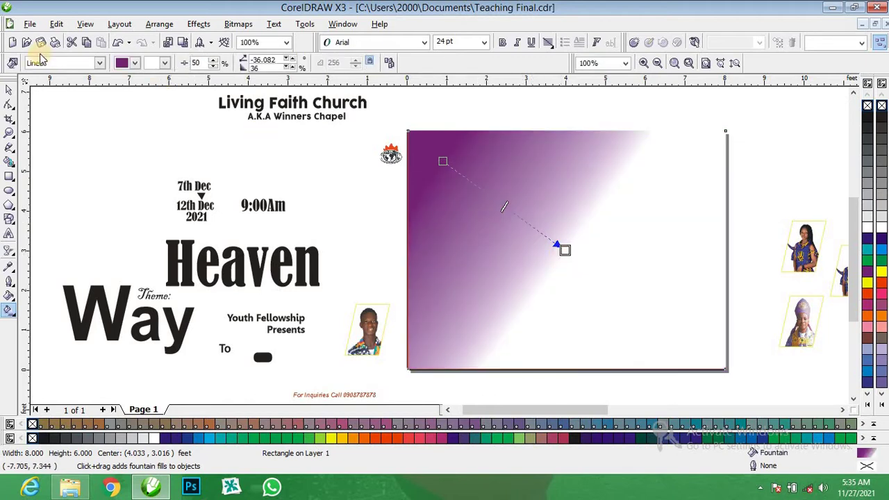
Make it a conical fill with orange-red, rotated so orange points upward.
{"action": "left_click", "coordinate": [100, 63]}
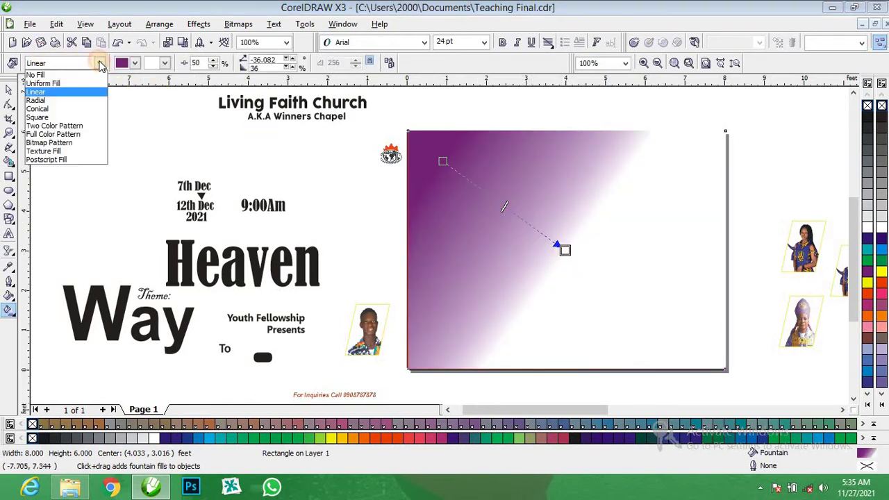
{"action": "left_click", "coordinate": [53, 111]}
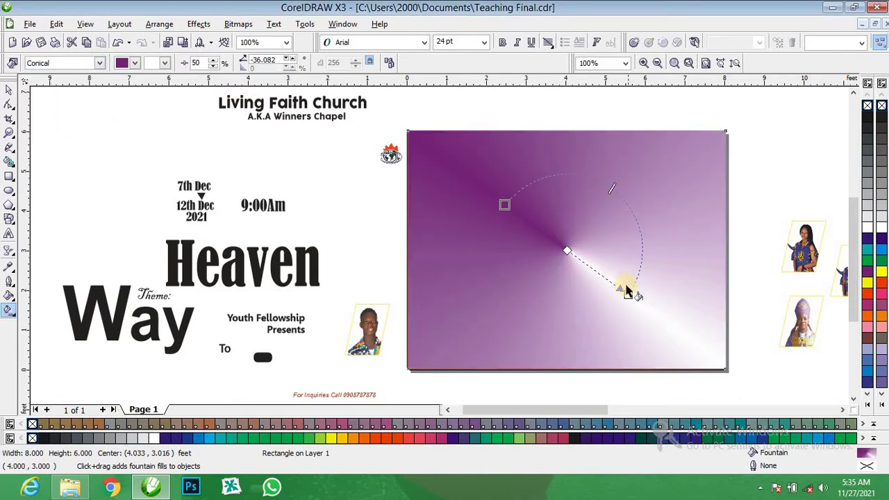
{"action": "left_click", "coordinate": [872, 299]}
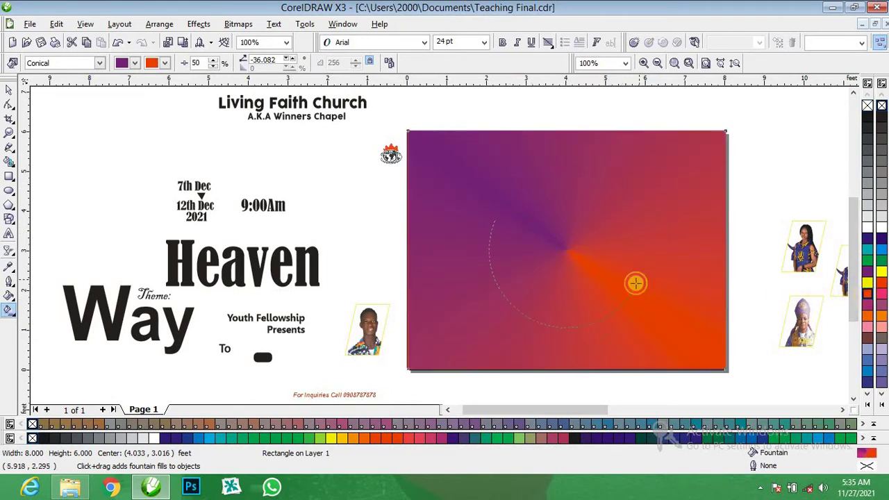
{"action": "mouse_move", "coordinate": [512, 214]}
{"action": "left_mouse_down"}
{"action": "mouse_move", "coordinate": [606, 296]}
{"action": "mouse_move", "coordinate": [579, 299]}
{"action": "left_mouse_up"}
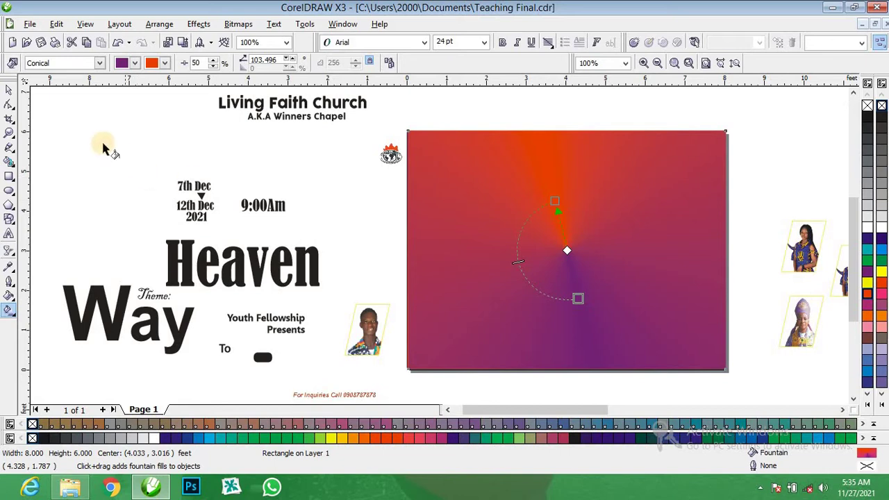
{"action": "left_click", "coordinate": [9, 90]}
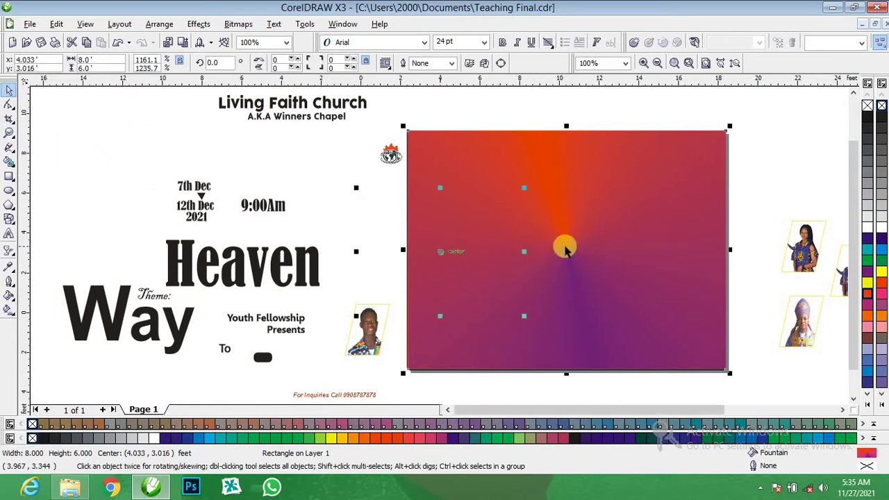
PowerClip the shattered-glass photo inside the gradient rectangle.
{"action": "scroll", "coordinate": [565, 243], "scroll_direction": "down", "scroll_amount": 1}
{"action": "scroll", "coordinate": [434, 248], "scroll_direction": "up", "scroll_amount": 1}
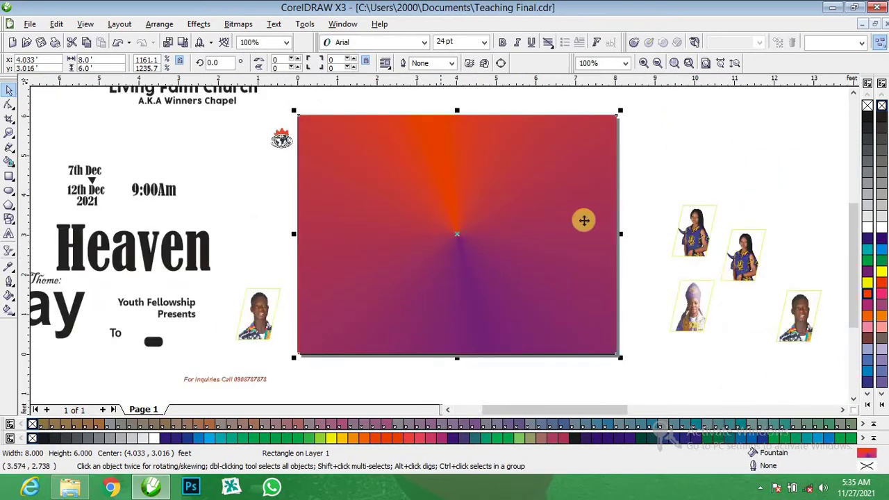
{"action": "left_click", "coordinate": [656, 203]}
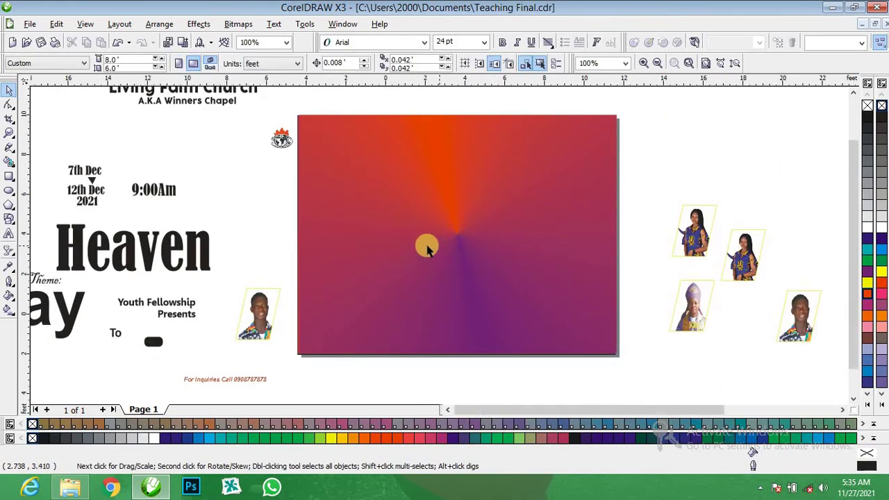
{"action": "scroll", "coordinate": [347, 229], "scroll_direction": "down", "scroll_amount": 1}
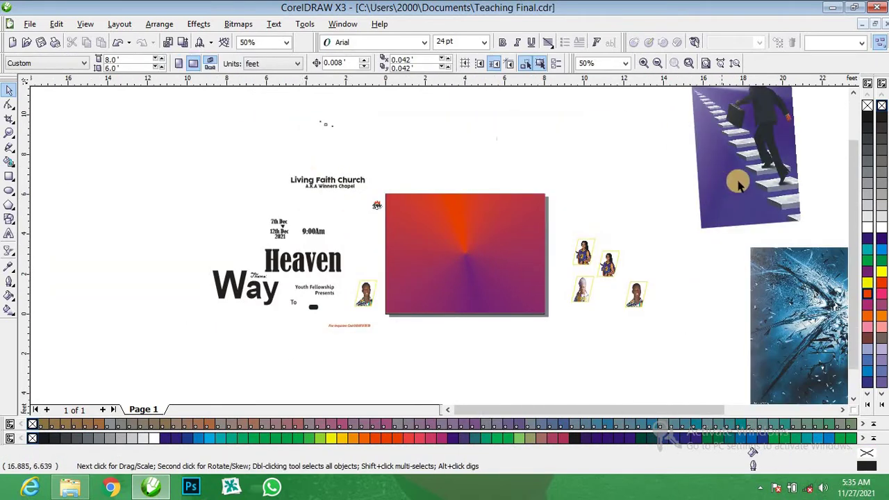
{"action": "mouse_move", "coordinate": [806, 327]}
{"action": "left_mouse_down"}
{"action": "mouse_move", "coordinate": [480, 317]}
{"action": "mouse_move", "coordinate": [436, 248]}
{"action": "left_mouse_up"}
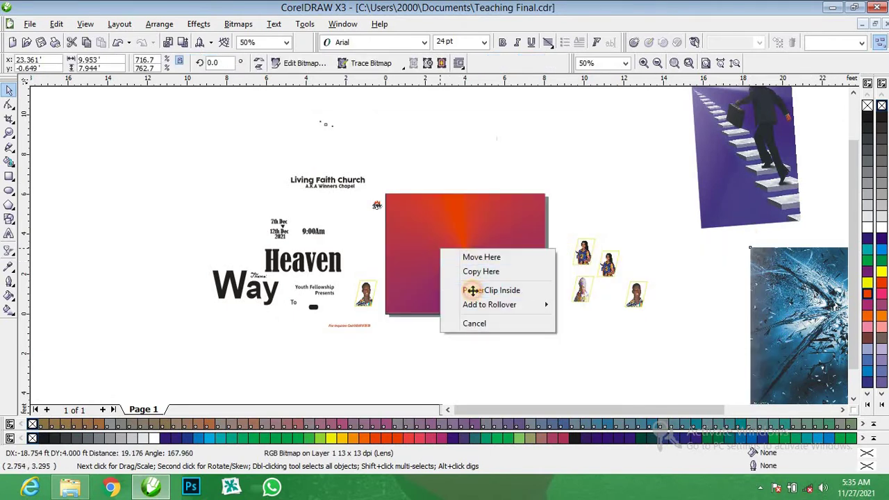
{"action": "left_click", "coordinate": [473, 292]}
PowerClip the staircase photo into the same frame and enter Edit Contents.
{"action": "left_click_drag", "start_coordinate": [769, 179], "coordinate": [479, 277]}
{"action": "left_click", "coordinate": [521, 317]}
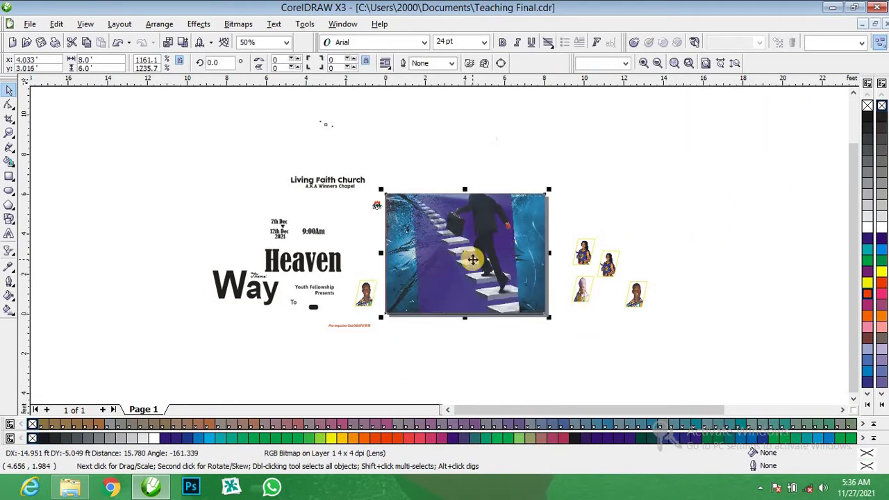
{"action": "right_click", "coordinate": [472, 264]}
{"action": "left_click", "coordinate": [537, 21]}
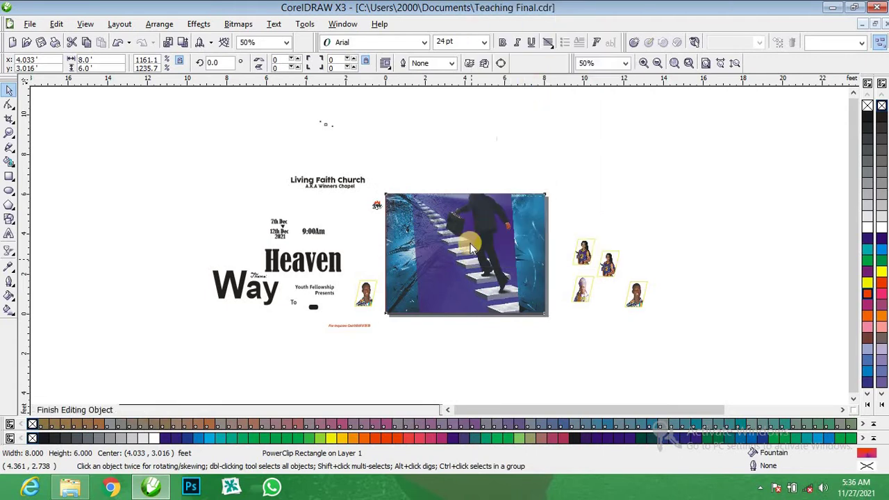
Move the glass photo up so it sits at the frame's top.
{"action": "left_click", "coordinate": [474, 244]}
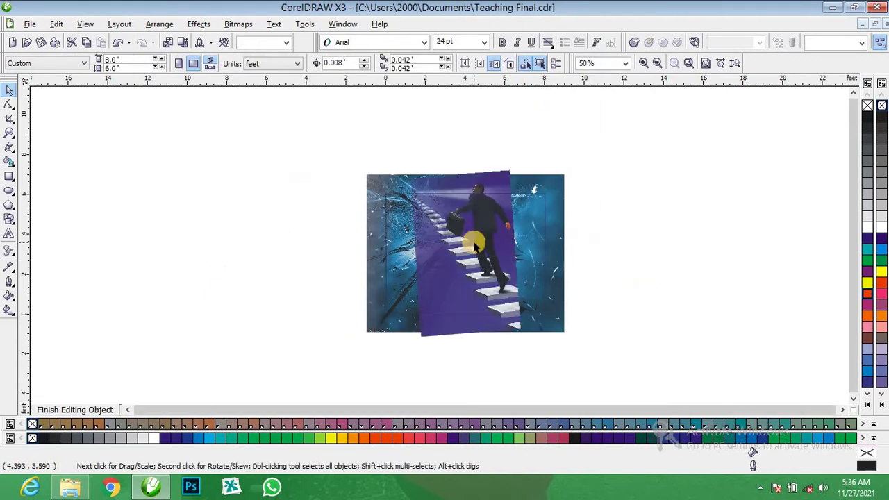
{"action": "left_click_drag", "start_coordinate": [476, 238], "coordinate": [739, 204]}
{"action": "key", "text": "ctrl+z"}
{"action": "left_click_drag", "start_coordinate": [510, 248], "coordinate": [498, 177]}
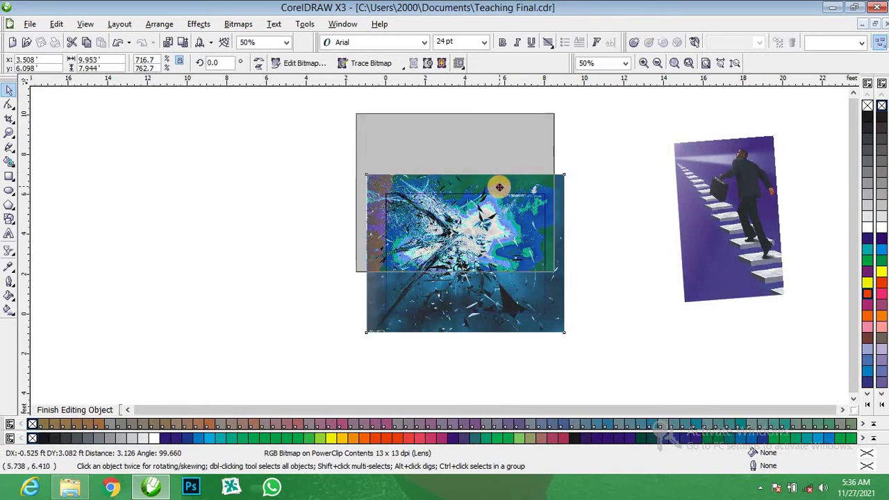
{"action": "left_click_drag", "start_coordinate": [498, 177], "coordinate": [500, 190]}
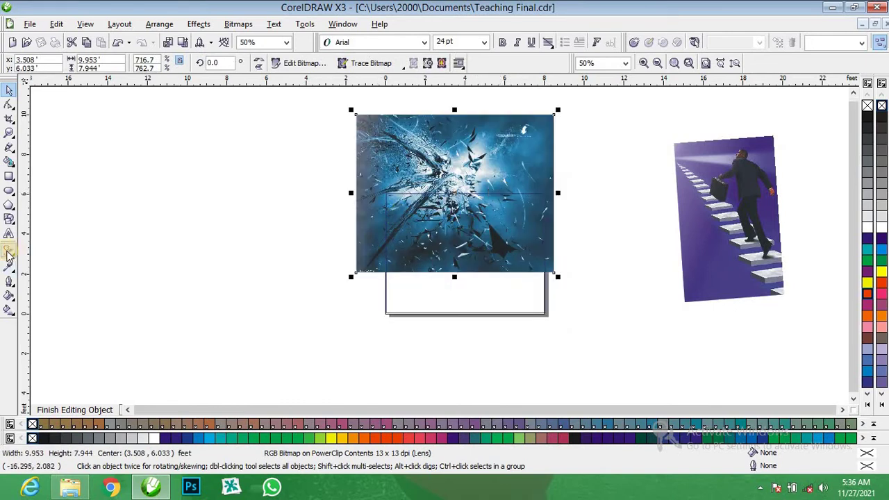
Fade the glass photo's lower half transparent and overlap the staircase photo at right.
{"action": "left_click", "coordinate": [9, 252]}
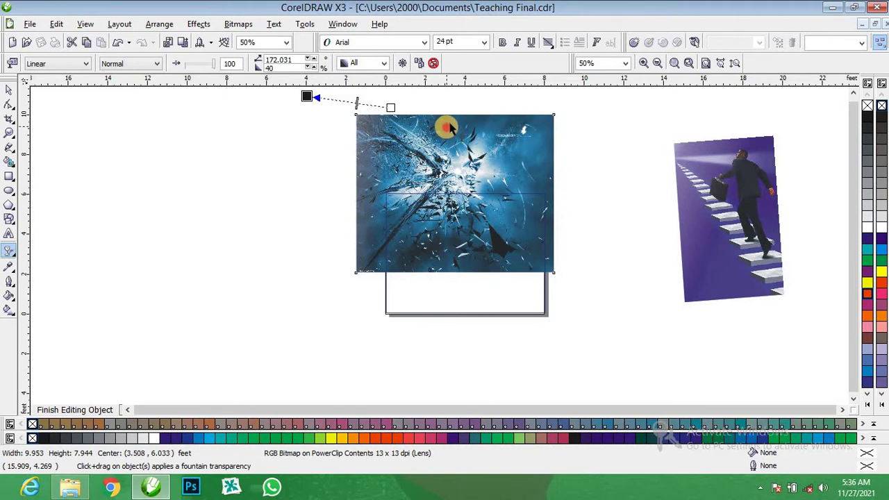
{"action": "left_click_drag", "start_coordinate": [444, 148], "coordinate": [444, 200]}
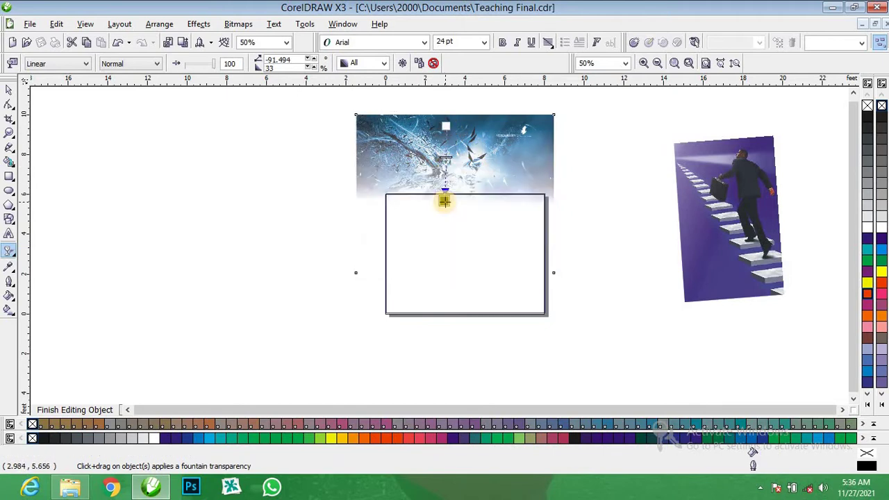
{"action": "left_click", "coordinate": [9, 90]}
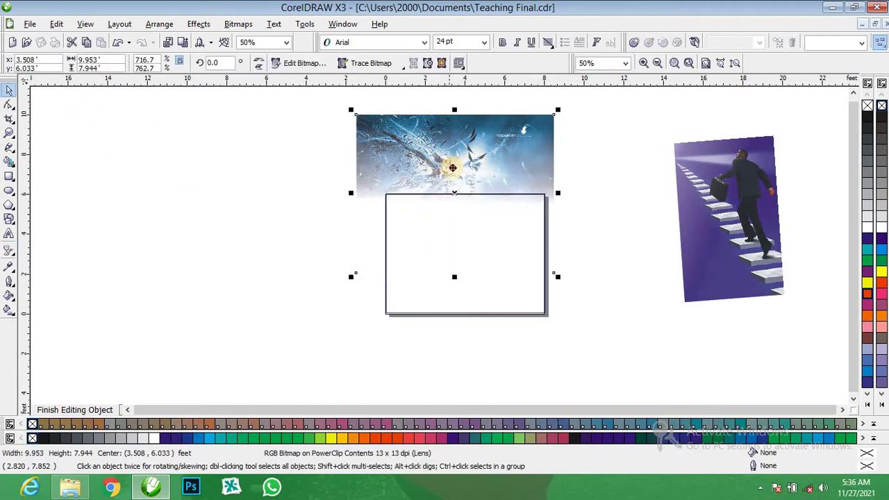
{"action": "left_click_drag", "start_coordinate": [452, 168], "coordinate": [458, 199]}
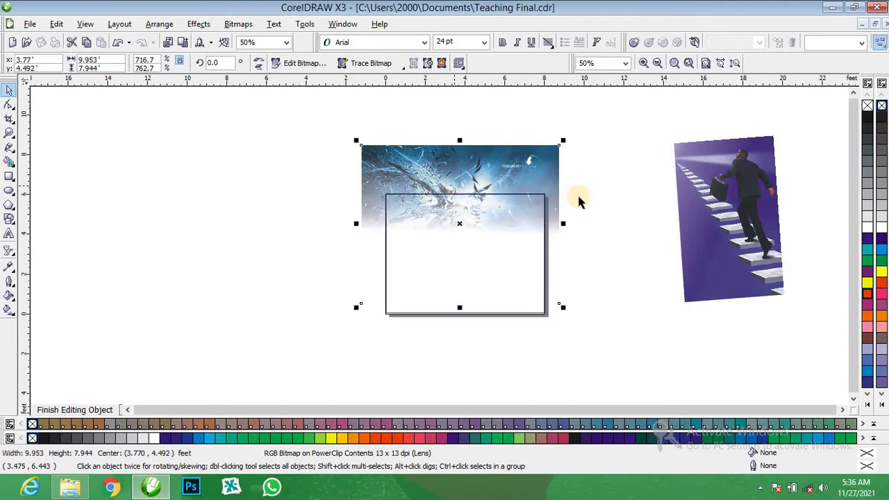
{"action": "left_click_drag", "start_coordinate": [743, 227], "coordinate": [555, 231]}
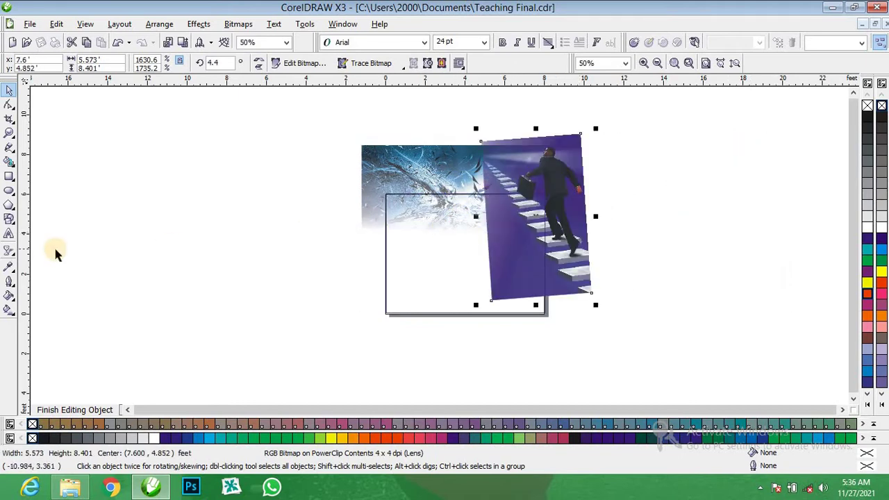
Give the stair-climber photo a linear transparency fade and shift it down-left.
{"action": "left_click", "coordinate": [9, 251]}
{"action": "mouse_move", "coordinate": [554, 144]}
{"action": "left_mouse_down"}
{"action": "mouse_move", "coordinate": [488, 121]}
{"action": "mouse_move", "coordinate": [488, 222]}
{"action": "left_mouse_up"}
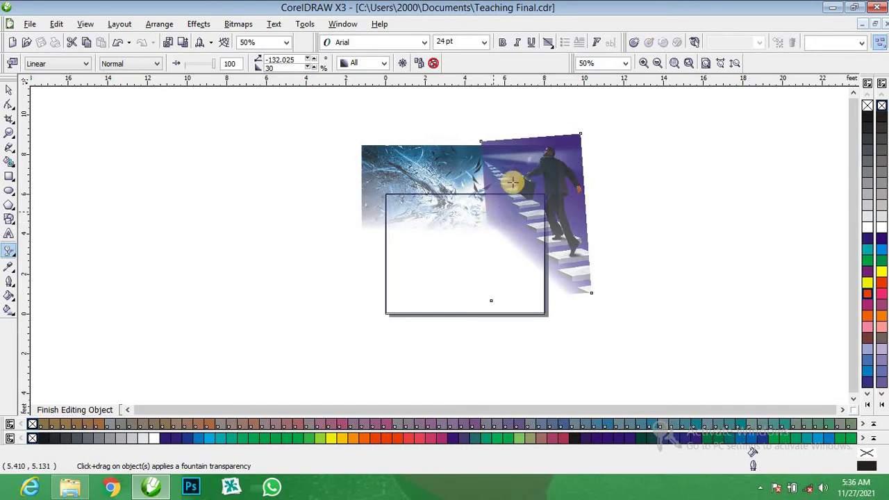
{"action": "left_click_drag", "start_coordinate": [488, 217], "coordinate": [501, 193]}
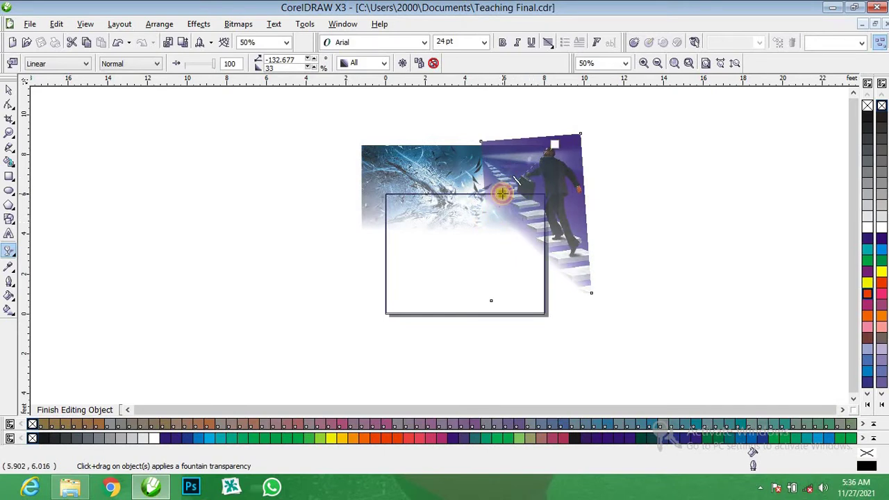
{"action": "left_click", "coordinate": [9, 88]}
{"action": "left_click_drag", "start_coordinate": [551, 194], "coordinate": [531, 228]}
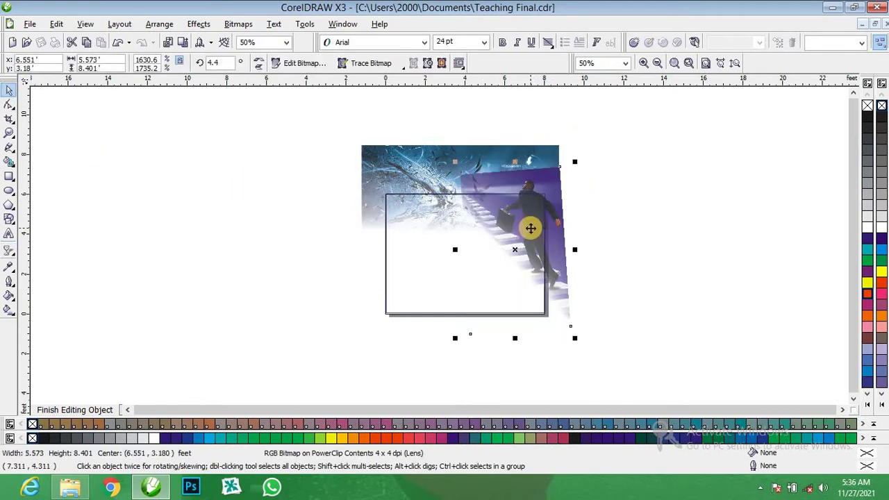
Move the stair-climber photo up and enlarge it to about 6.2 × 9.4 ft in the frame.
{"action": "left_click", "coordinate": [78, 410]}
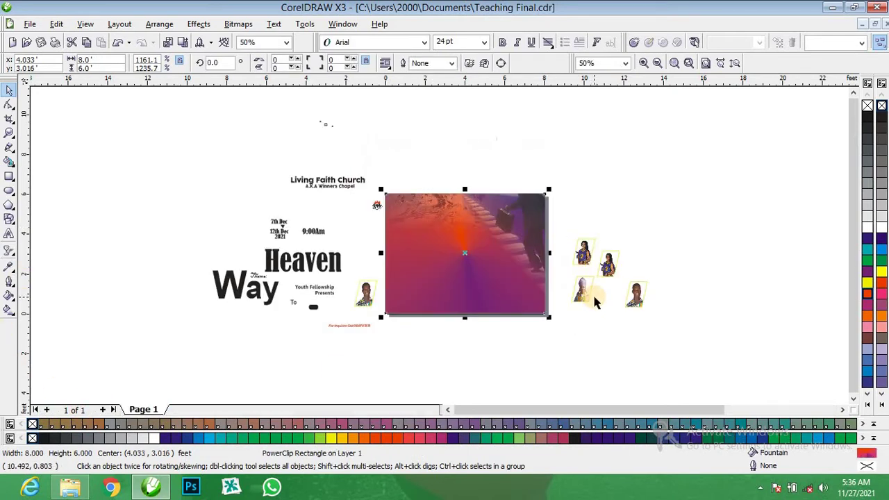
{"action": "right_click", "coordinate": [502, 254]}
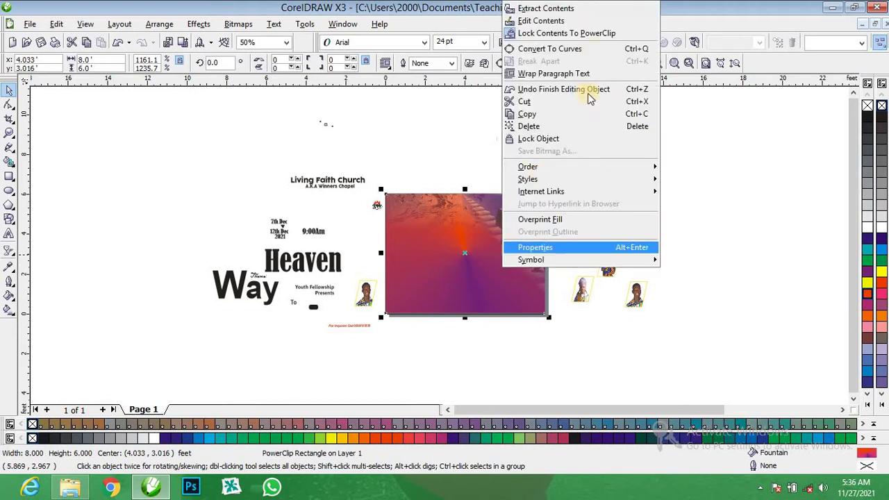
{"action": "left_click", "coordinate": [572, 22]}
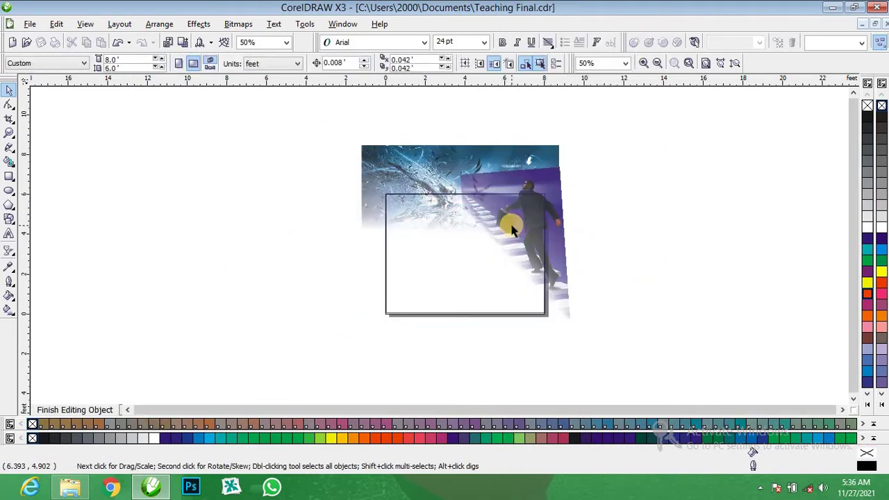
{"action": "left_click_drag", "start_coordinate": [509, 226], "coordinate": [508, 206]}
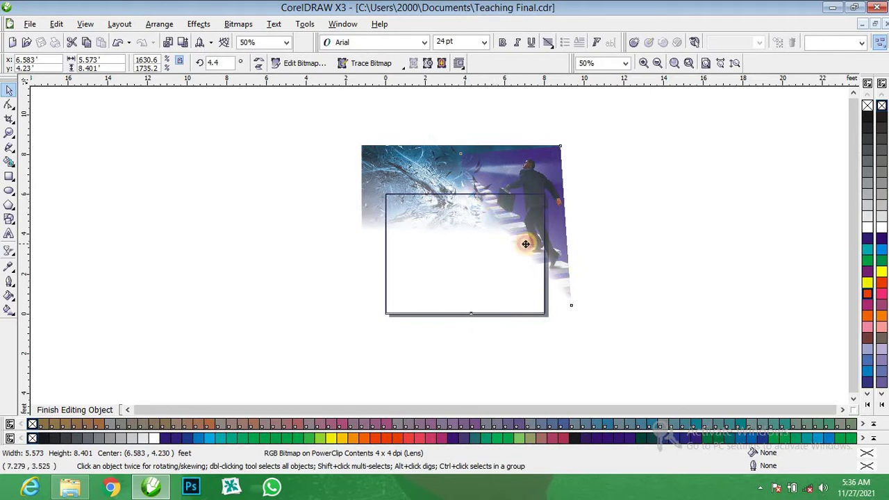
{"action": "left_click_drag", "start_coordinate": [523, 244], "coordinate": [516, 237]}
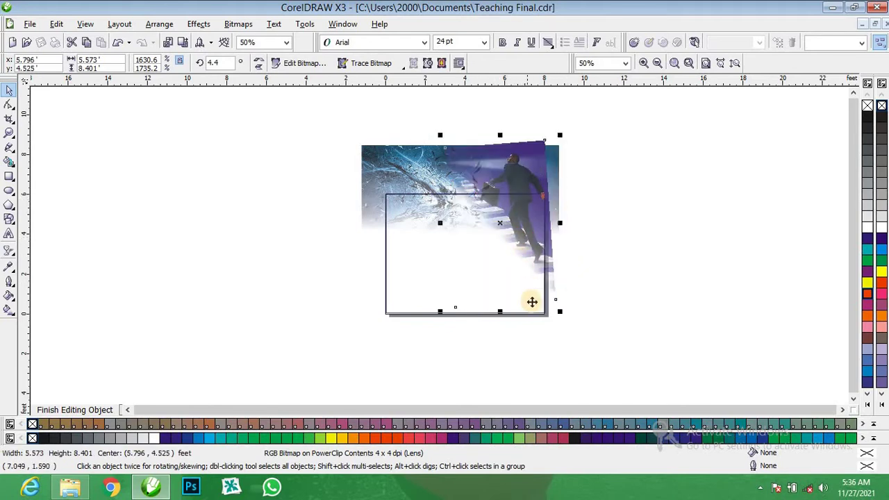
{"action": "left_click_drag", "start_coordinate": [559, 311], "coordinate": [574, 332]}
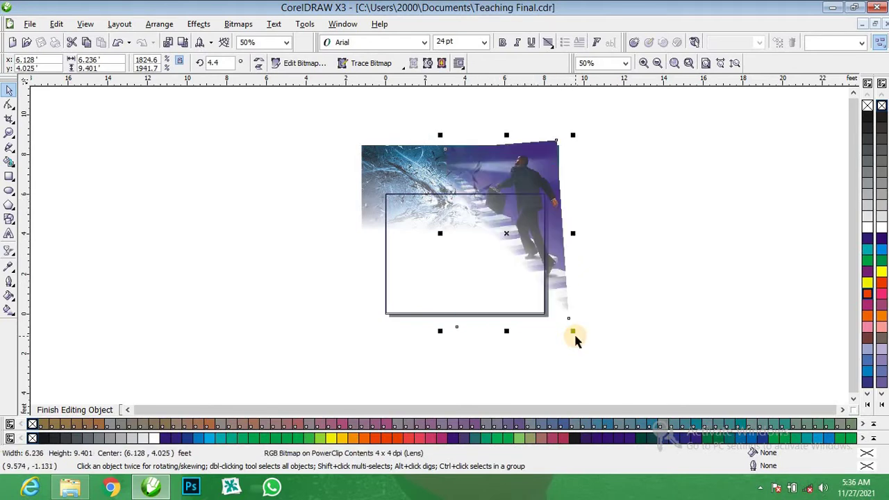
{"action": "left_click_drag", "start_coordinate": [532, 241], "coordinate": [526, 248]}
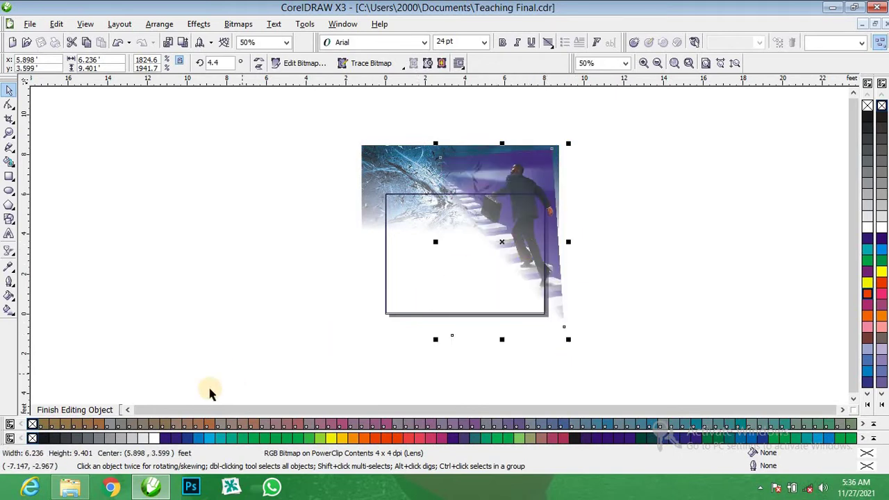
{"action": "left_click", "coordinate": [86, 409]}
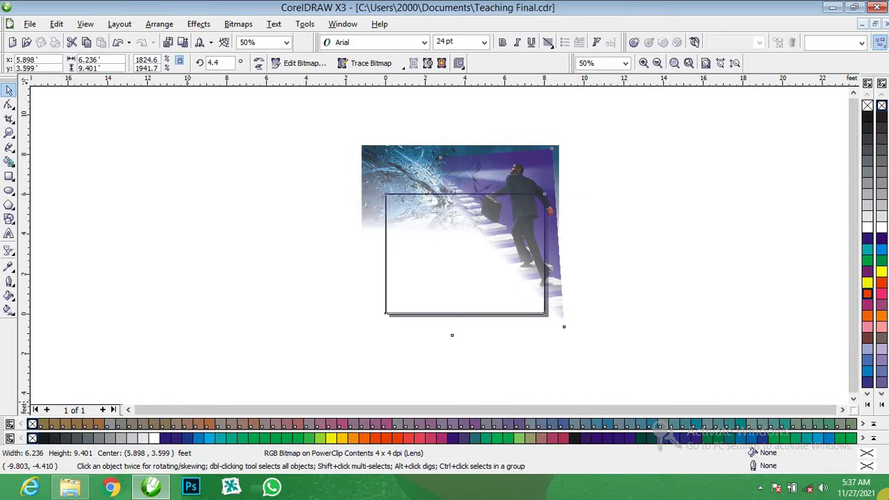
Drag the 'Living Faith Church' and 'A.K.A Winners Chapel' texts onto the photo's top.
{"action": "left_click", "coordinate": [629, 175]}
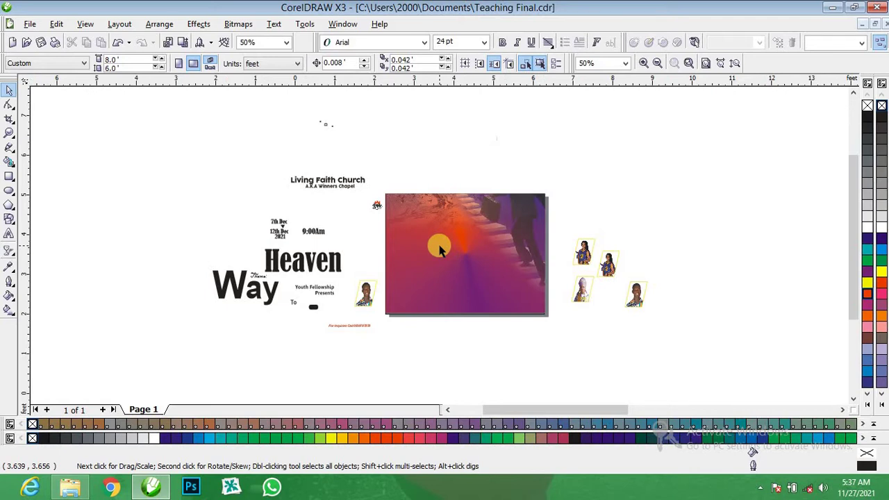
{"action": "scroll", "coordinate": [438, 250], "scroll_direction": "up", "scroll_amount": 2}
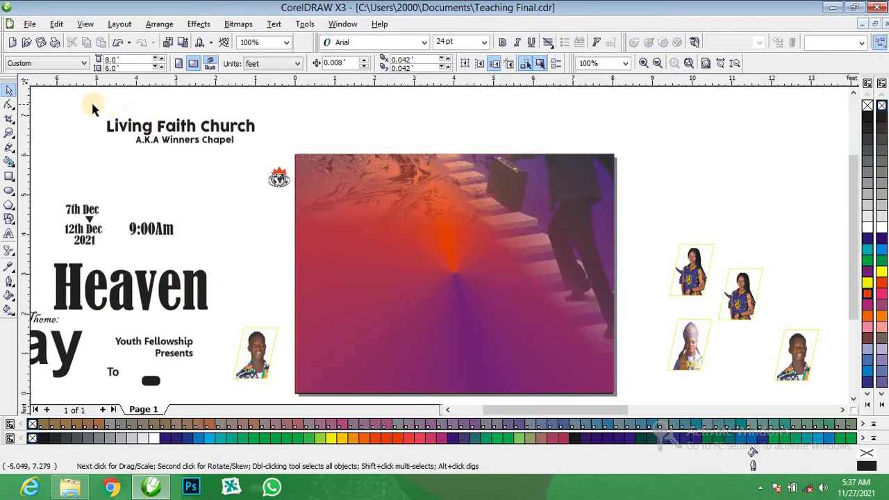
{"action": "left_click_drag", "start_coordinate": [94, 108], "coordinate": [294, 154]}
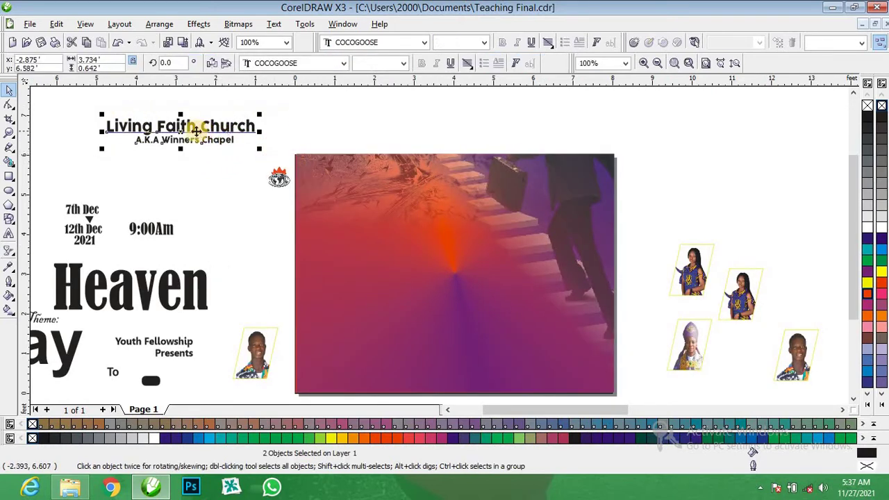
{"action": "mouse_move", "coordinate": [191, 130]}
{"action": "left_mouse_down"}
{"action": "mouse_move", "coordinate": [381, 185]}
{"action": "mouse_move", "coordinate": [402, 182]}
{"action": "left_mouse_up"}
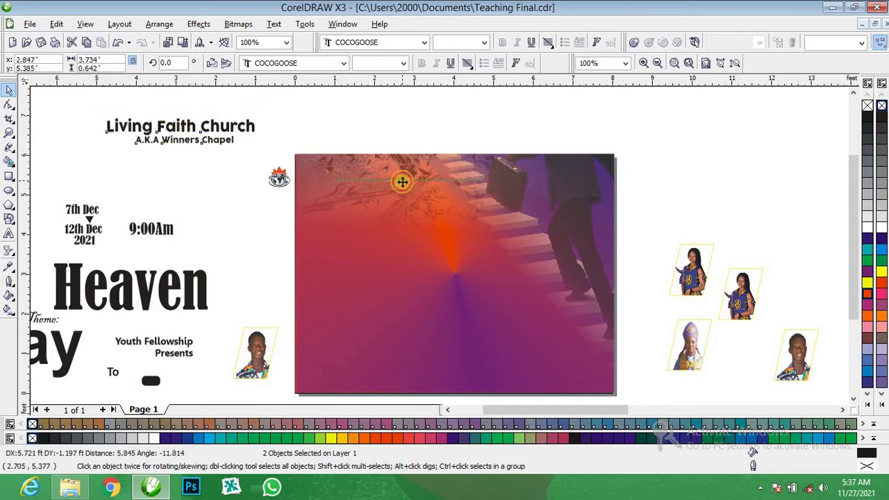
{"action": "left_click_drag", "start_coordinate": [402, 182], "coordinate": [402, 182]}
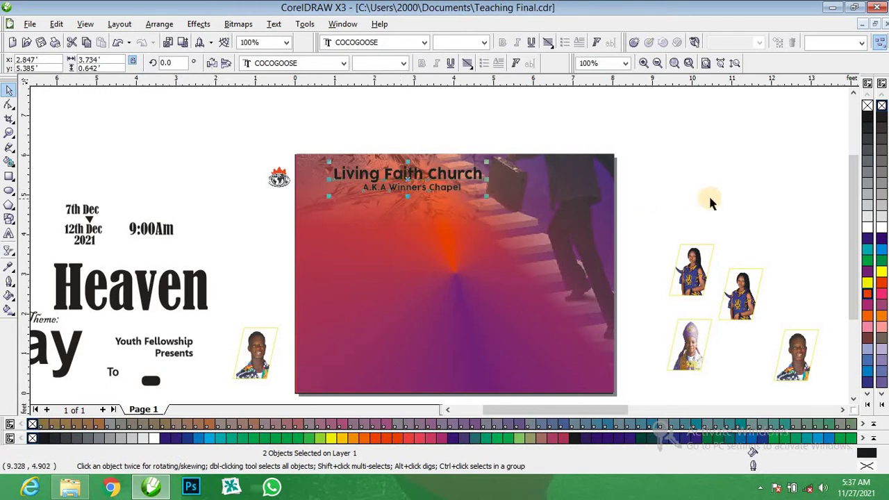
Colour the 'Living Faith Church' title white.
{"action": "left_click", "coordinate": [446, 174]}
{"action": "left_click", "coordinate": [446, 174]}
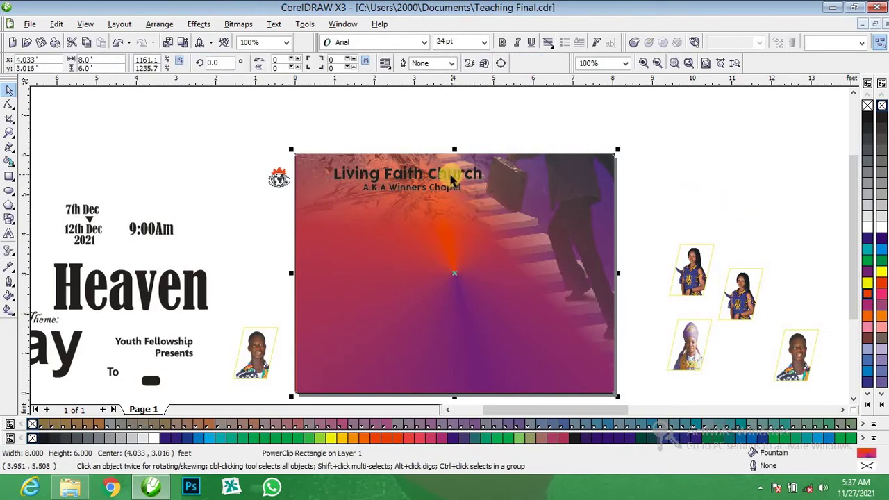
{"action": "scroll", "coordinate": [440, 246], "scroll_direction": "up", "scroll_amount": 3}
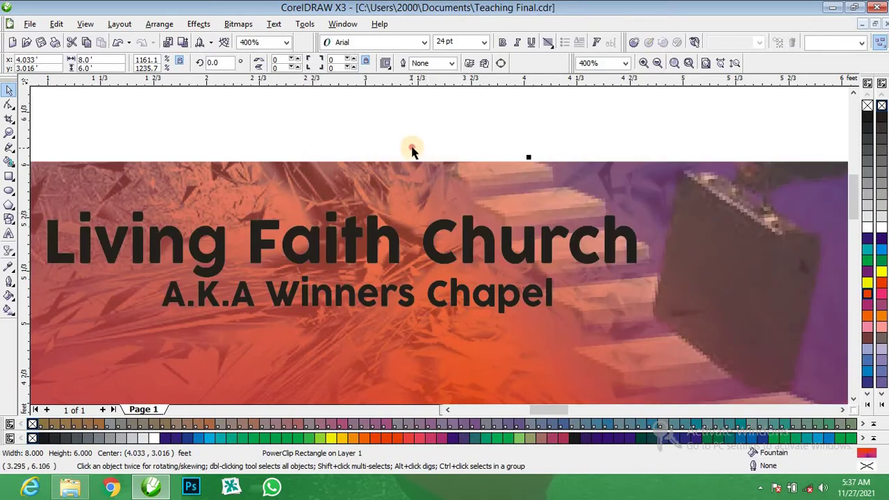
{"action": "left_click", "coordinate": [369, 234]}
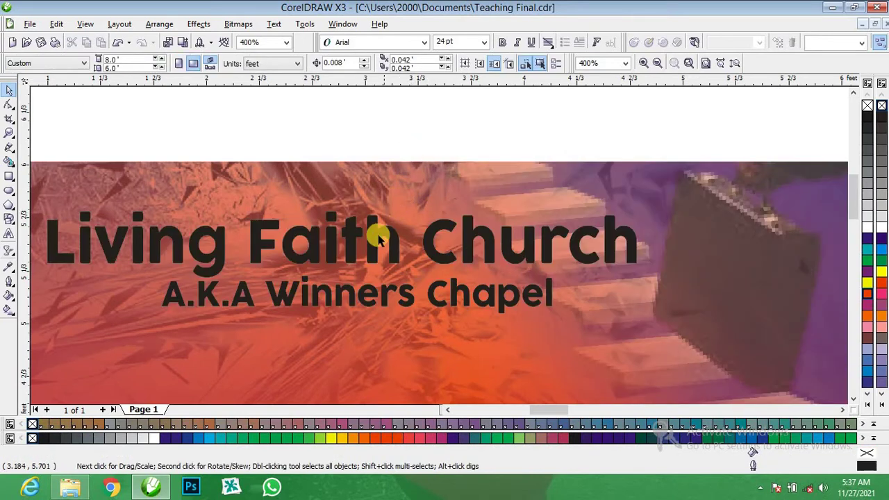
{"action": "left_click", "coordinate": [393, 248]}
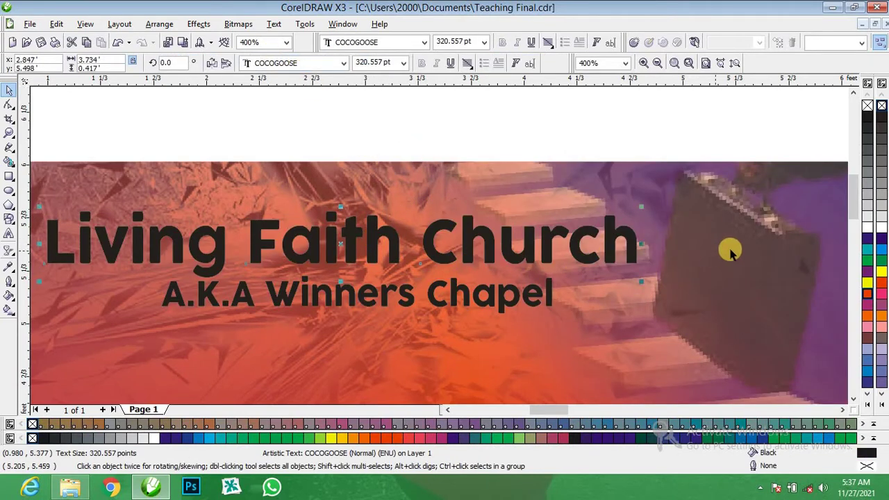
{"action": "left_click", "coordinate": [543, 285]}
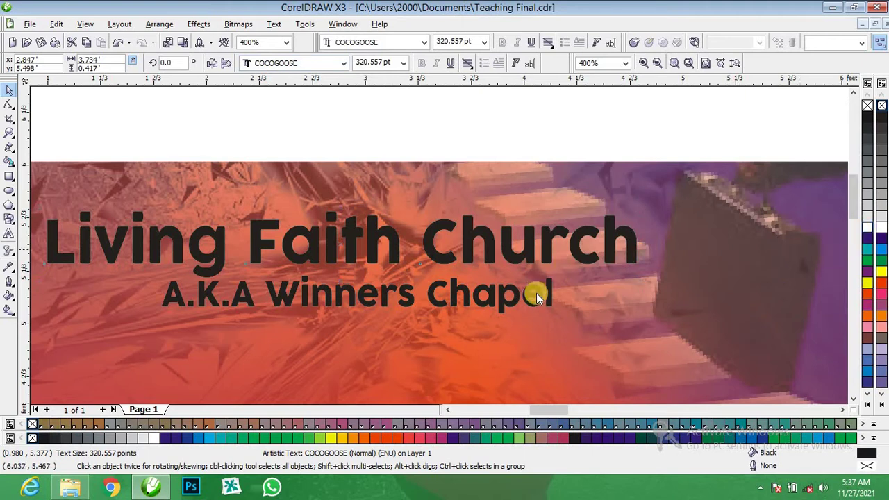
{"action": "key", "text": "ctrl+z"}
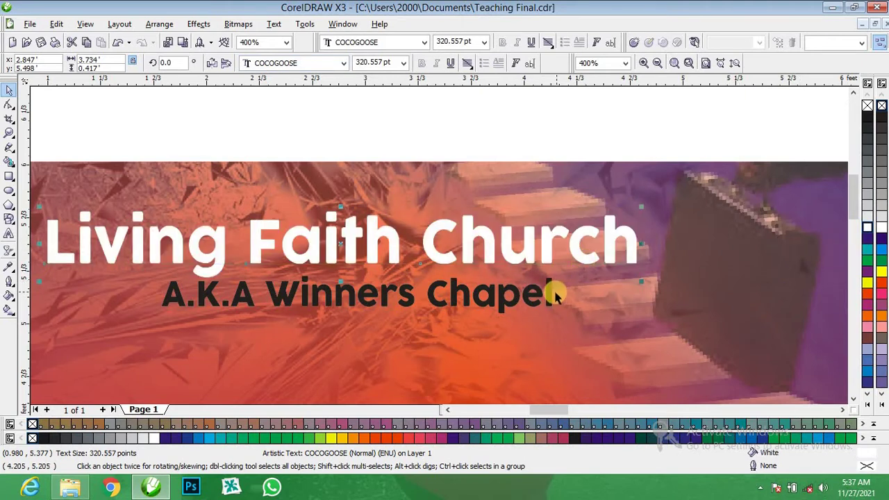
Colour the 'A.K.A Winners Chapel' subtitle yellow.
{"action": "left_click", "coordinate": [547, 299]}
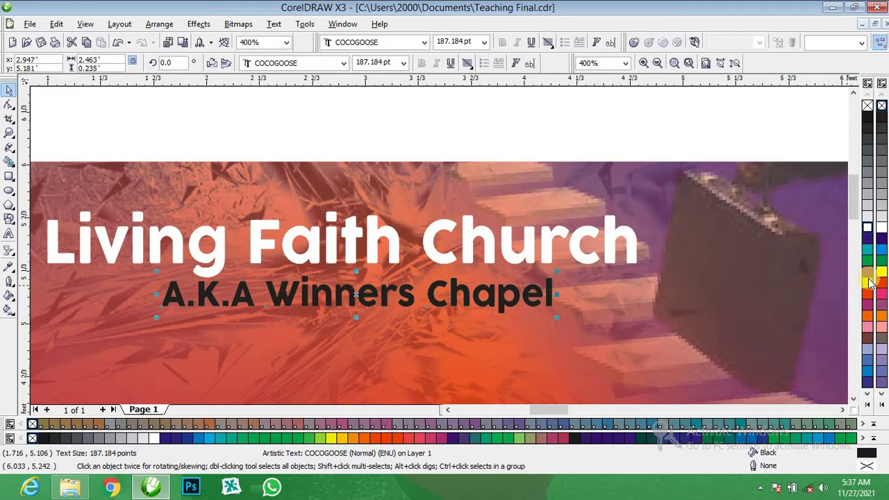
{"action": "left_click_drag", "start_coordinate": [870, 285], "coordinate": [847, 288]}
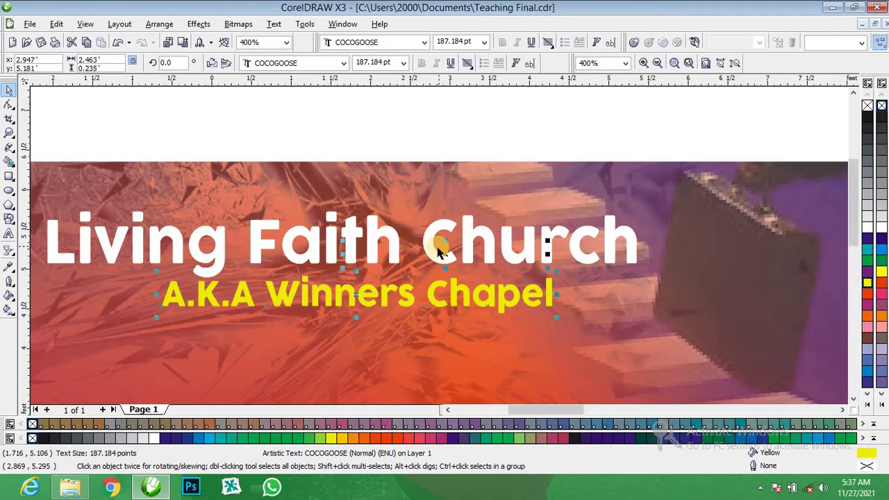
{"action": "scroll", "coordinate": [438, 251], "scroll_direction": "down", "scroll_amount": 1}
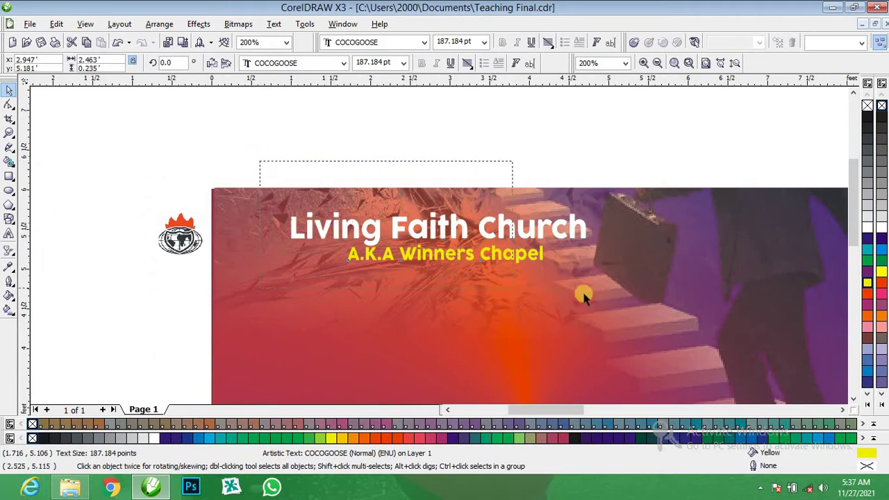
{"action": "left_click_drag", "start_coordinate": [599, 291], "coordinate": [281, 201]}
Shrink the church title slightly and place the church logo beside it.
{"action": "left_click_drag", "start_coordinate": [285, 269], "coordinate": [323, 261]}
{"action": "left_click", "coordinate": [268, 166]}
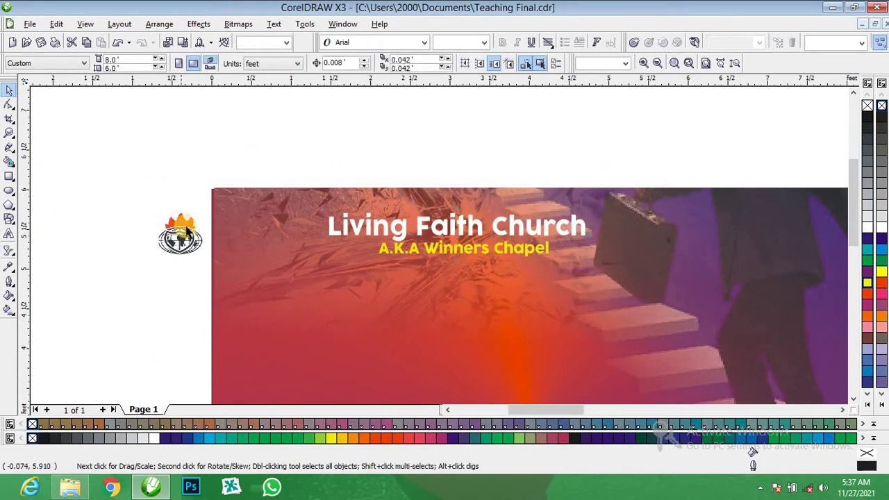
{"action": "mouse_move", "coordinate": [181, 235]}
{"action": "left_mouse_down"}
{"action": "mouse_move", "coordinate": [303, 244]}
{"action": "mouse_move", "coordinate": [278, 257]}
{"action": "mouse_move", "coordinate": [439, 246]}
{"action": "left_mouse_up"}
Move the December 2021 date texts onto the photo.
{"action": "scroll", "coordinate": [439, 246], "scroll_direction": "down", "scroll_amount": 2}
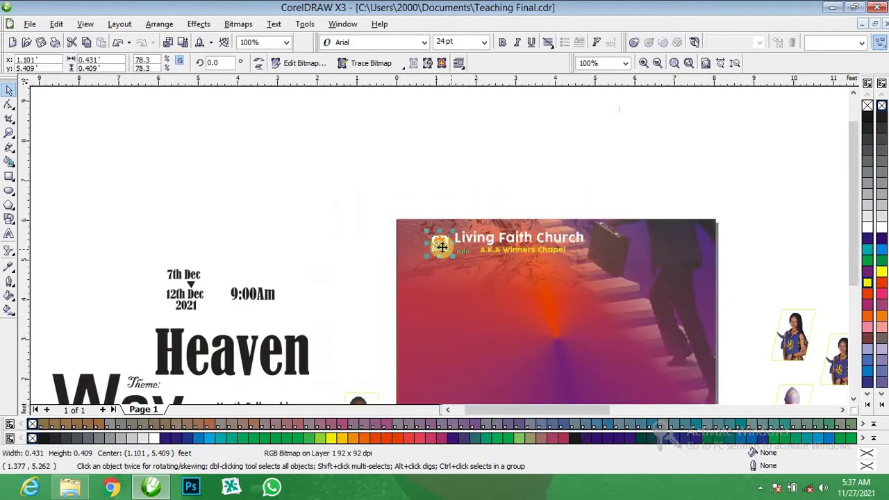
{"action": "left_click", "coordinate": [749, 278]}
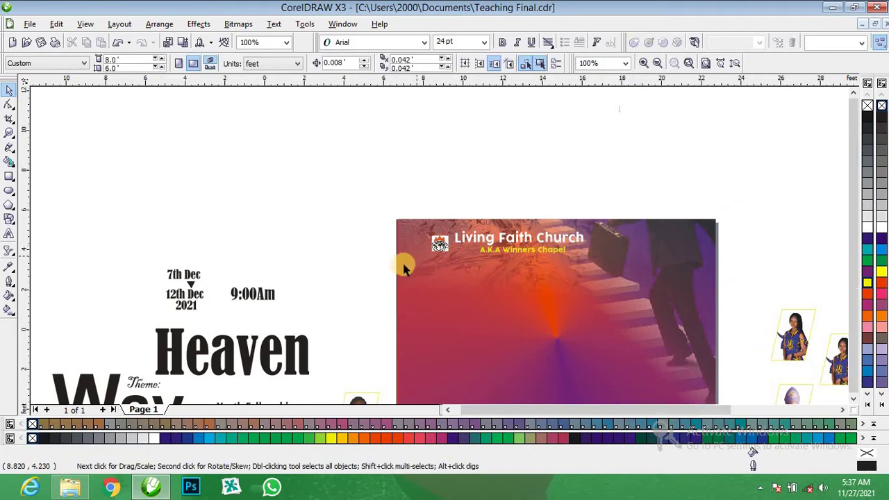
{"action": "scroll", "coordinate": [402, 265], "scroll_direction": "down", "scroll_amount": 2}
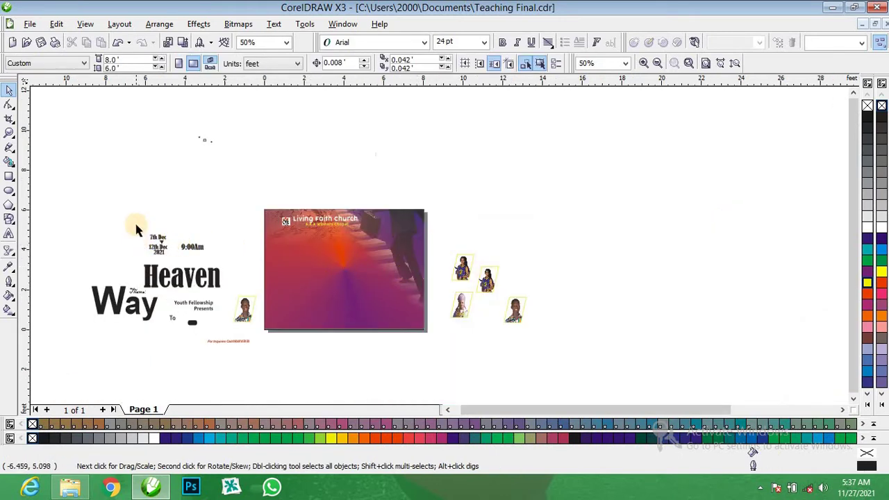
{"action": "mouse_move", "coordinate": [136, 229]}
{"action": "left_mouse_down"}
{"action": "mouse_move", "coordinate": [174, 258]}
{"action": "mouse_move", "coordinate": [286, 273]}
{"action": "left_mouse_up"}
{"action": "scroll", "coordinate": [440, 247], "scroll_direction": "up", "scroll_amount": 2}
Shrink the black triangle to a small marker and place it between the dates.
{"action": "scroll", "coordinate": [380, 273], "scroll_direction": "up", "scroll_amount": 2}
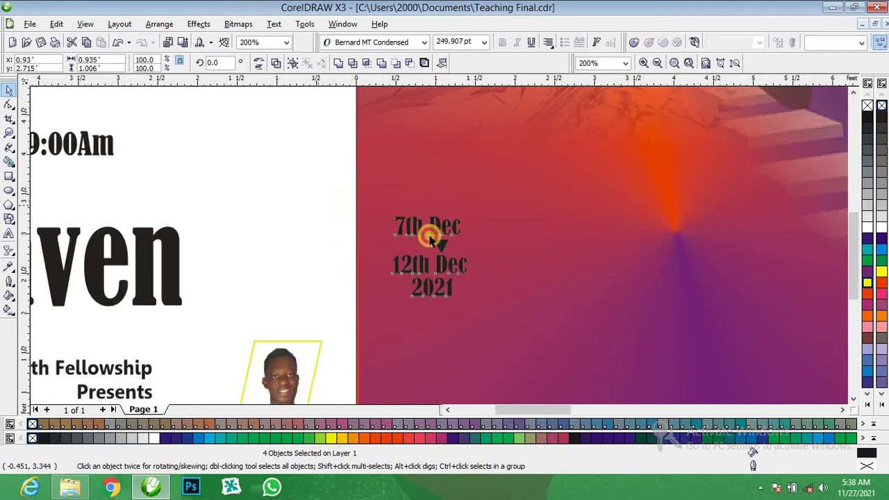
{"action": "key", "text": "Escape"}
{"action": "mouse_move", "coordinate": [437, 245]}
{"action": "left_mouse_down"}
{"action": "mouse_move", "coordinate": [531, 222]}
{"action": "mouse_move", "coordinate": [594, 169]}
{"action": "left_mouse_up"}
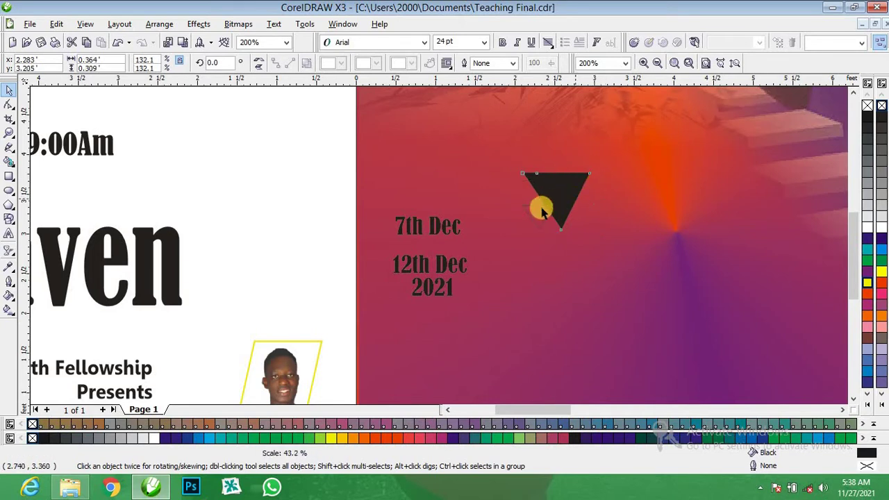
{"action": "mouse_move", "coordinate": [593, 168]}
{"action": "left_mouse_down"}
{"action": "mouse_move", "coordinate": [555, 200]}
{"action": "mouse_move", "coordinate": [429, 248]}
{"action": "left_mouse_up"}
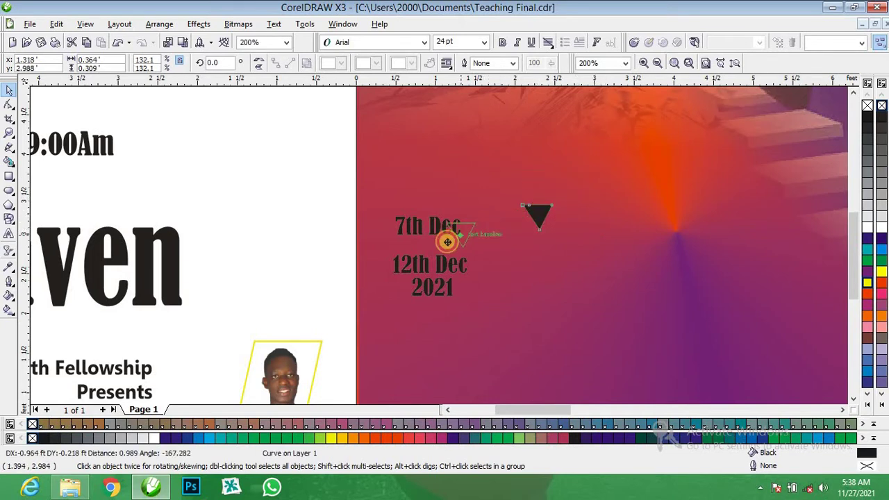
{"action": "left_click_drag", "start_coordinate": [430, 248], "coordinate": [435, 244]}
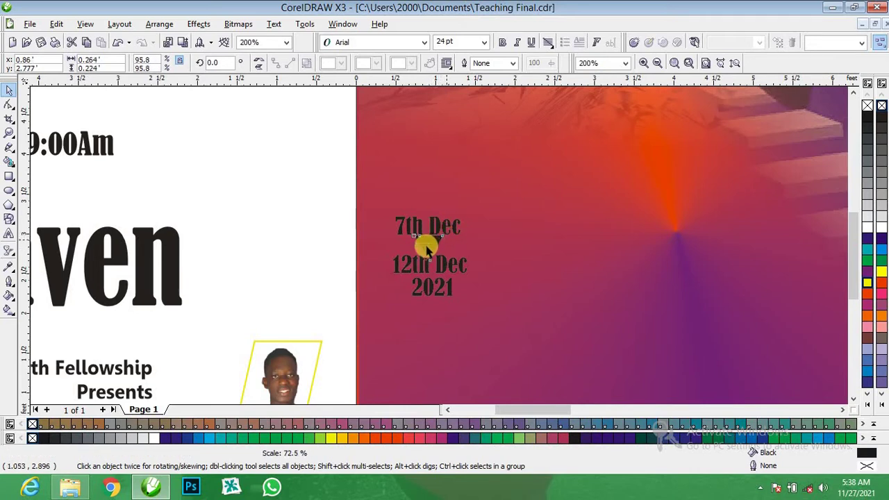
{"action": "left_click_drag", "start_coordinate": [426, 250], "coordinate": [428, 249]}
{"action": "left_click", "coordinate": [867, 229]}
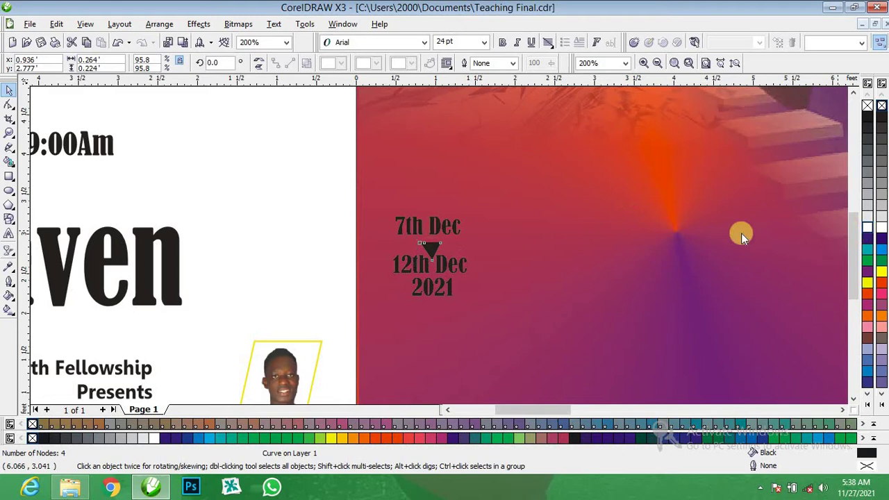
Make the 7th Dec, 12th Dec and 2021 date texts white.
{"action": "left_click", "coordinate": [411, 262]}
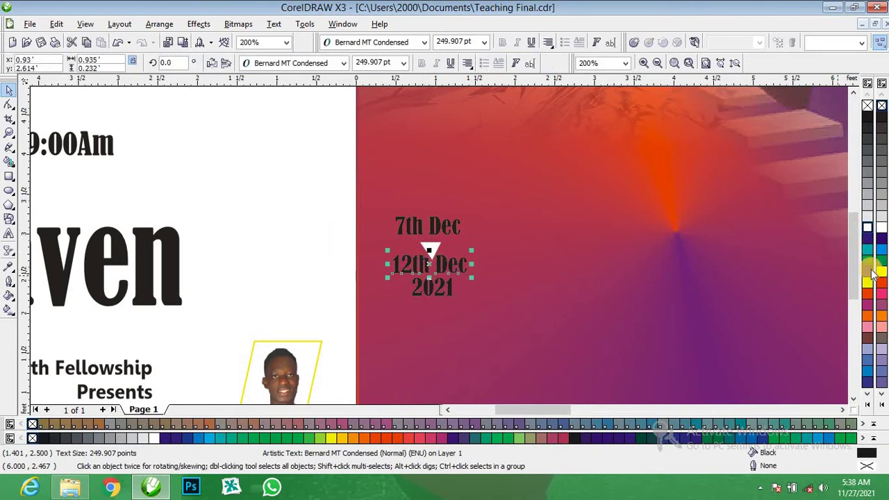
{"action": "left_click", "coordinate": [458, 227]}
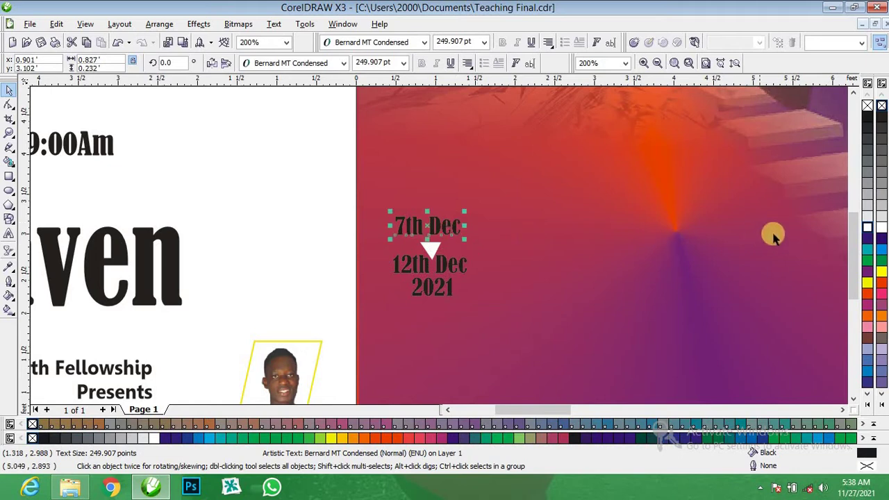
{"action": "left_click", "coordinate": [452, 262]}
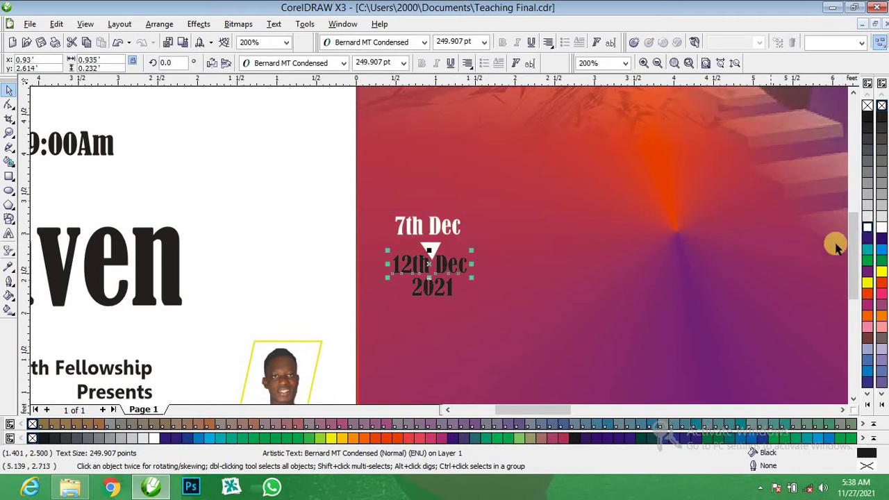
{"action": "left_click", "coordinate": [448, 289]}
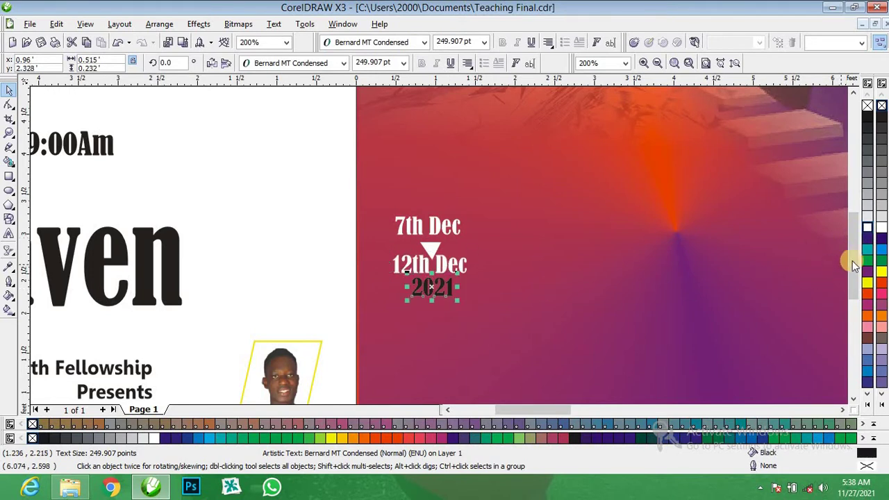
{"action": "left_click", "coordinate": [868, 229]}
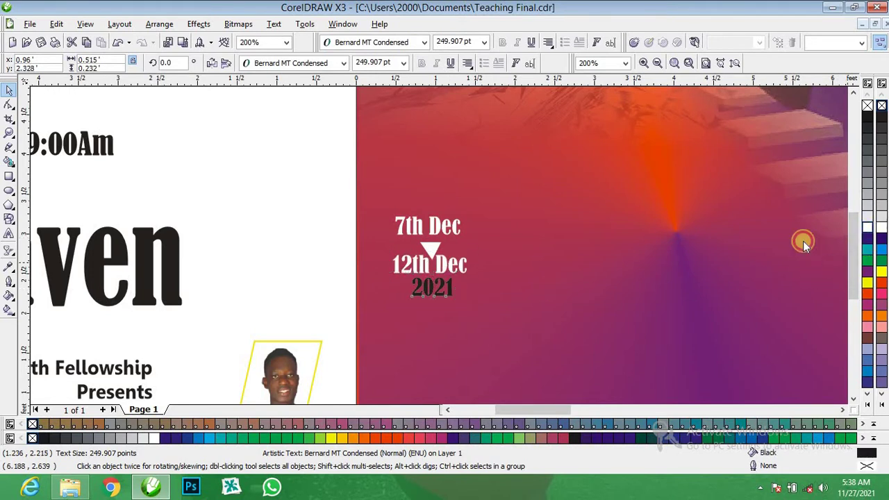
Fill the small triangle marker yellow.
{"action": "left_click", "coordinate": [431, 250]}
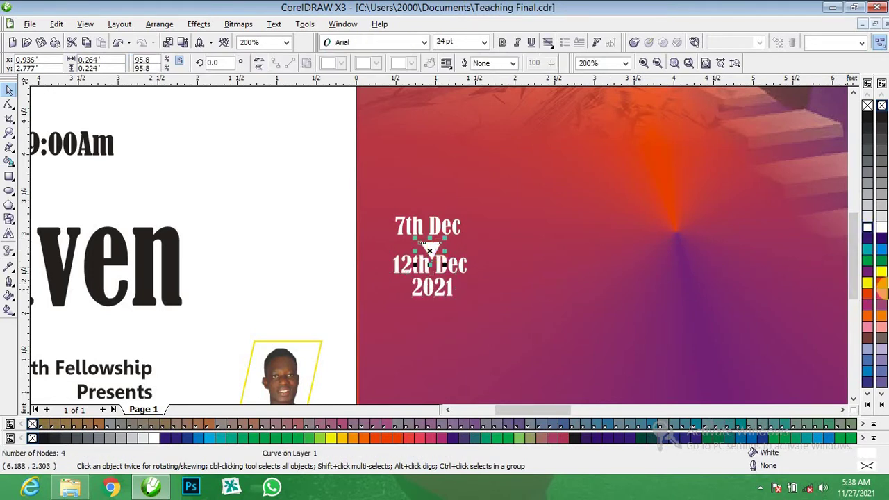
{"action": "left_click", "coordinate": [868, 285]}
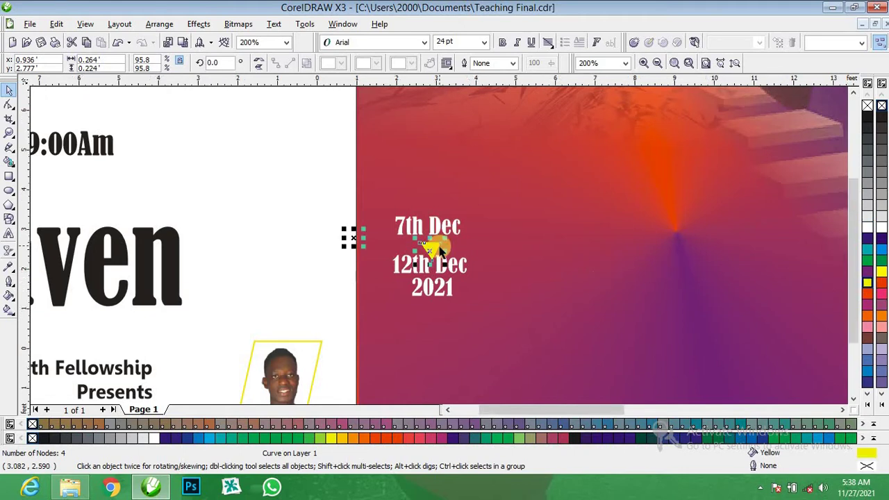
{"action": "scroll", "coordinate": [439, 250], "scroll_direction": "down", "scroll_amount": 3}
{"action": "scroll", "coordinate": [439, 250], "scroll_direction": "down", "scroll_amount": 3}
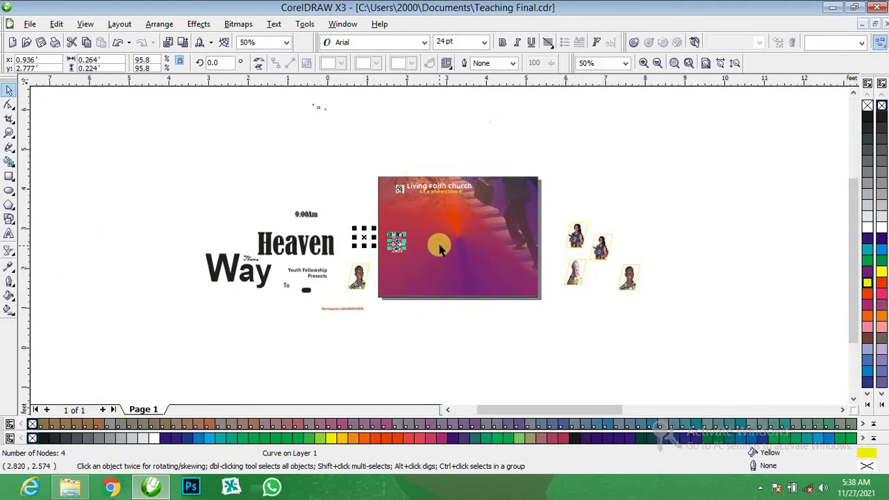
{"action": "scroll", "coordinate": [548, 341], "scroll_direction": "up", "scroll_amount": 2}
Move the 9:00Am time onto the flyer's right side, nudge it up and colour it white.
{"action": "left_click", "coordinate": [430, 366]}
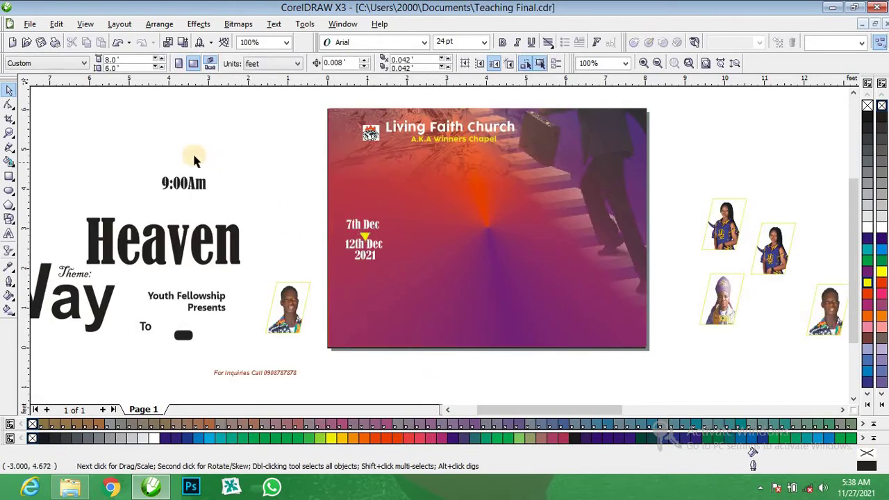
{"action": "left_click_drag", "start_coordinate": [152, 160], "coordinate": [233, 216]}
{"action": "left_click_drag", "start_coordinate": [184, 182], "coordinate": [627, 242]}
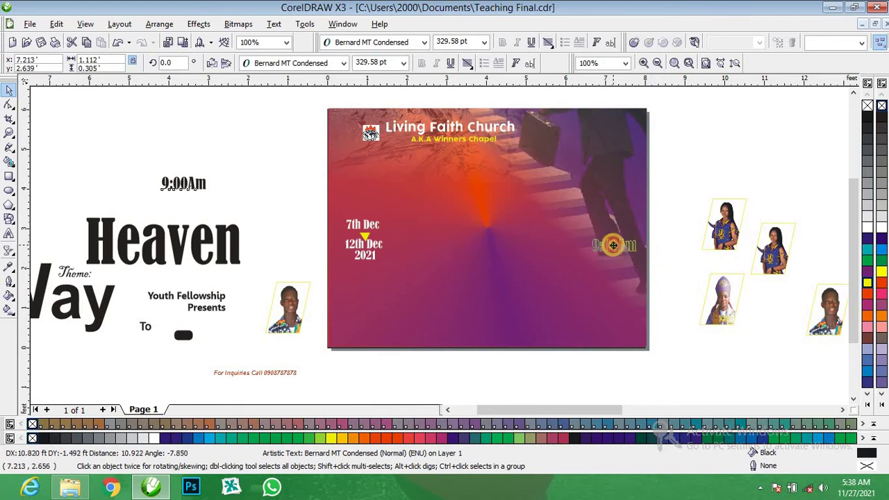
{"action": "left_click_drag", "start_coordinate": [627, 242], "coordinate": [612, 243]}
{"action": "key", "text": "Up"}
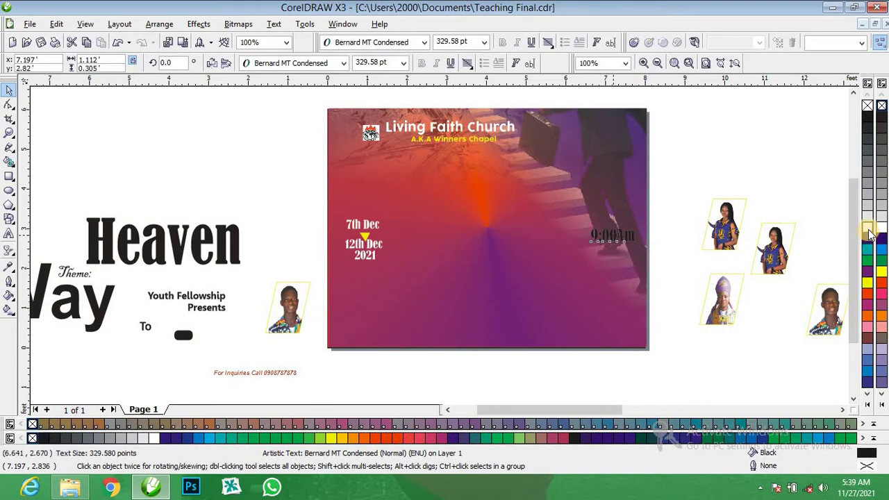
{"action": "left_click", "coordinate": [870, 231]}
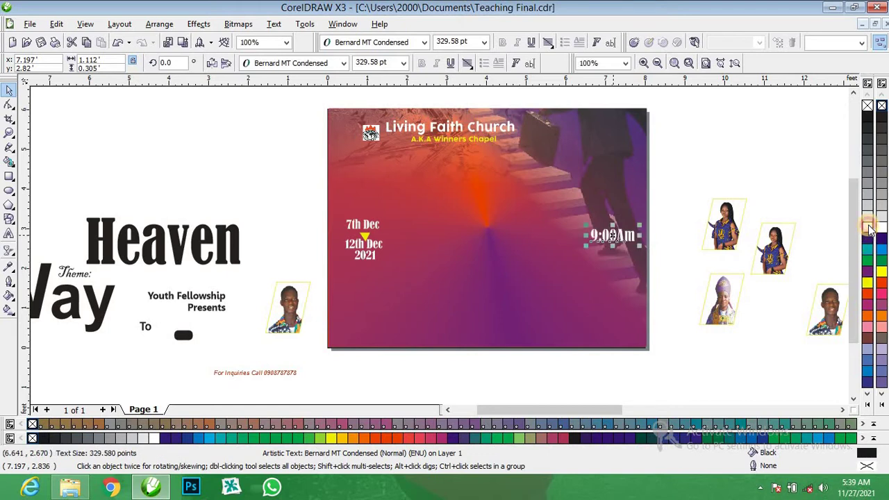
{"action": "left_click", "coordinate": [710, 189]}
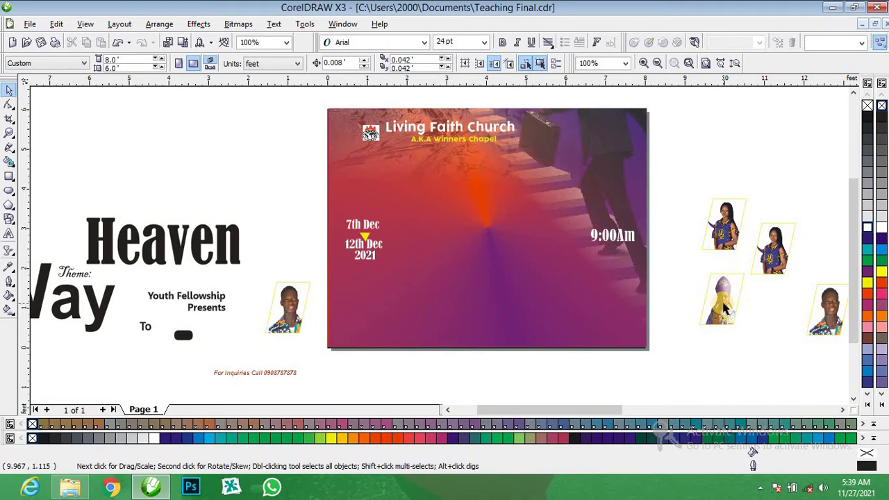
Inside the background PowerClip, delete the covering object and draw a wide band across the bottom.
{"action": "right_click", "coordinate": [436, 303]}
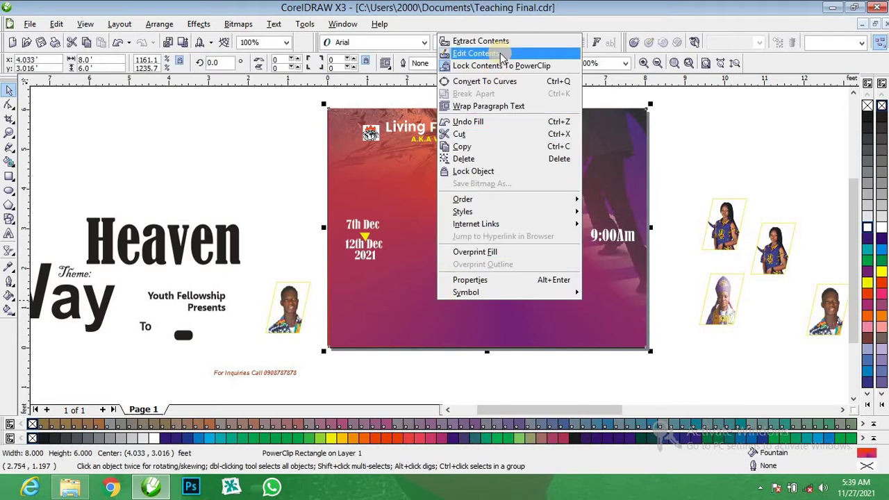
{"action": "left_click", "coordinate": [501, 55]}
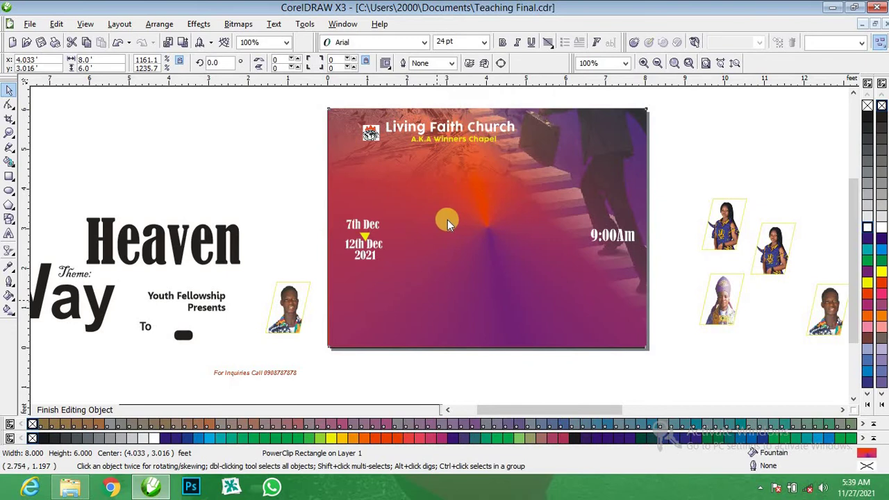
{"action": "key", "text": "Delete"}
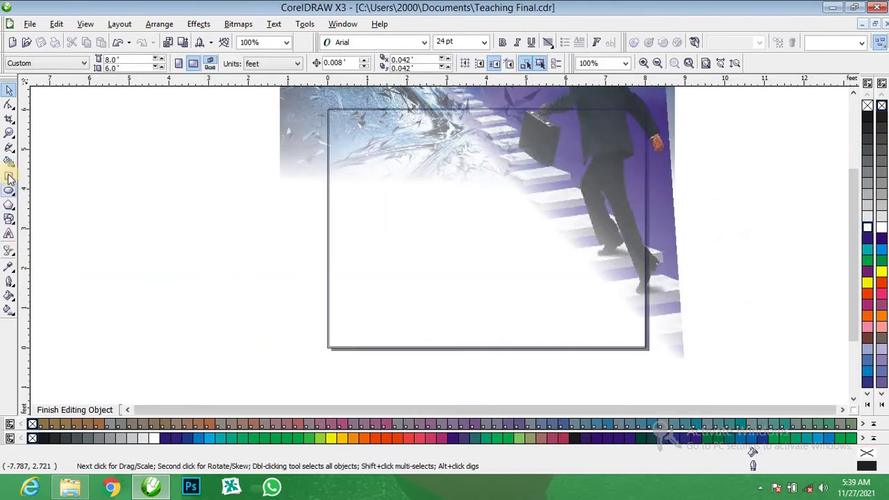
{"action": "left_click", "coordinate": [9, 178]}
{"action": "mouse_move", "coordinate": [328, 304]}
{"action": "left_mouse_down"}
{"action": "mouse_move", "coordinate": [649, 367]}
{"action": "mouse_move", "coordinate": [681, 363]}
{"action": "left_mouse_up"}
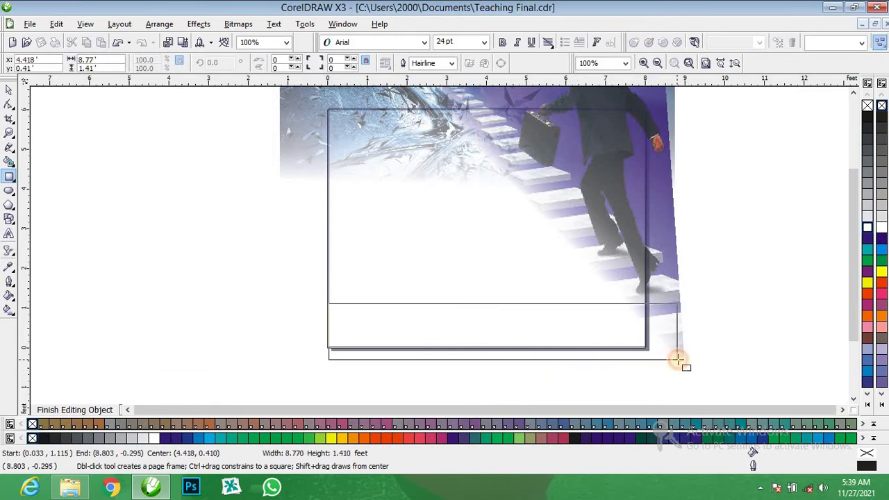
Convert the band to curves and pull its top-left corner down into a slant.
{"action": "left_click", "coordinate": [5, 90]}
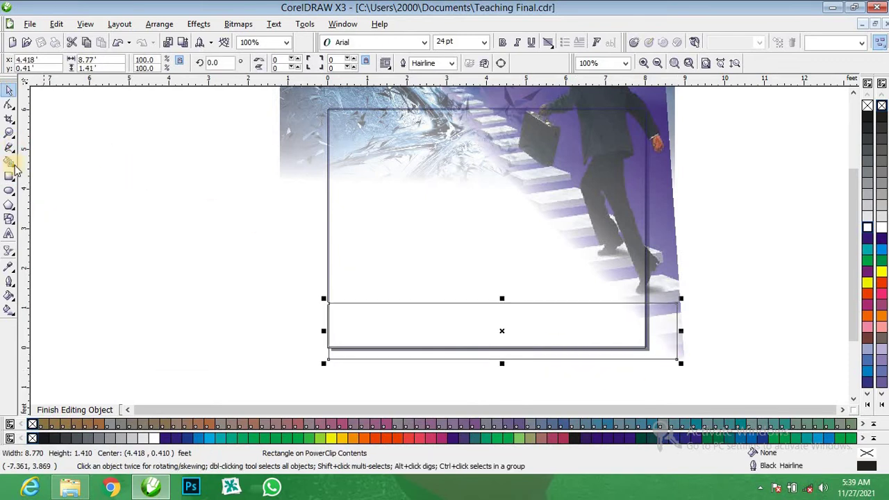
{"action": "left_click", "coordinate": [8, 104]}
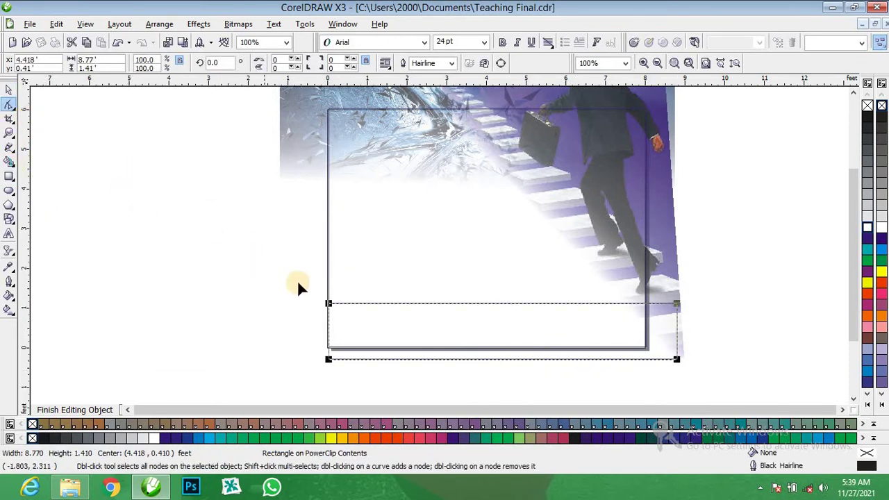
{"action": "left_click_drag", "start_coordinate": [371, 306], "coordinate": [377, 304]}
{"action": "right_click", "coordinate": [378, 304]}
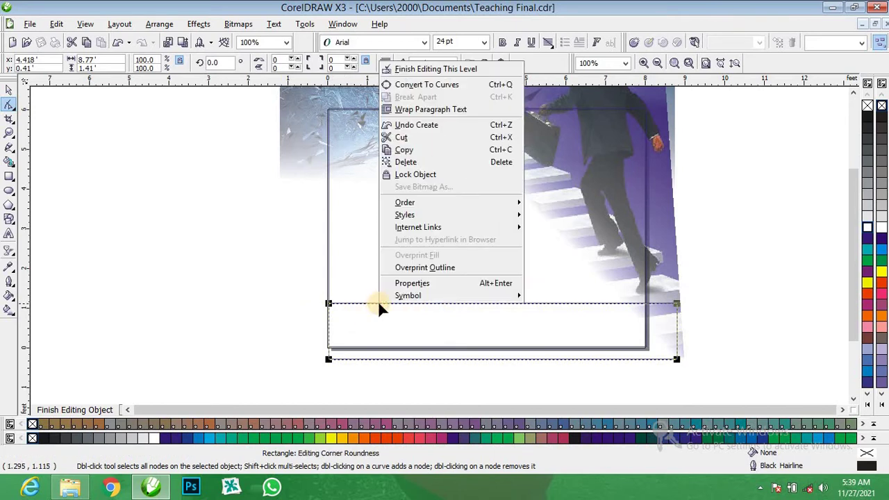
{"action": "left_click", "coordinate": [437, 84]}
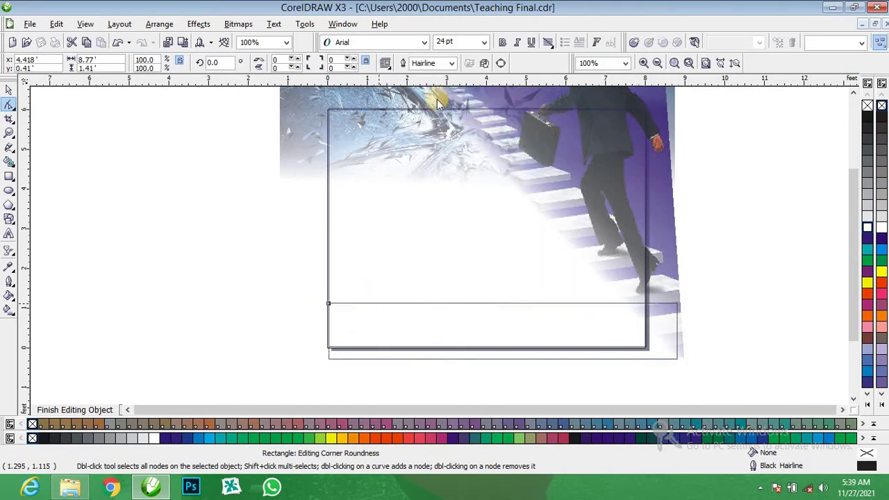
{"action": "double_click", "coordinate": [392, 303]}
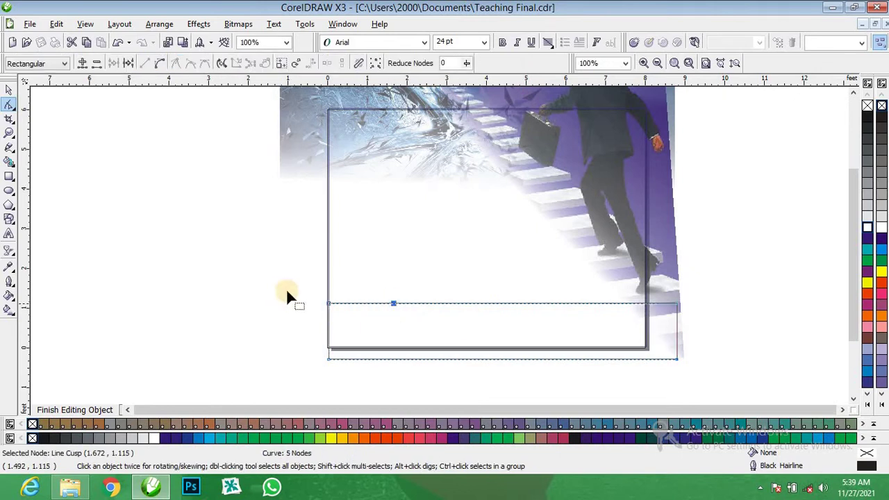
{"action": "left_click_drag", "start_coordinate": [328, 304], "coordinate": [331, 327]}
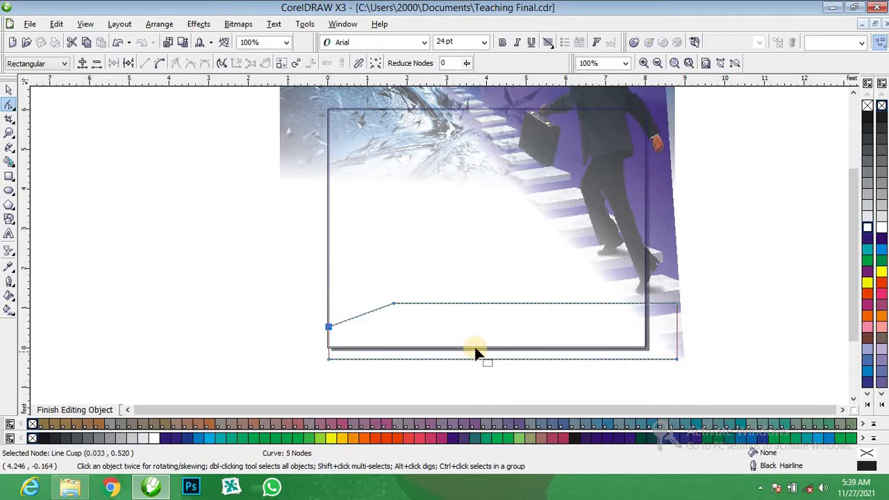
Shift the slanted band left, fill it white, remove its outline and finish editing.
{"action": "left_click", "coordinate": [5, 89]}
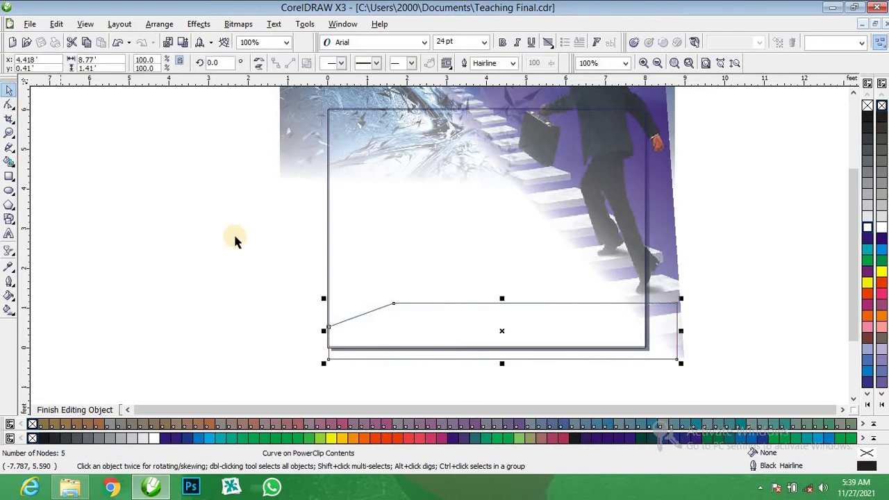
{"action": "left_click_drag", "start_coordinate": [504, 322], "coordinate": [485, 324]}
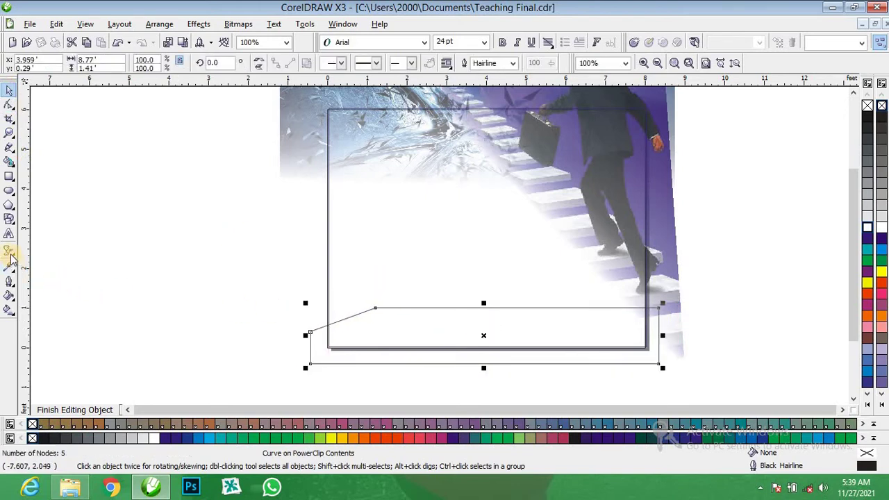
{"action": "left_click", "coordinate": [865, 230]}
{"action": "left_click", "coordinate": [864, 230]}
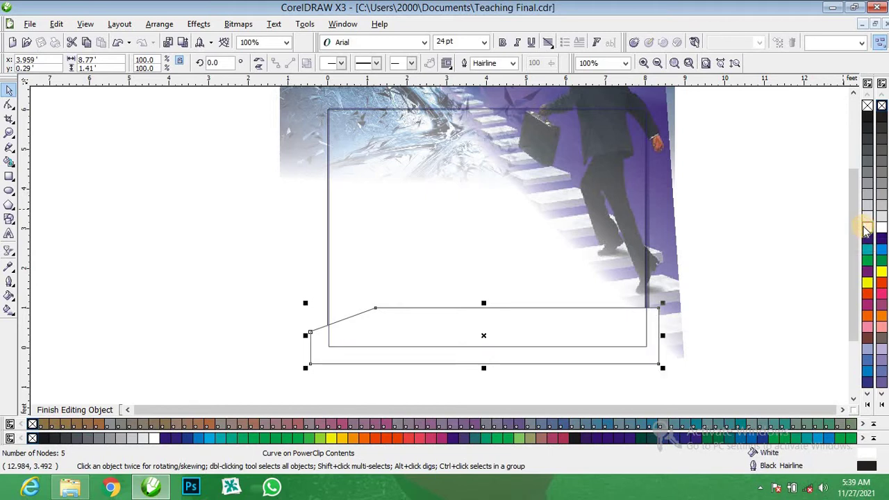
{"action": "right_click", "coordinate": [867, 105]}
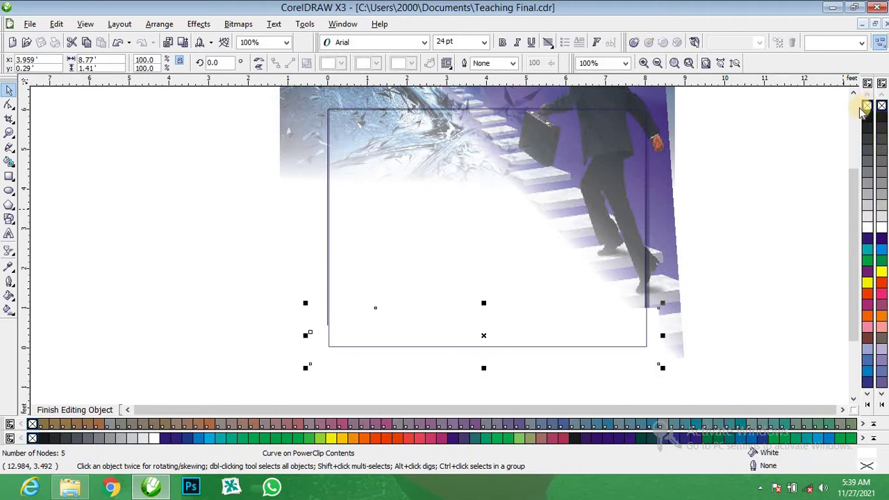
{"action": "left_click", "coordinate": [98, 409]}
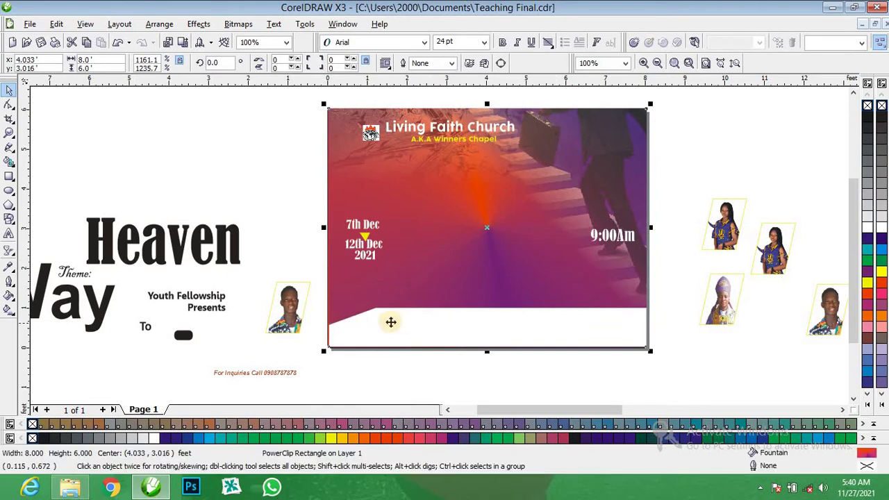
Re-edit the PowerClip twice to nudge the white bottom curve slightly further left.
{"action": "right_click", "coordinate": [414, 327]}
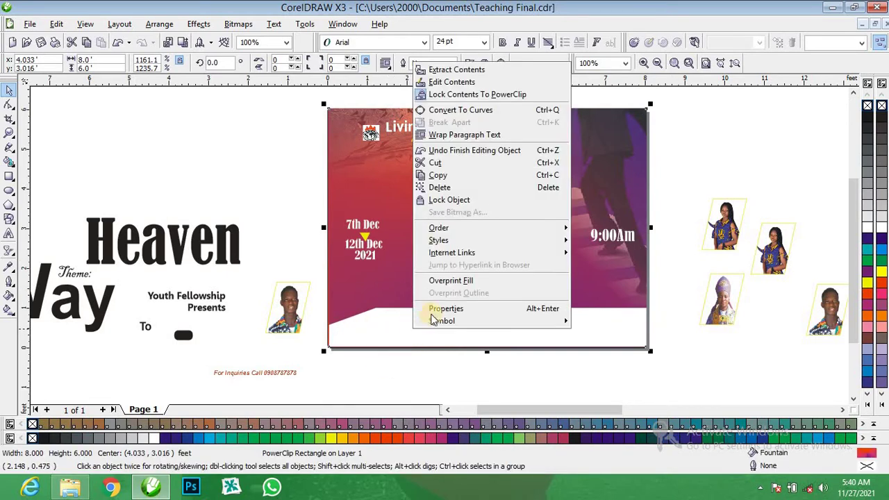
{"action": "left_click", "coordinate": [475, 82]}
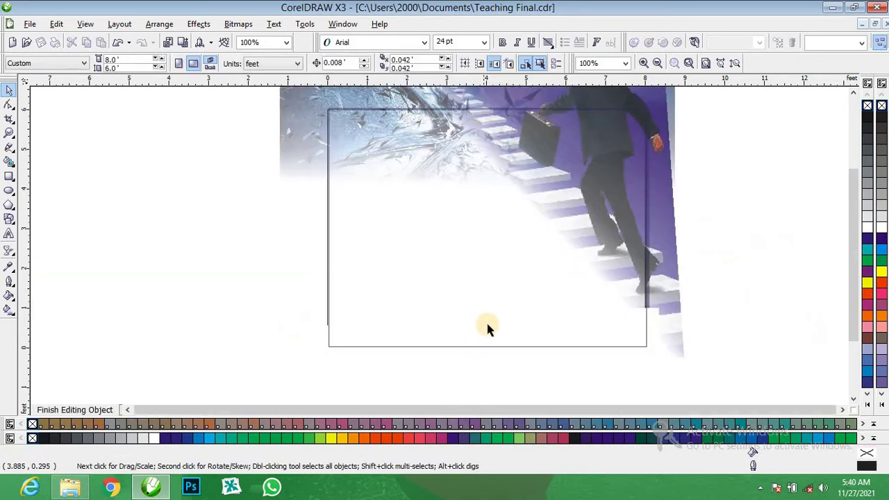
{"action": "left_click", "coordinate": [488, 328]}
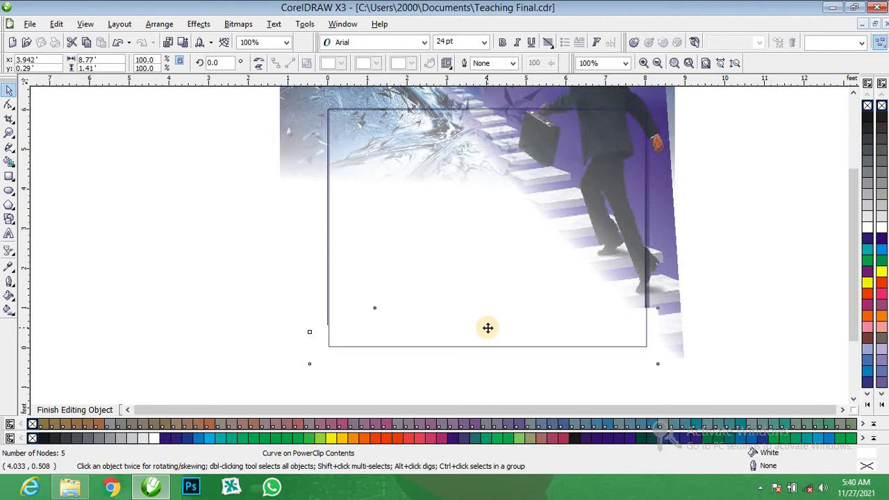
{"action": "left_click_drag", "start_coordinate": [488, 327], "coordinate": [482, 327]}
{"action": "left_click", "coordinate": [104, 410]}
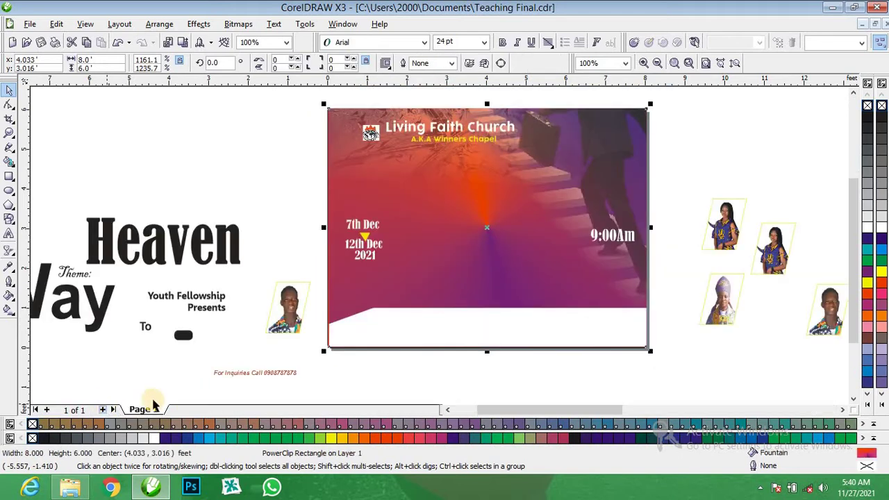
{"action": "right_click", "coordinate": [420, 341]}
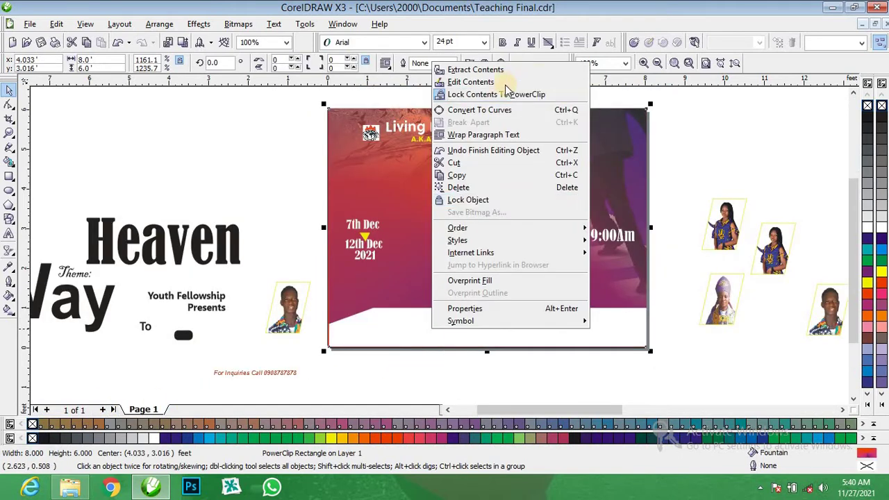
{"action": "left_click", "coordinate": [470, 82]}
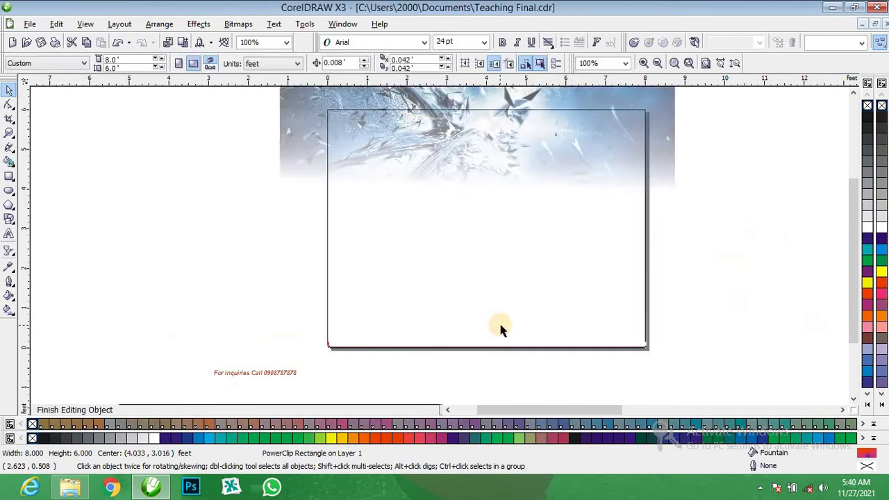
{"action": "left_click_drag", "start_coordinate": [498, 326], "coordinate": [494, 323]}
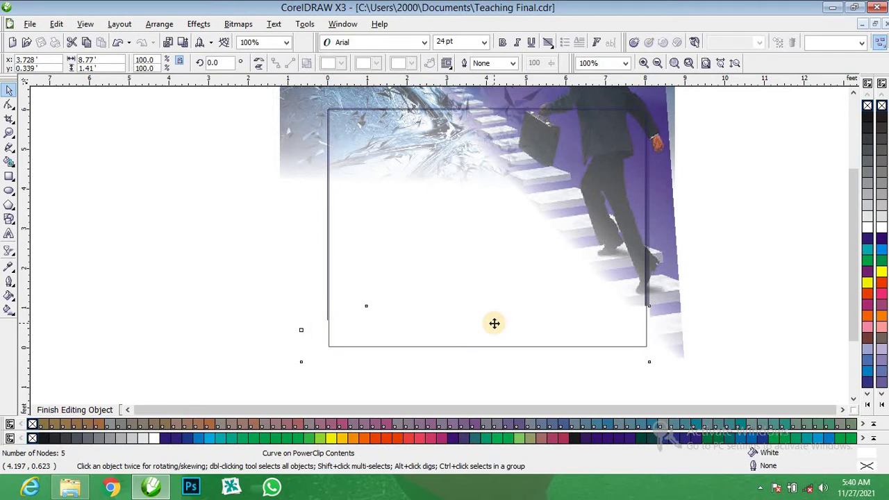
{"action": "left_click_drag", "start_coordinate": [493, 322], "coordinate": [483, 324]}
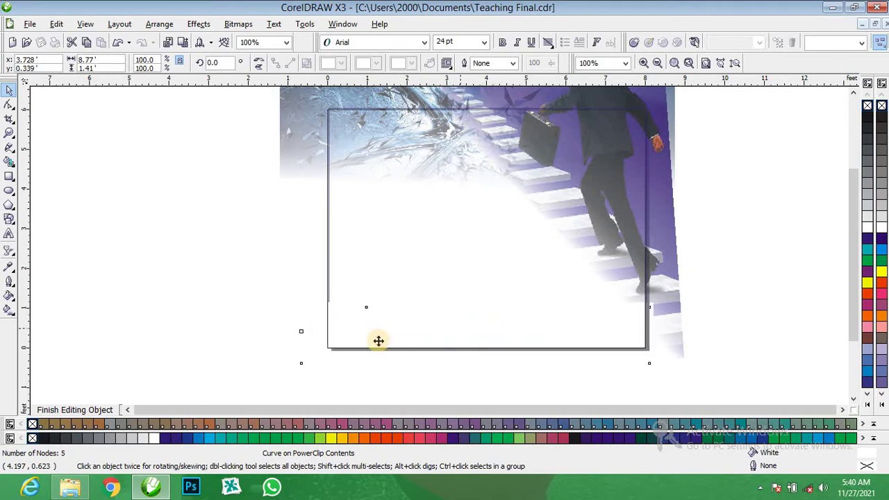
{"action": "left_click", "coordinate": [95, 411]}
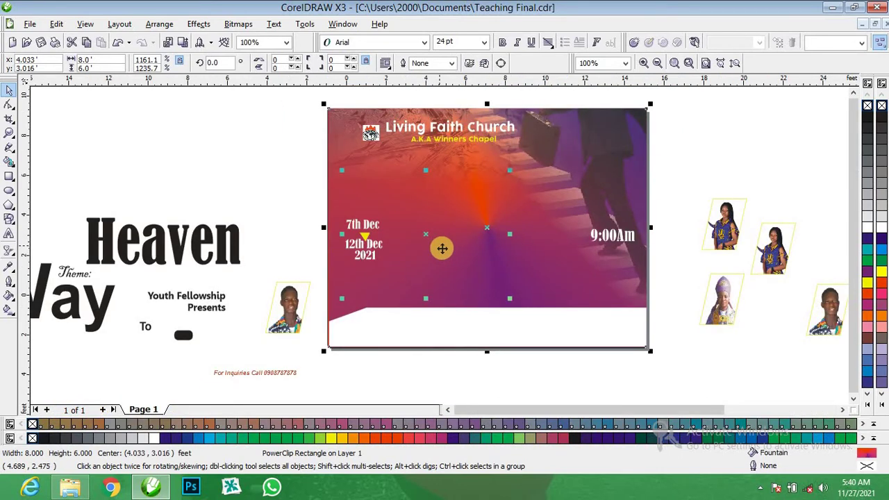
Place the bishop and girl portraits below the dates, shrinking each to about 83%.
{"action": "scroll", "coordinate": [442, 248], "scroll_direction": "down", "scroll_amount": 2}
{"action": "scroll", "coordinate": [441, 247], "scroll_direction": "up", "scroll_amount": 2}
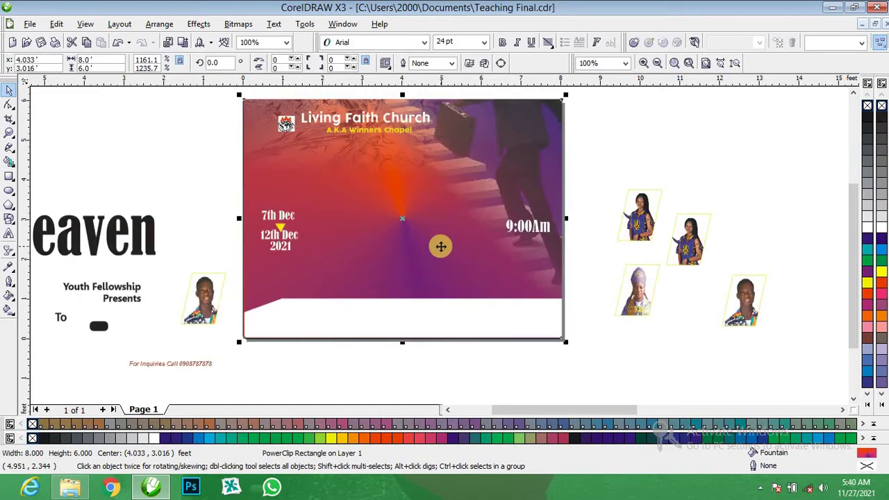
{"action": "left_click", "coordinate": [758, 235]}
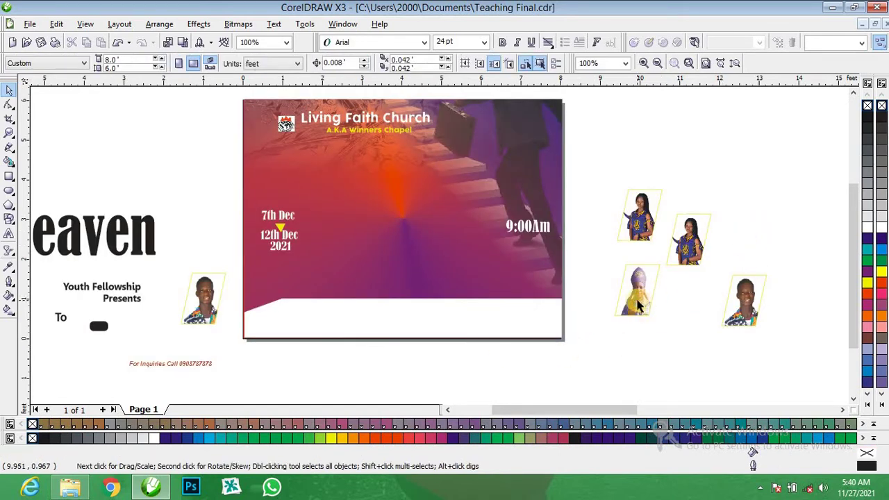
{"action": "mouse_move", "coordinate": [640, 299]}
{"action": "left_mouse_down"}
{"action": "mouse_move", "coordinate": [433, 264]}
{"action": "mouse_move", "coordinate": [360, 268]}
{"action": "left_mouse_up"}
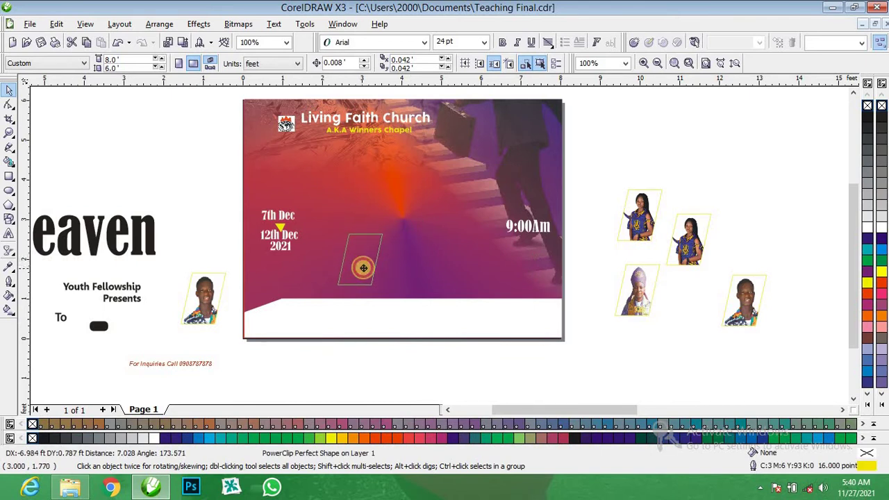
{"action": "left_click_drag", "start_coordinate": [360, 269], "coordinate": [366, 266]}
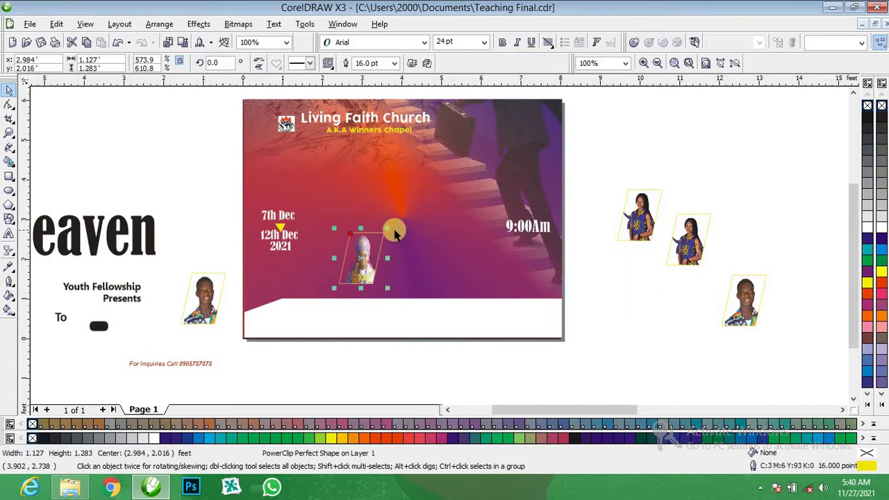
{"action": "left_click_drag", "start_coordinate": [389, 227], "coordinate": [382, 234]}
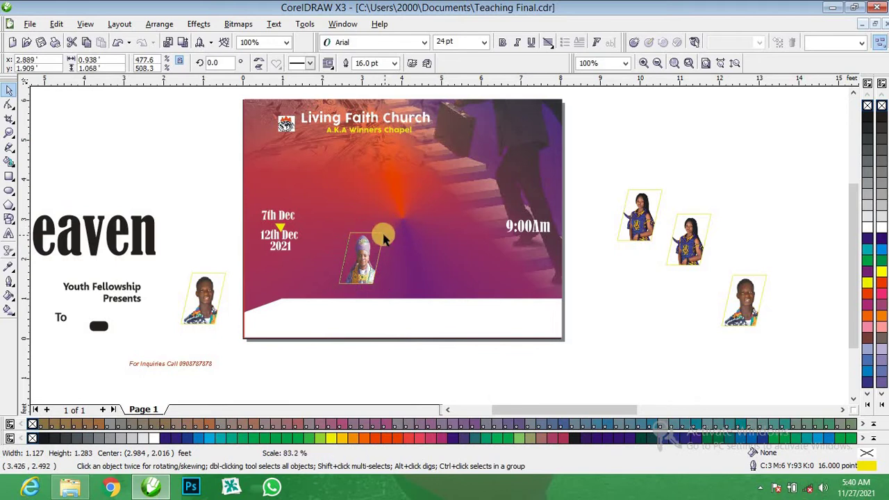
{"action": "mouse_move", "coordinate": [652, 238]}
{"action": "left_mouse_down"}
{"action": "mouse_move", "coordinate": [408, 269]}
{"action": "mouse_move", "coordinate": [412, 263]}
{"action": "left_mouse_up"}
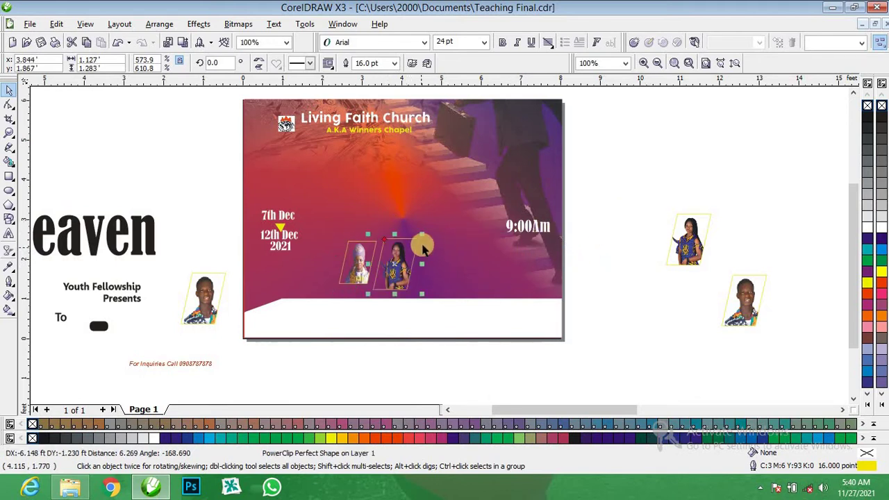
{"action": "left_click_drag", "start_coordinate": [423, 236], "coordinate": [391, 264]}
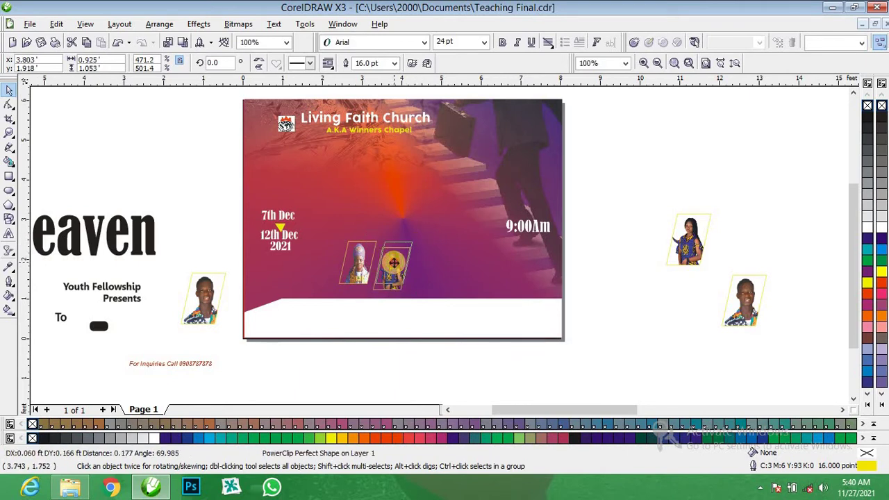
Add the young man, second girl and boy portraits to the row, shrinking them to about 80%.
{"action": "left_click_drag", "start_coordinate": [742, 292], "coordinate": [432, 254]}
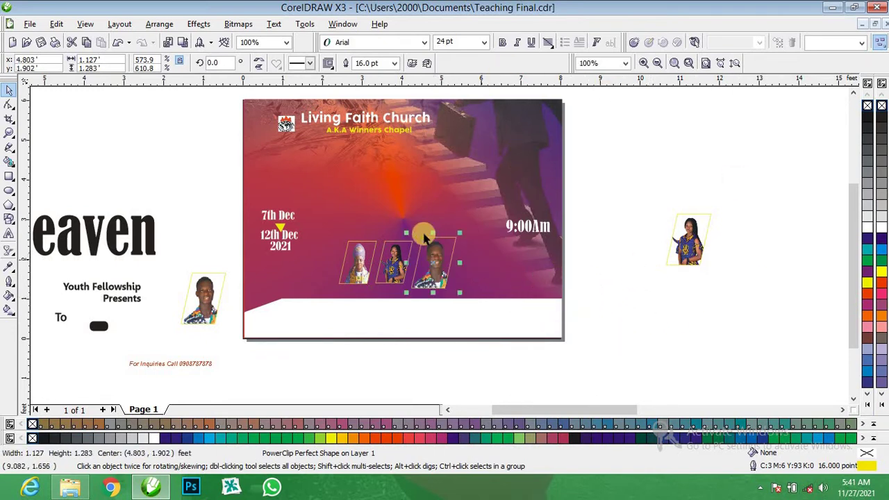
{"action": "left_click", "coordinate": [452, 240]}
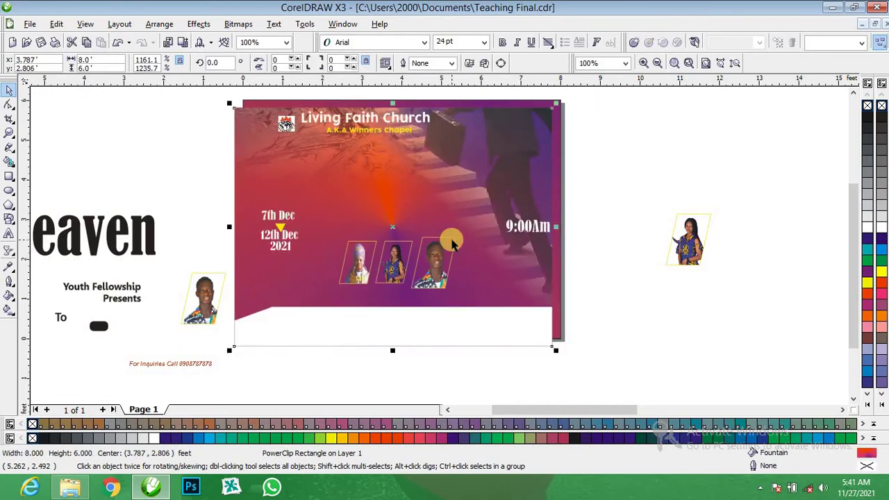
{"action": "key", "text": "ctrl+z"}
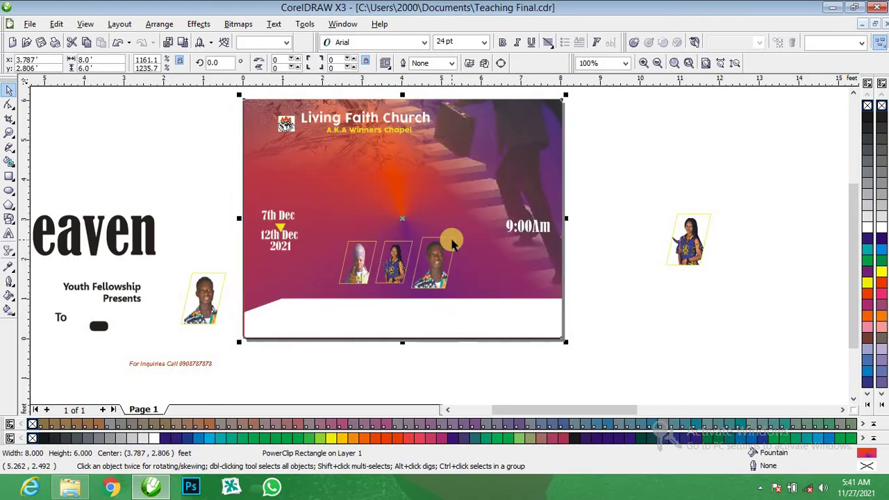
{"action": "left_click", "coordinate": [625, 288]}
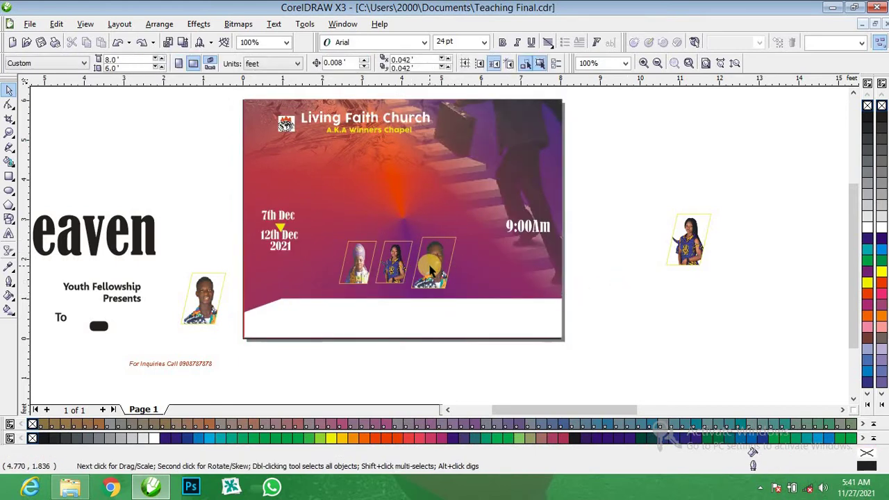
{"action": "left_click", "coordinate": [432, 267]}
{"action": "left_click_drag", "start_coordinate": [456, 236], "coordinate": [427, 260]}
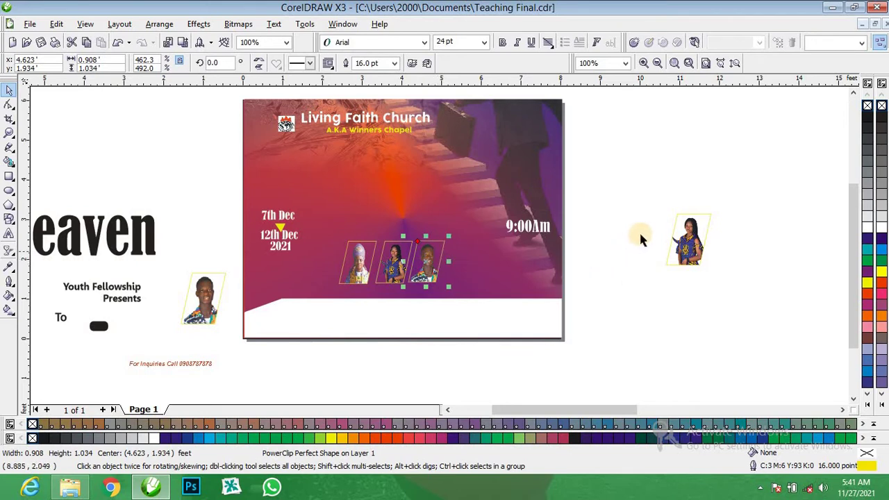
{"action": "mouse_move", "coordinate": [680, 236]}
{"action": "left_mouse_down"}
{"action": "mouse_move", "coordinate": [637, 250]}
{"action": "mouse_move", "coordinate": [458, 261]}
{"action": "left_mouse_up"}
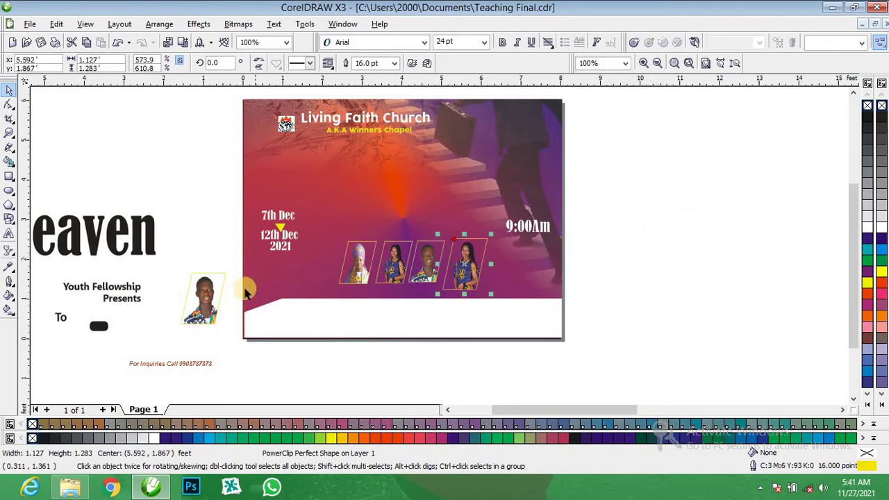
{"action": "left_click_drag", "start_coordinate": [208, 285], "coordinate": [334, 259]}
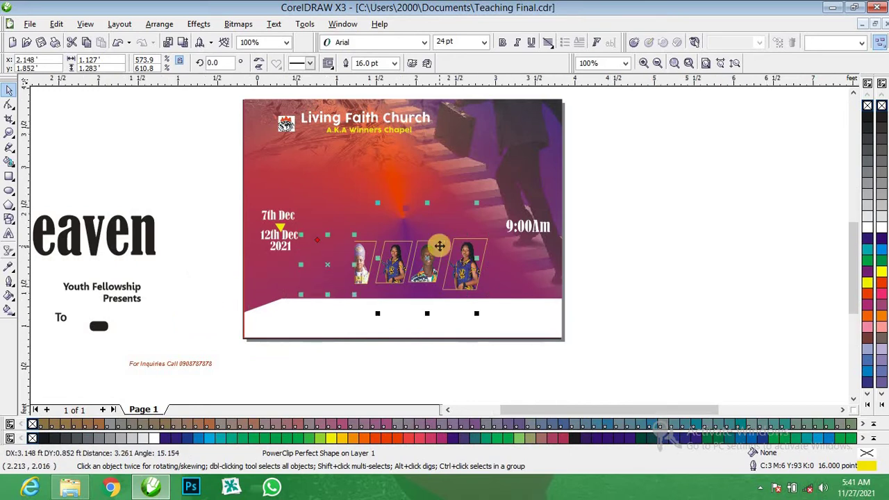
{"action": "scroll", "coordinate": [439, 246], "scroll_direction": "up", "scroll_amount": 1}
{"action": "left_click_drag", "start_coordinate": [379, 312], "coordinate": [401, 283]}
Move the boy's portrait to the row start and resize and reposition the bishop's frame.
{"action": "left_click_drag", "start_coordinate": [443, 255], "coordinate": [433, 261]}
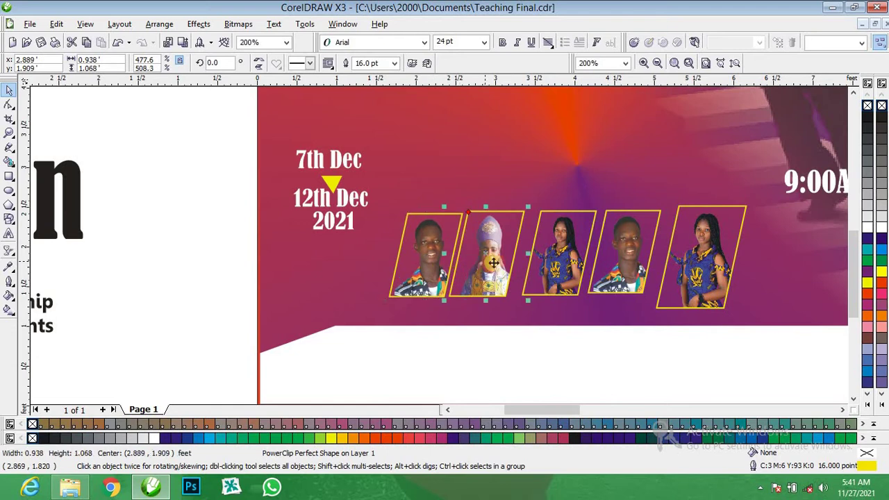
{"action": "left_click", "coordinate": [506, 238]}
{"action": "left_click_drag", "start_coordinate": [507, 239], "coordinate": [519, 240]}
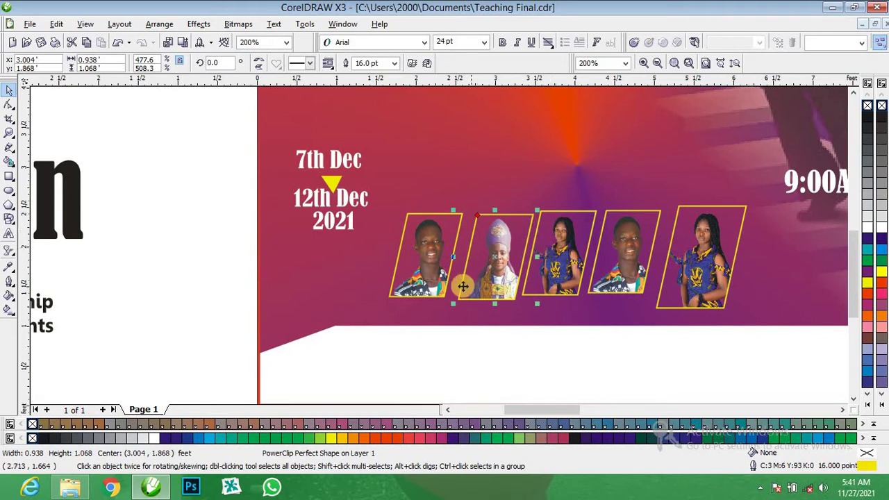
{"action": "left_click_drag", "start_coordinate": [455, 301], "coordinate": [459, 295]}
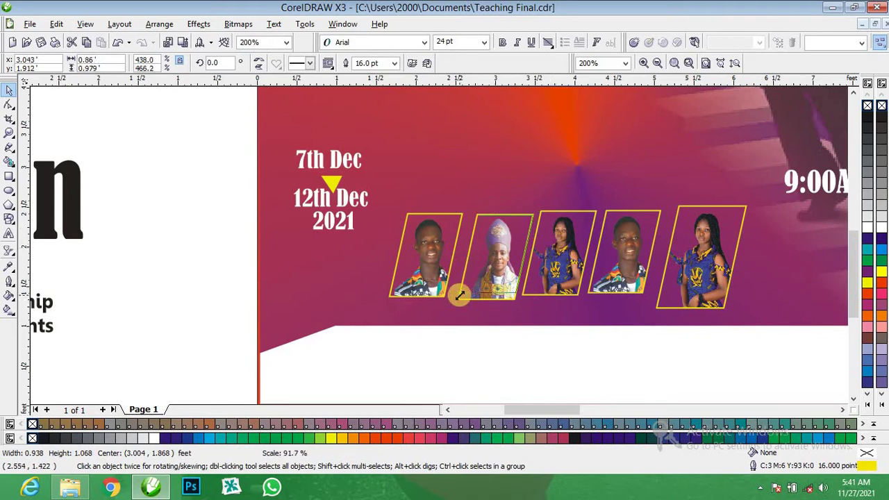
{"action": "left_click_drag", "start_coordinate": [511, 260], "coordinate": [508, 257]}
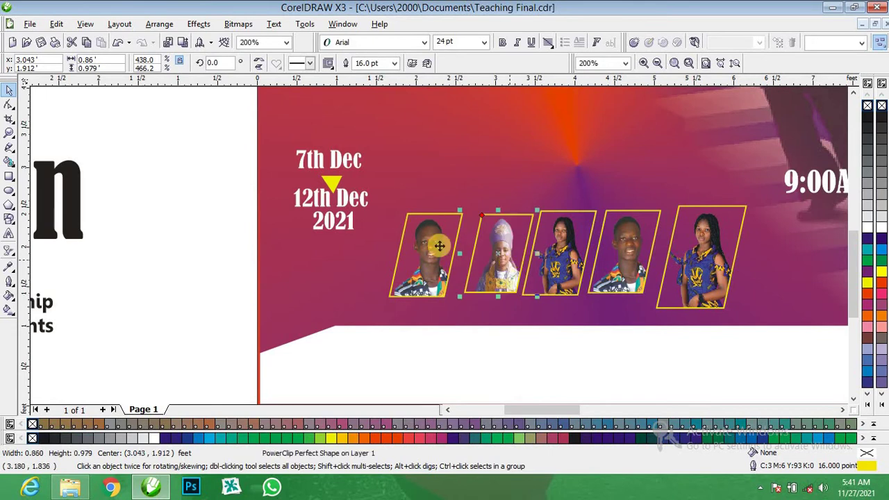
{"action": "scroll", "coordinate": [439, 245], "scroll_direction": "up", "scroll_amount": 2}
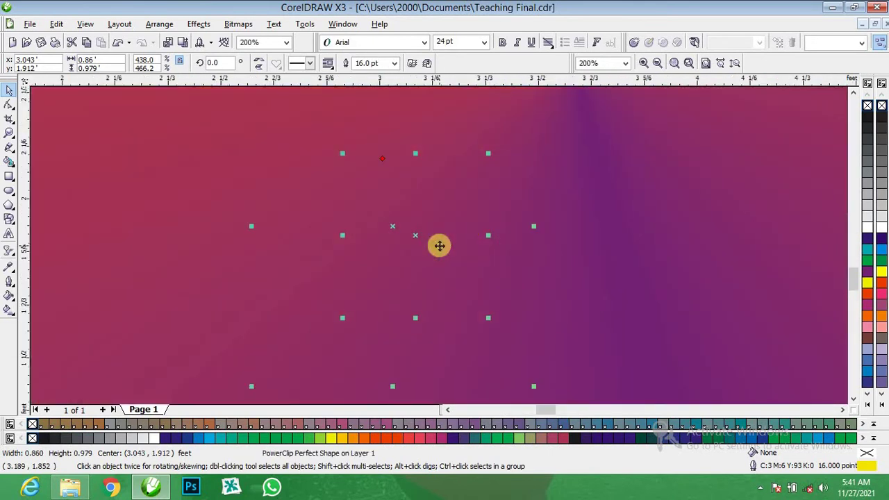
{"action": "scroll", "coordinate": [439, 245], "scroll_direction": "down", "scroll_amount": 2}
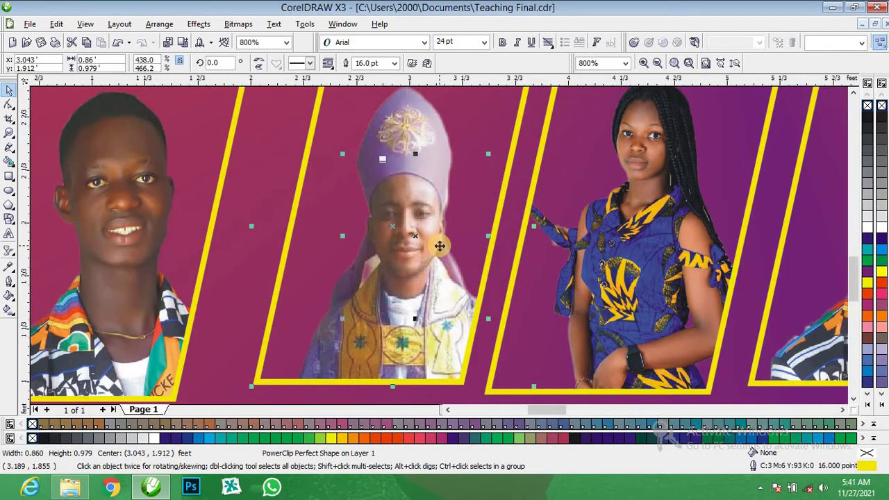
{"action": "scroll", "coordinate": [439, 245], "scroll_direction": "down", "scroll_amount": 2}
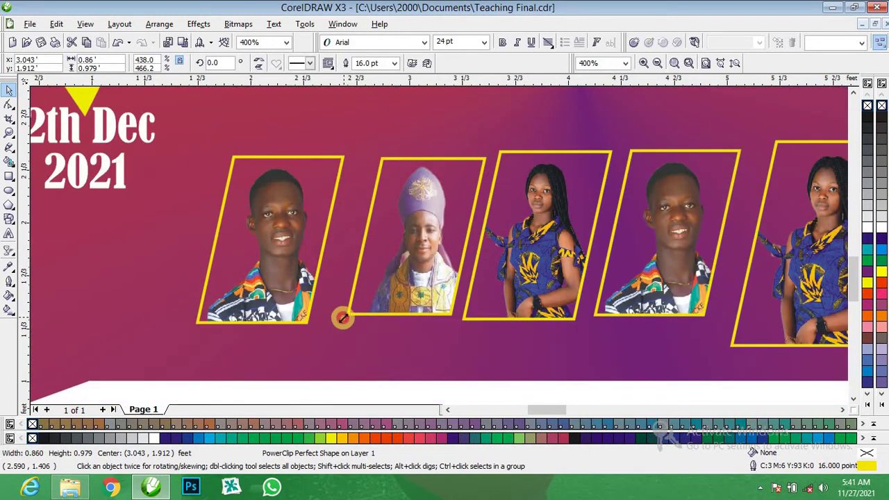
{"action": "left_click_drag", "start_coordinate": [340, 318], "coordinate": [331, 331]}
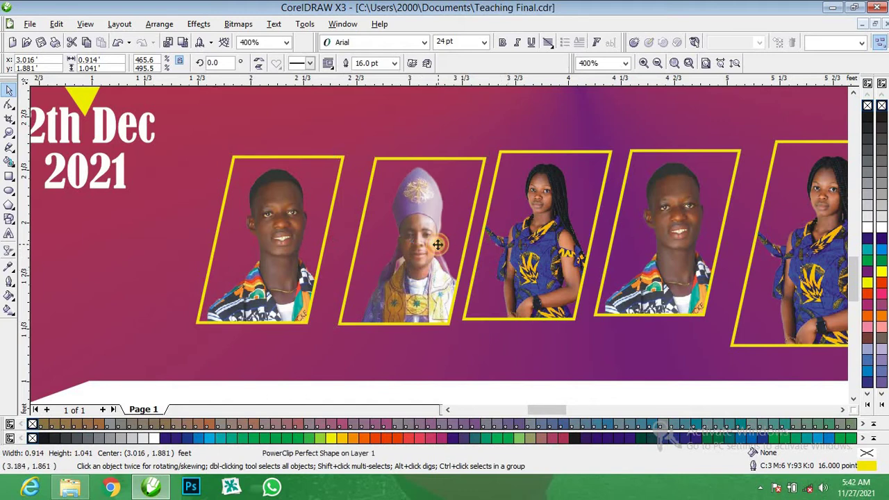
{"action": "left_click_drag", "start_coordinate": [436, 245], "coordinate": [426, 247]}
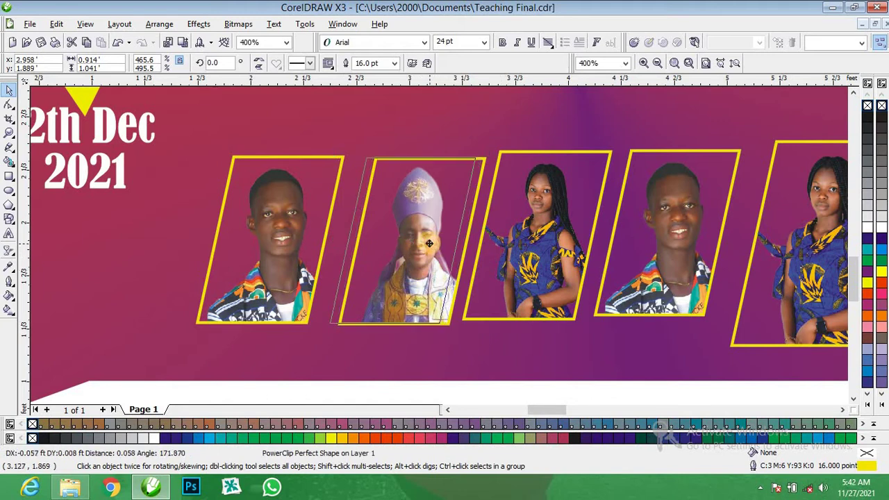
Nudge the girl's and fourth frames into line, and shrink the last frame to match.
{"action": "left_click", "coordinate": [548, 253]}
{"action": "left_click_drag", "start_coordinate": [548, 253], "coordinate": [549, 252]}
{"action": "left_click_drag", "start_coordinate": [680, 242], "coordinate": [679, 246]}
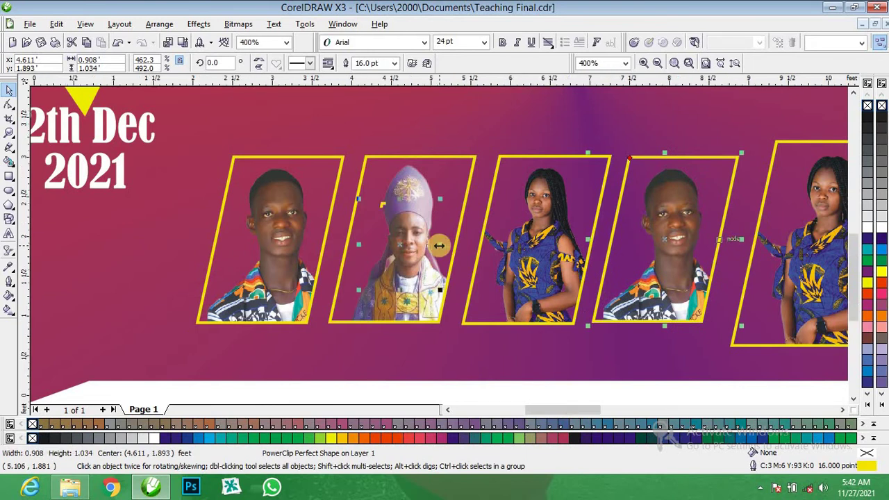
{"action": "scroll", "coordinate": [744, 243], "scroll_direction": "down", "scroll_amount": 1}
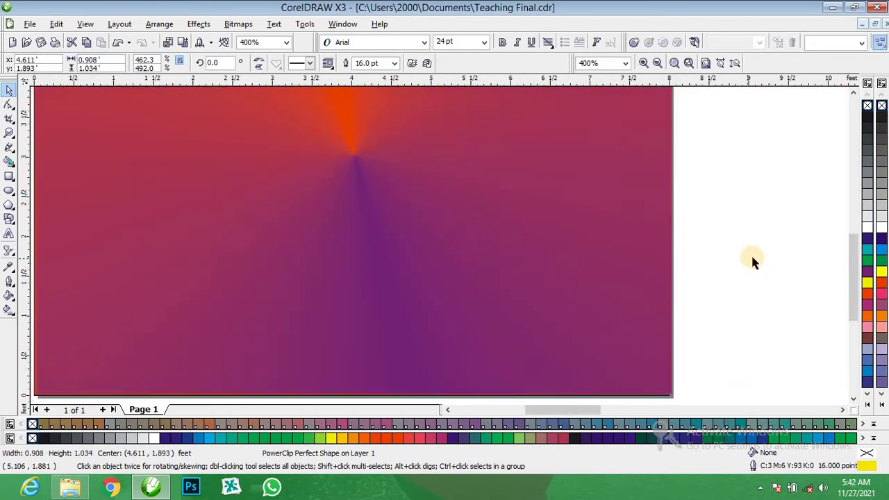
{"action": "left_click", "coordinate": [460, 261]}
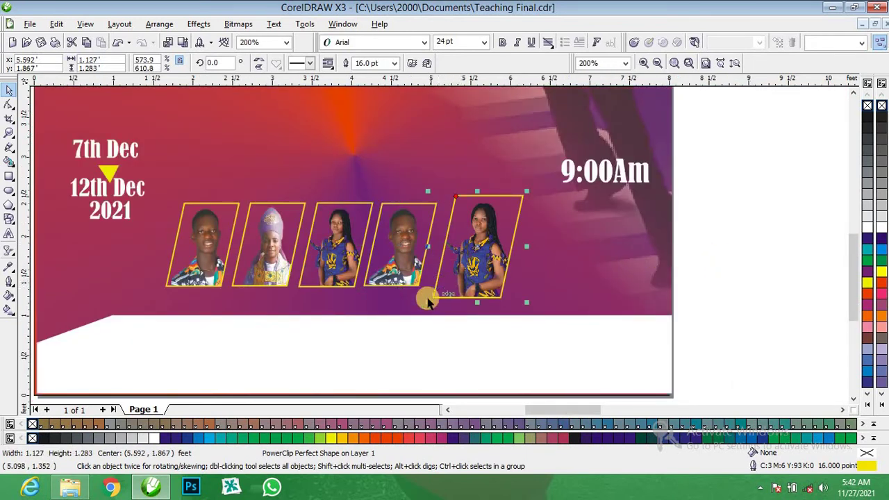
{"action": "left_click_drag", "start_coordinate": [425, 303], "coordinate": [439, 283]}
{"action": "left_click_drag", "start_coordinate": [487, 236], "coordinate": [473, 242]}
{"action": "scroll", "coordinate": [440, 246], "scroll_direction": "down", "scroll_amount": 1}
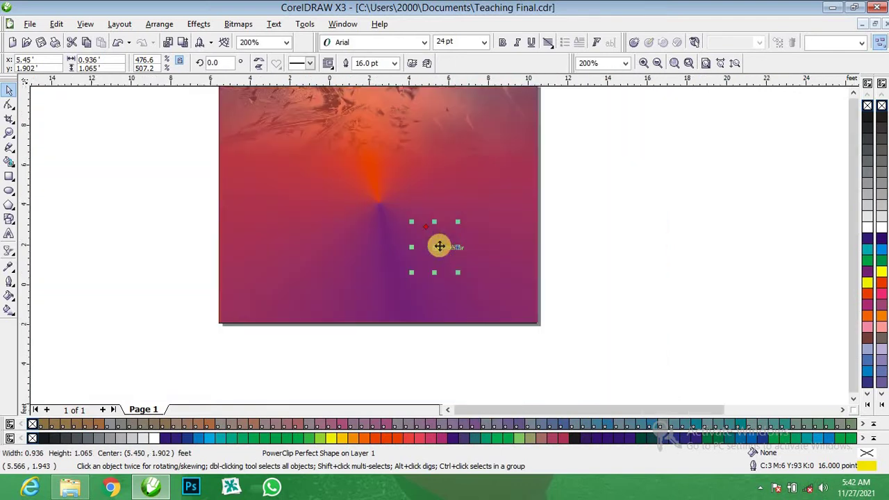
{"action": "scroll", "coordinate": [439, 246], "scroll_direction": "down", "scroll_amount": 2}
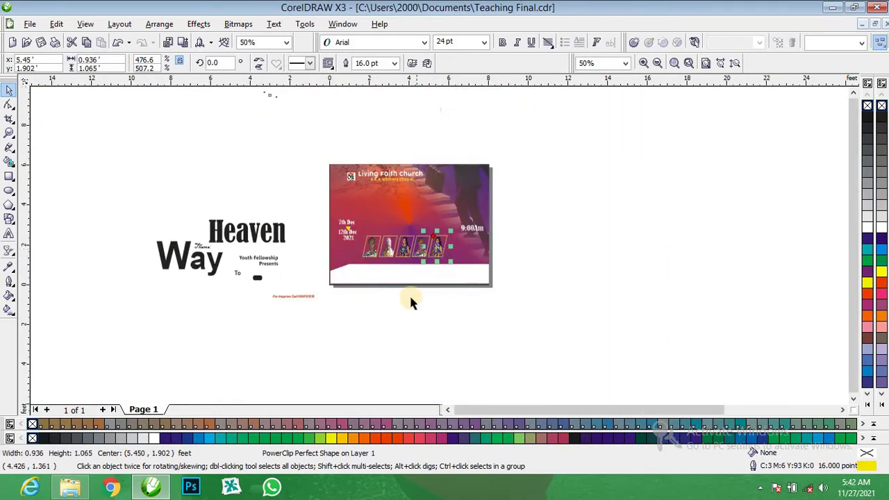
{"action": "left_click", "coordinate": [389, 306]}
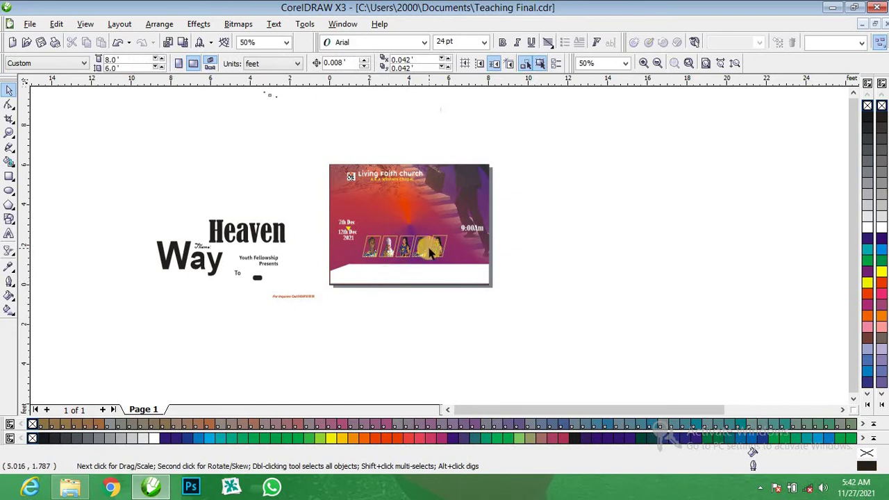
Move Youth Fellowship Presents to the flyer's top right, make it white and shrink it.
{"action": "scroll", "coordinate": [430, 248], "scroll_direction": "up", "scroll_amount": 1}
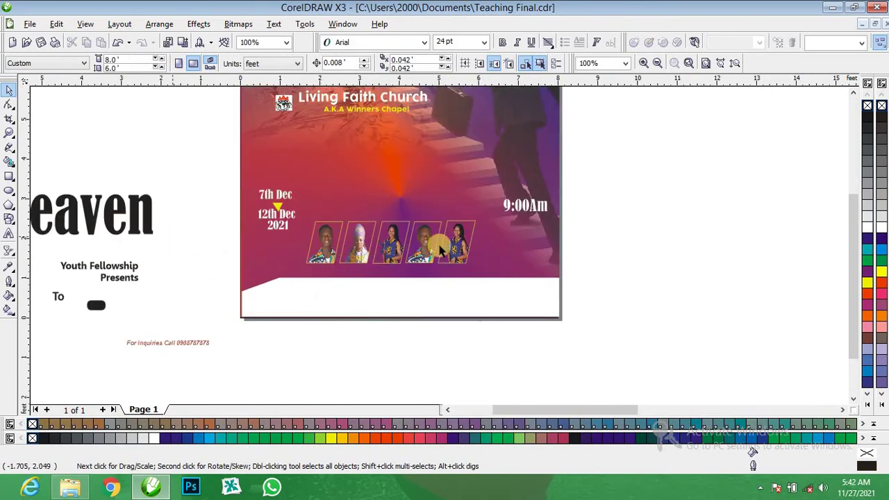
{"action": "scroll", "coordinate": [292, 244], "scroll_direction": "down", "scroll_amount": 1}
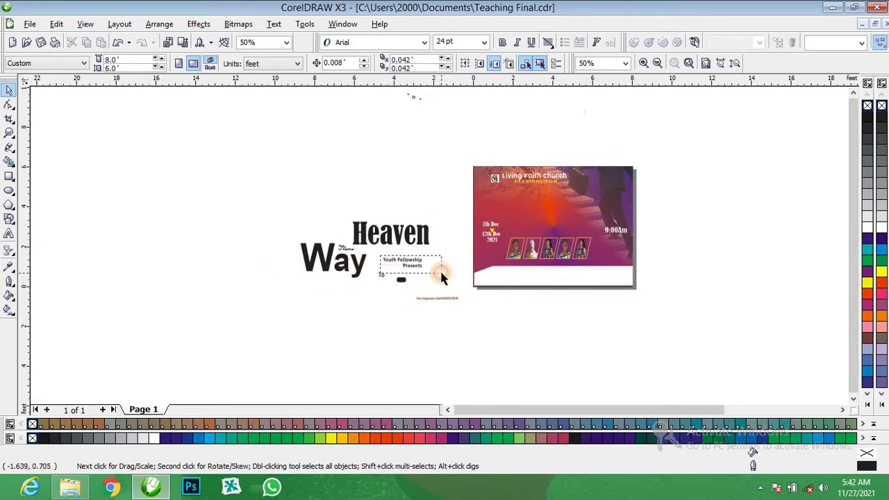
{"action": "left_click", "coordinate": [402, 264]}
{"action": "left_click_drag", "start_coordinate": [402, 263], "coordinate": [597, 183]}
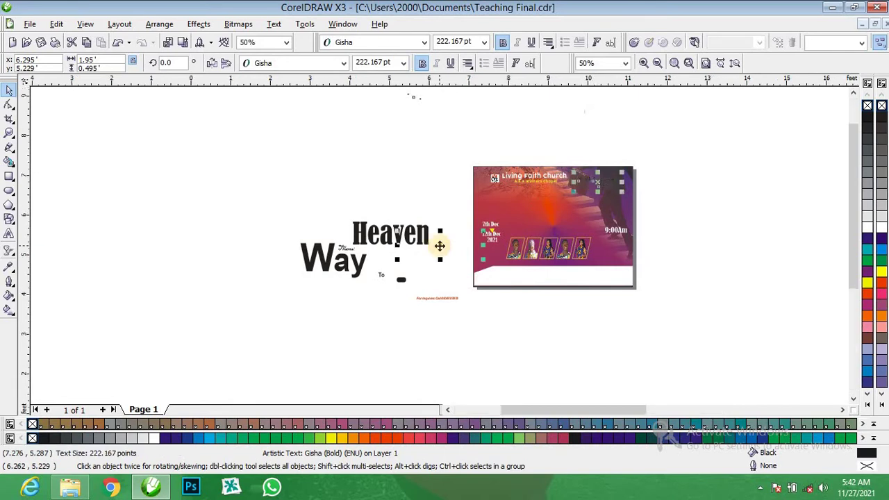
{"action": "scroll", "coordinate": [597, 183], "scroll_direction": "up", "scroll_amount": 2}
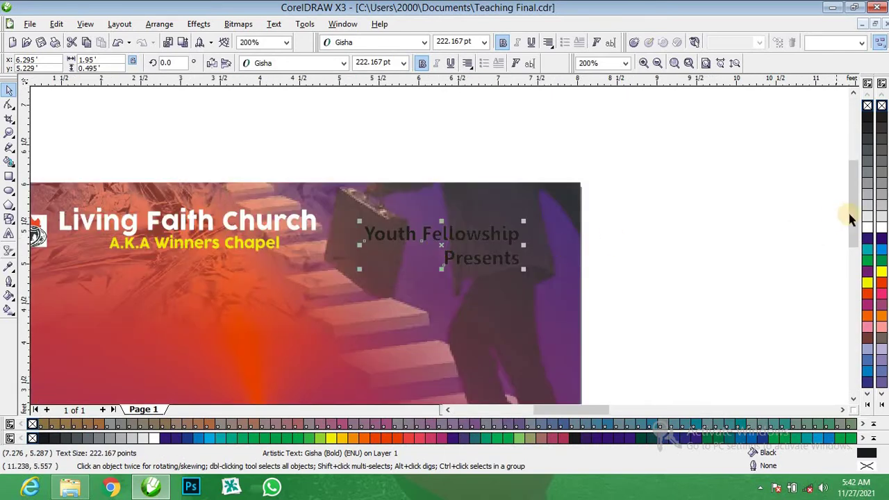
{"action": "left_click", "coordinate": [868, 228]}
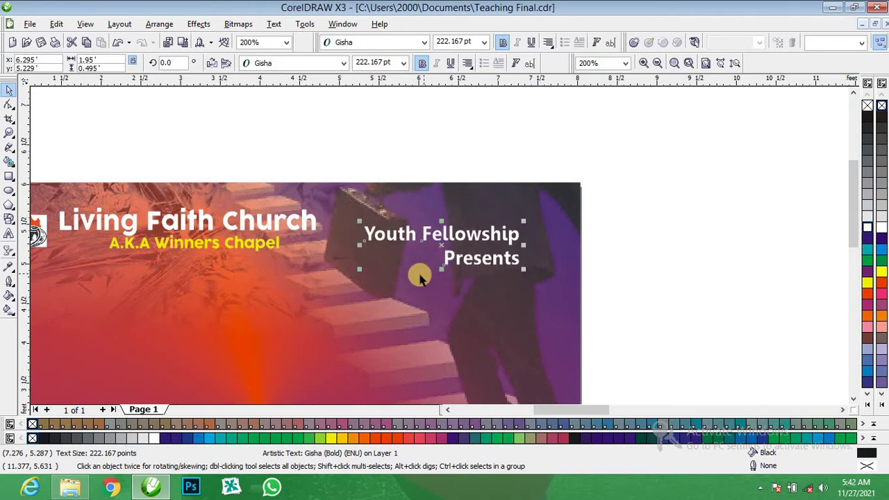
{"action": "mouse_move", "coordinate": [391, 267]}
{"action": "left_mouse_down"}
{"action": "mouse_move", "coordinate": [476, 248]}
{"action": "mouse_move", "coordinate": [466, 238]}
{"action": "mouse_move", "coordinate": [500, 228]}
{"action": "left_mouse_up"}
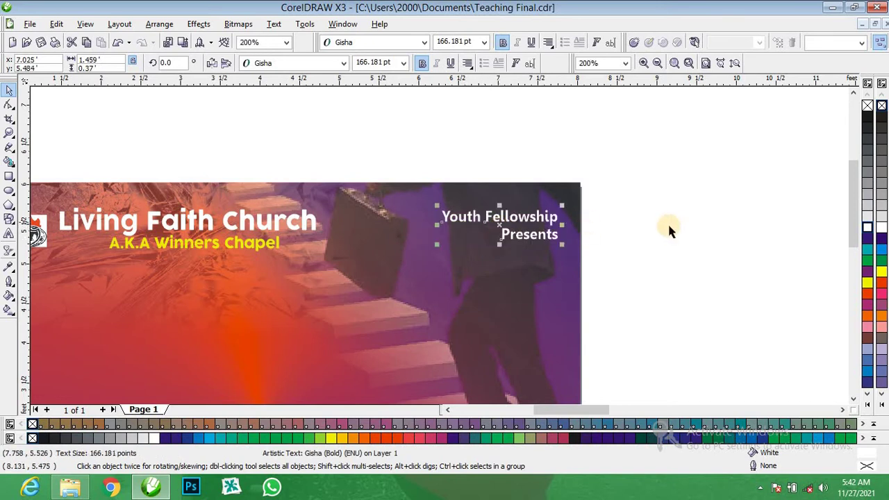
Break the text into separate lines and colour the Youth Fellowship line yellow.
{"action": "key", "text": "Escape"}
{"action": "left_click", "coordinate": [532, 219]}
{"action": "key", "text": "Escape"}
{"action": "left_click", "coordinate": [518, 216]}
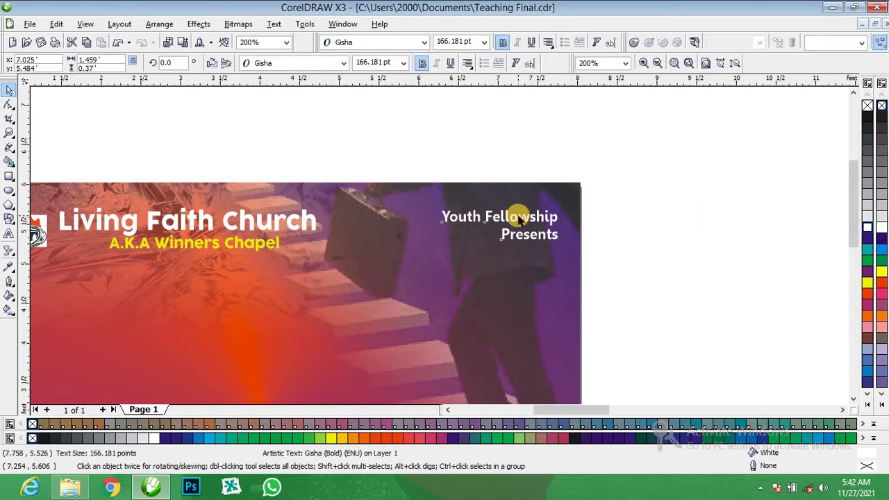
{"action": "left_click", "coordinate": [866, 287]}
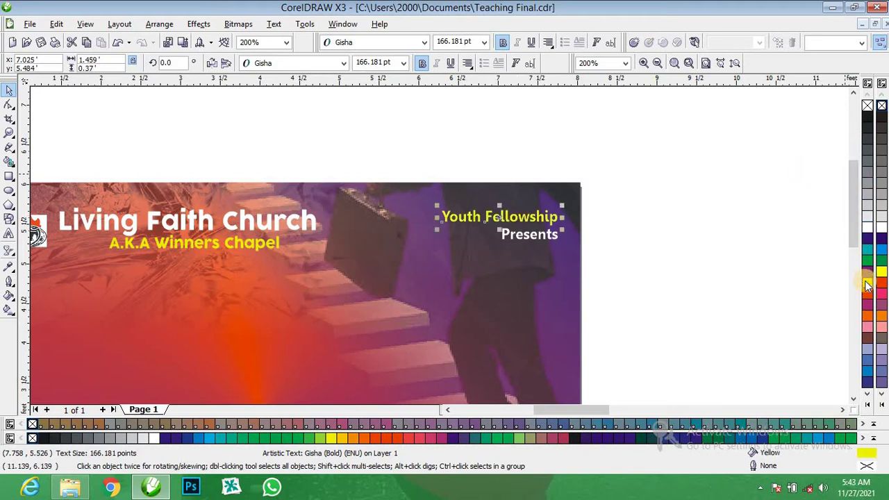
Set Presents in the Taken by Vultures script font and enlarge it beneath Youth Fellowship.
{"action": "left_click", "coordinate": [752, 295]}
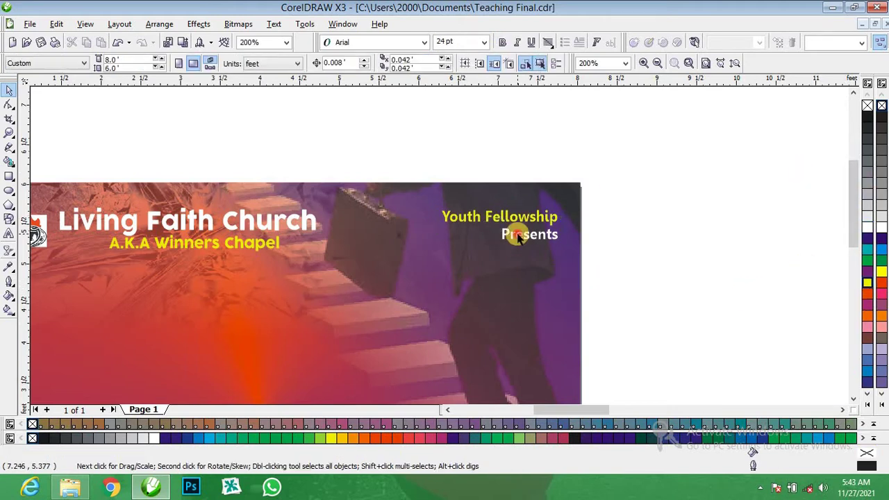
{"action": "left_click", "coordinate": [528, 236]}
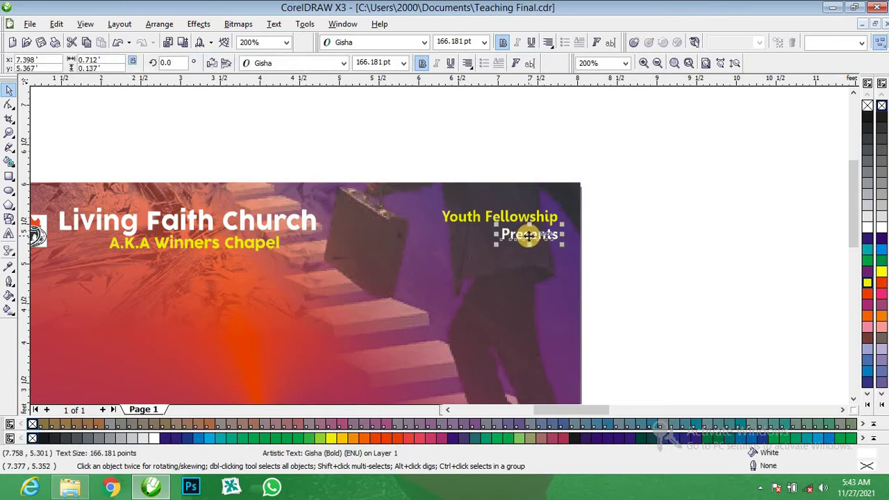
{"action": "left_click", "coordinate": [343, 62]}
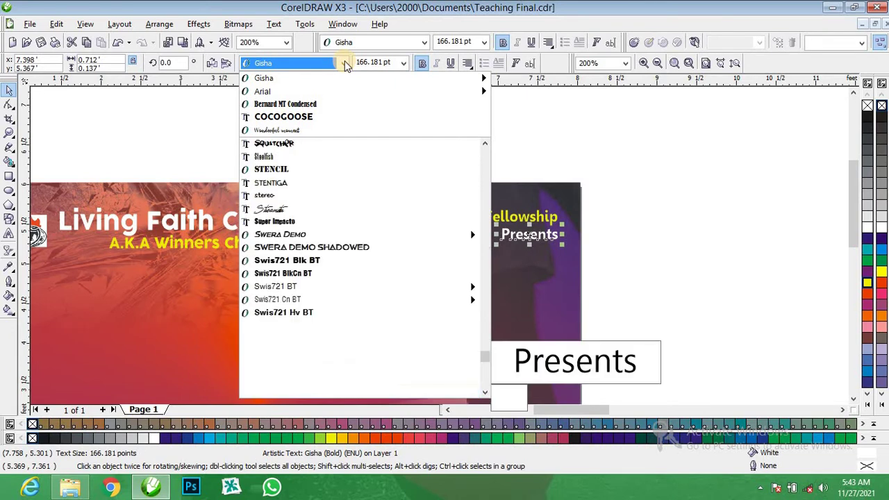
{"action": "type", "text": "Taken by Vultures Altern"}
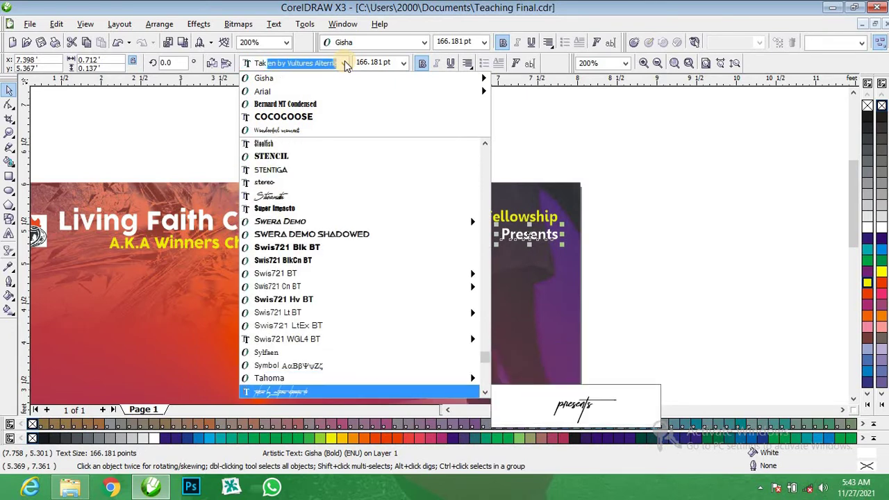
{"action": "key", "text": "Return"}
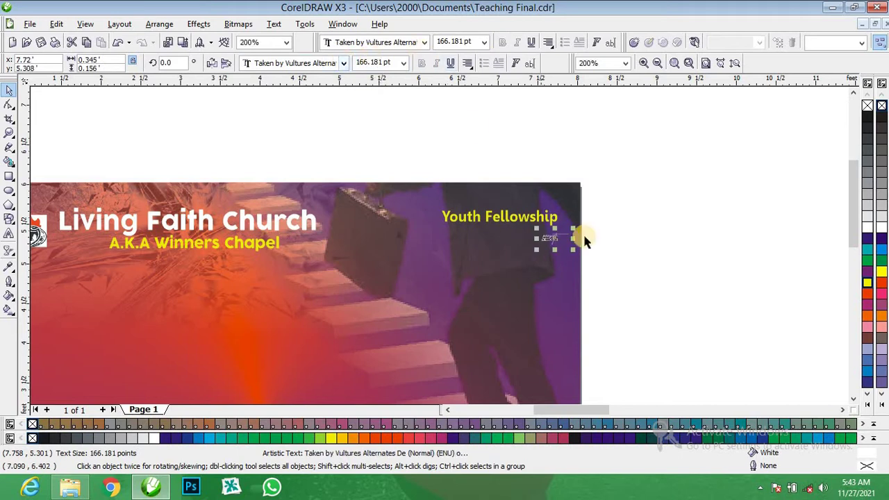
{"action": "left_click_drag", "start_coordinate": [537, 251], "coordinate": [444, 308]}
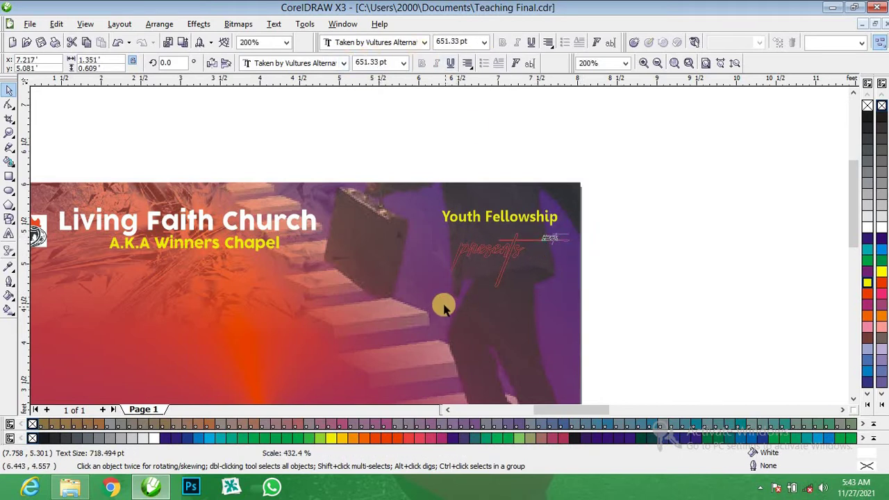
{"action": "left_click_drag", "start_coordinate": [445, 308], "coordinate": [452, 299]}
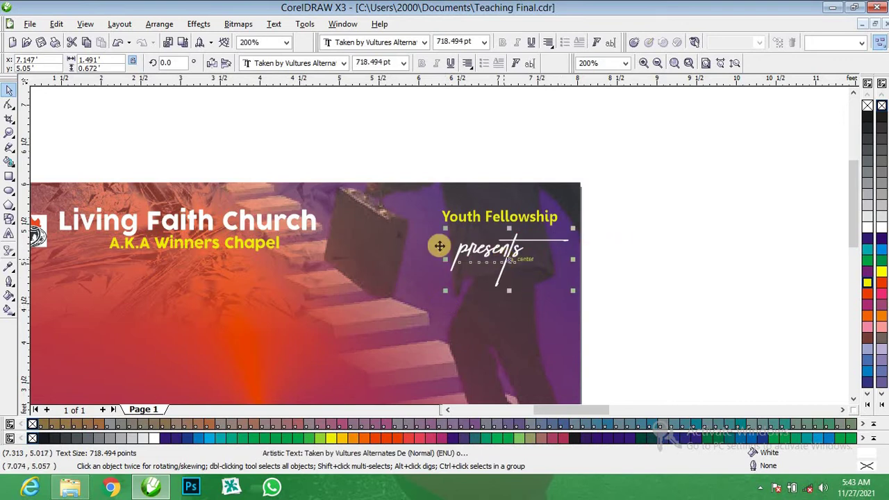
{"action": "scroll", "coordinate": [440, 243], "scroll_direction": "down", "scroll_amount": 1}
{"action": "left_click", "coordinate": [544, 288]}
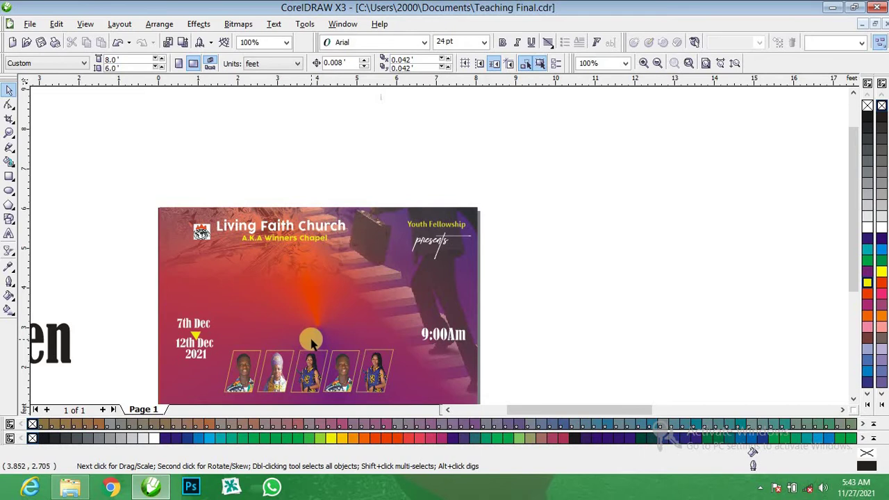
Move the Heaven title onto the flyer above the portraits.
{"action": "scroll", "coordinate": [439, 250], "scroll_direction": "down", "scroll_amount": 1}
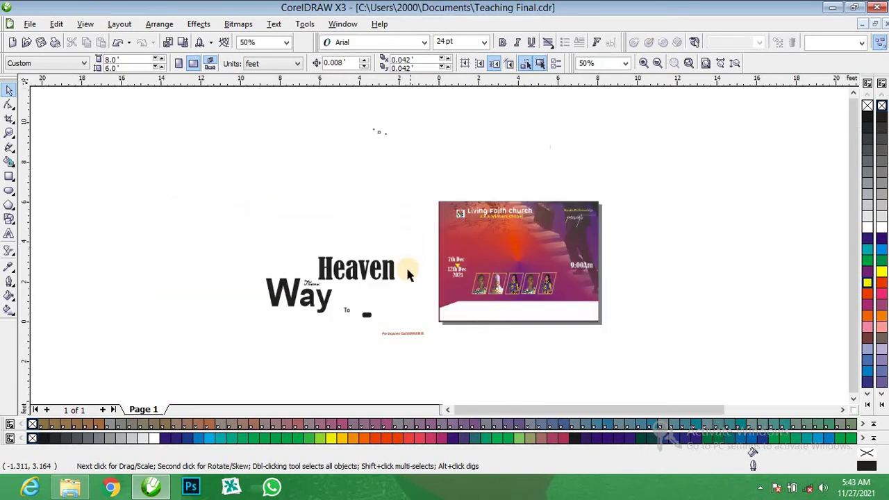
{"action": "left_click_drag", "start_coordinate": [318, 261], "coordinate": [413, 288]}
{"action": "mouse_move", "coordinate": [360, 271]}
{"action": "left_mouse_down"}
{"action": "mouse_move", "coordinate": [493, 269]}
{"action": "mouse_move", "coordinate": [476, 273]}
{"action": "mouse_move", "coordinate": [494, 254]}
{"action": "mouse_move", "coordinate": [519, 262]}
{"action": "left_mouse_up"}
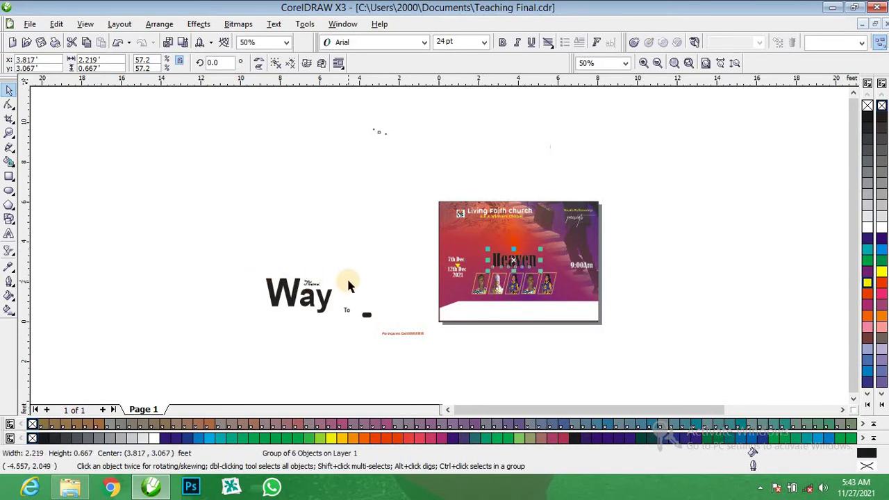
{"action": "left_click", "coordinate": [262, 277]}
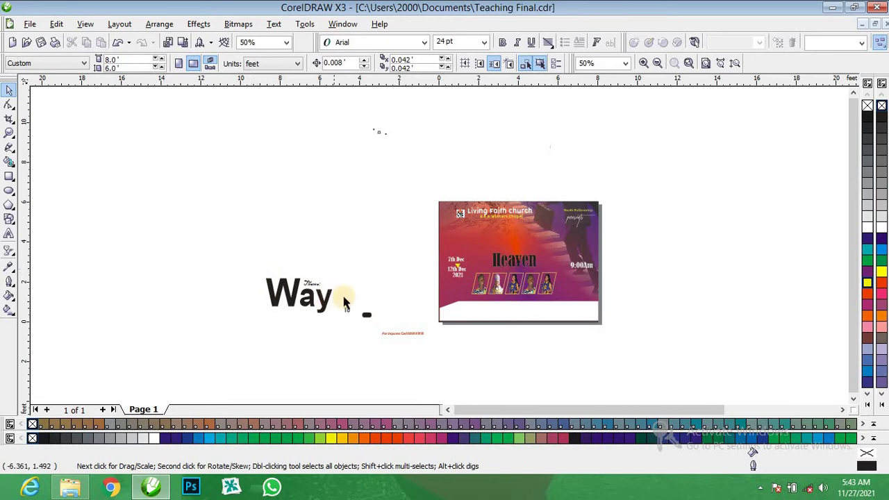
Place the Theme label beside Way, shrink Way to under half size and move it toward the flyer.
{"action": "mouse_move", "coordinate": [312, 283]}
{"action": "left_mouse_down"}
{"action": "mouse_move", "coordinate": [375, 276]}
{"action": "mouse_move", "coordinate": [448, 245]}
{"action": "left_mouse_up"}
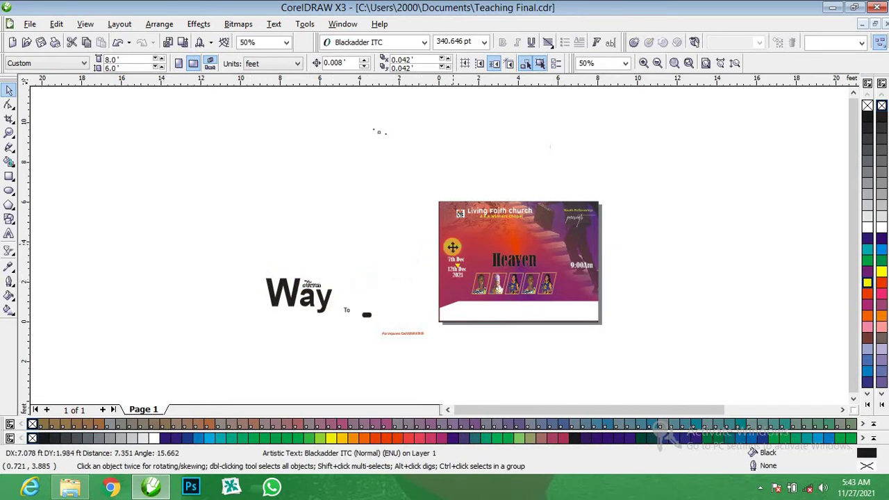
{"action": "mouse_move", "coordinate": [311, 310]}
{"action": "left_mouse_down"}
{"action": "mouse_move", "coordinate": [338, 316]}
{"action": "mouse_move", "coordinate": [297, 318]}
{"action": "left_mouse_up"}
{"action": "left_click_drag", "start_coordinate": [288, 286], "coordinate": [533, 243]}
{"action": "mouse_move", "coordinate": [309, 290]}
{"action": "left_mouse_down"}
{"action": "mouse_move", "coordinate": [377, 328]}
{"action": "mouse_move", "coordinate": [550, 263]}
{"action": "mouse_move", "coordinate": [441, 248]}
{"action": "left_mouse_up"}
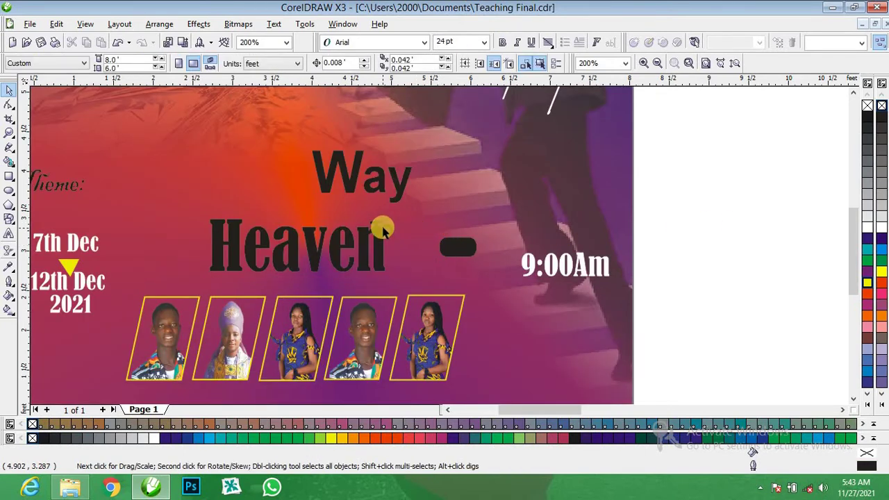
Shift the To text right and scale up the Heaven word group.
{"action": "left_click", "coordinate": [384, 228]}
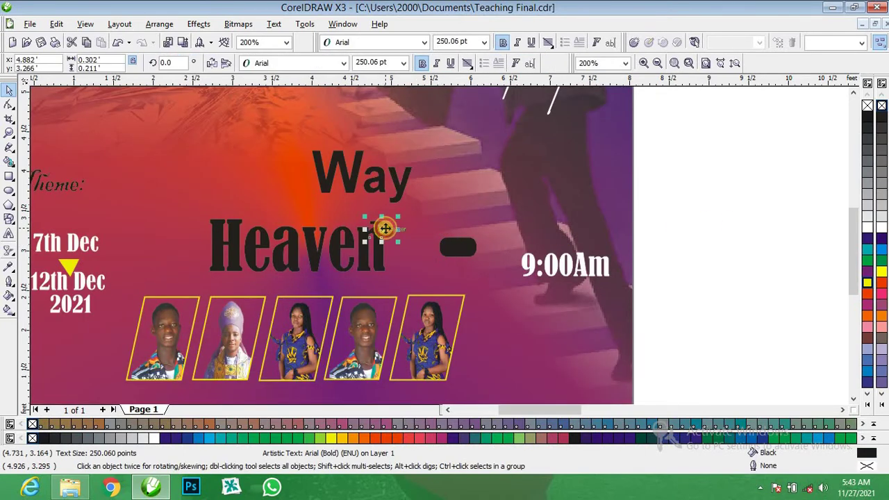
{"action": "left_click_drag", "start_coordinate": [495, 208], "coordinate": [497, 207]}
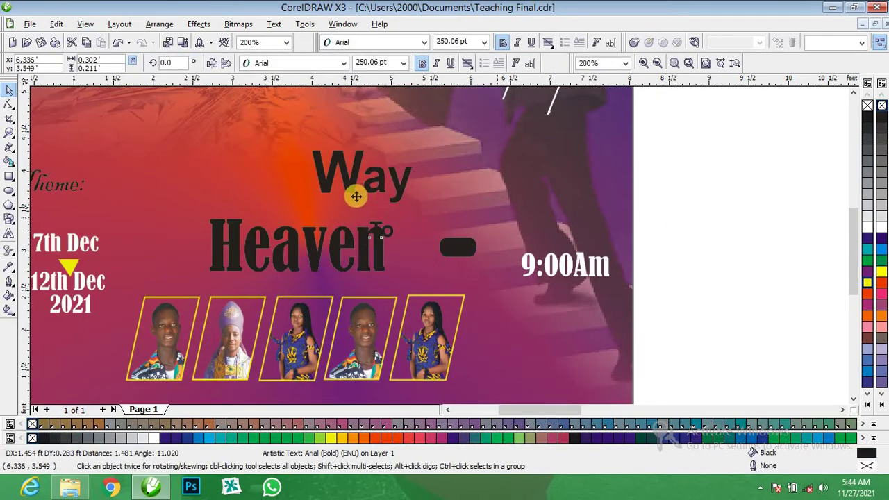
{"action": "left_click", "coordinate": [315, 254]}
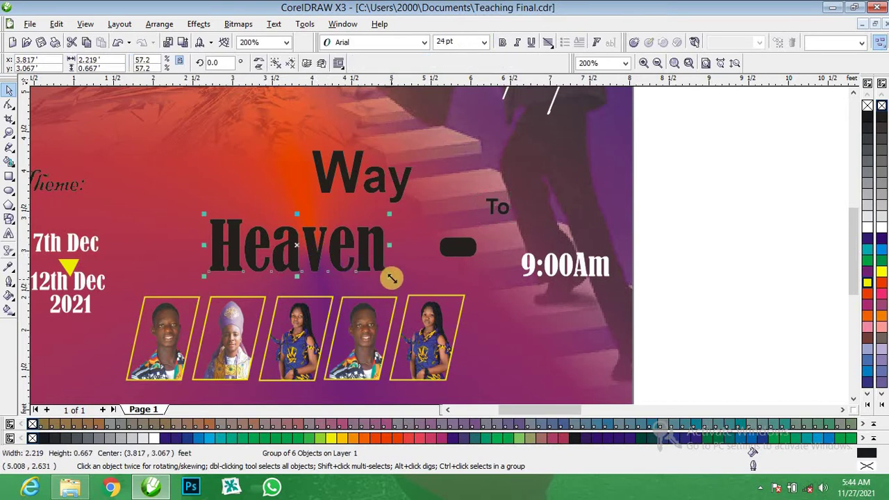
{"action": "mouse_move", "coordinate": [391, 278]}
{"action": "left_mouse_down"}
{"action": "mouse_move", "coordinate": [208, 216]}
{"action": "mouse_move", "coordinate": [286, 247]}
{"action": "left_mouse_up"}
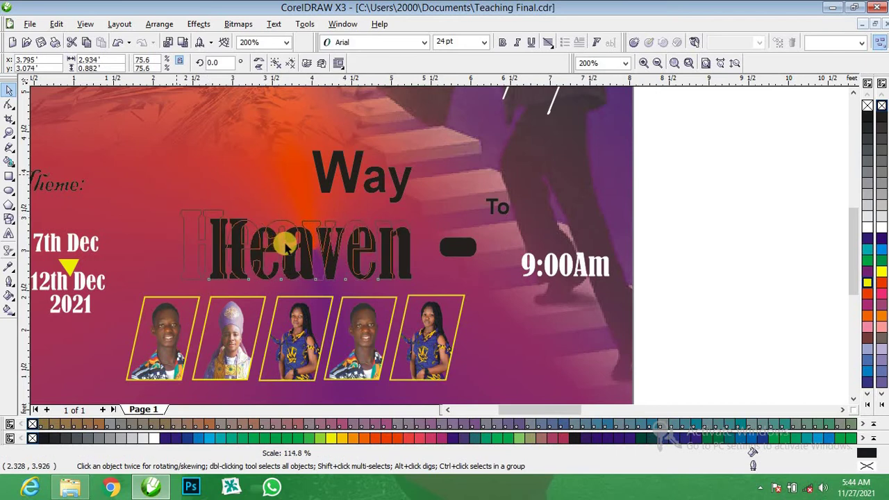
{"action": "left_click_drag", "start_coordinate": [301, 254], "coordinate": [319, 243]}
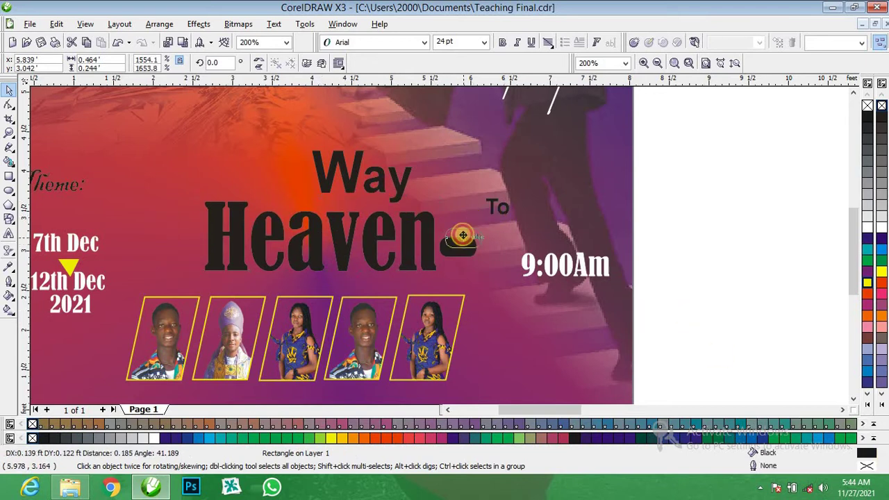
Put the black pill beside Way and set a yellow To on top of it.
{"action": "left_click_drag", "start_coordinate": [460, 226], "coordinate": [423, 196]}
{"action": "left_click", "coordinate": [498, 207]}
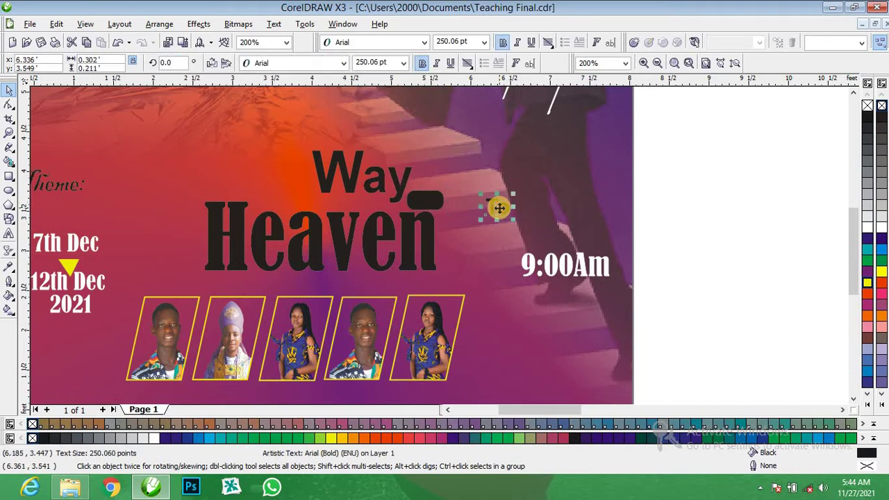
{"action": "left_click_drag", "start_coordinate": [499, 208], "coordinate": [425, 201]}
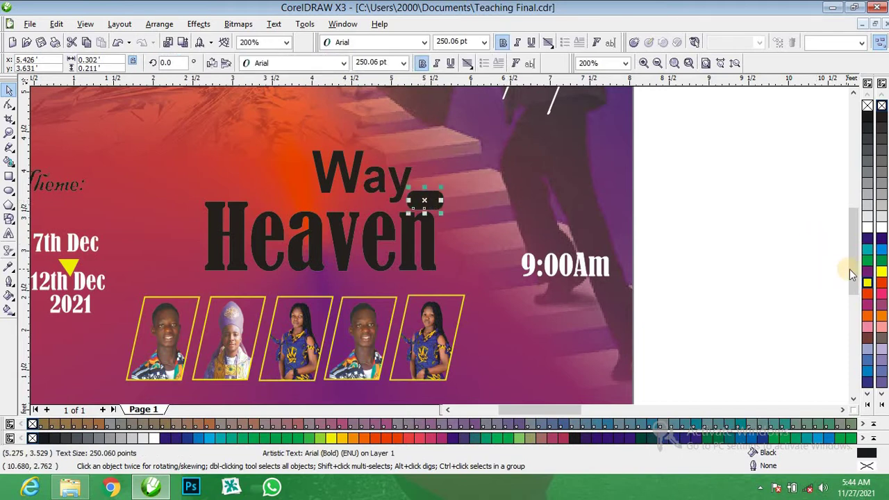
{"action": "left_click", "coordinate": [870, 286]}
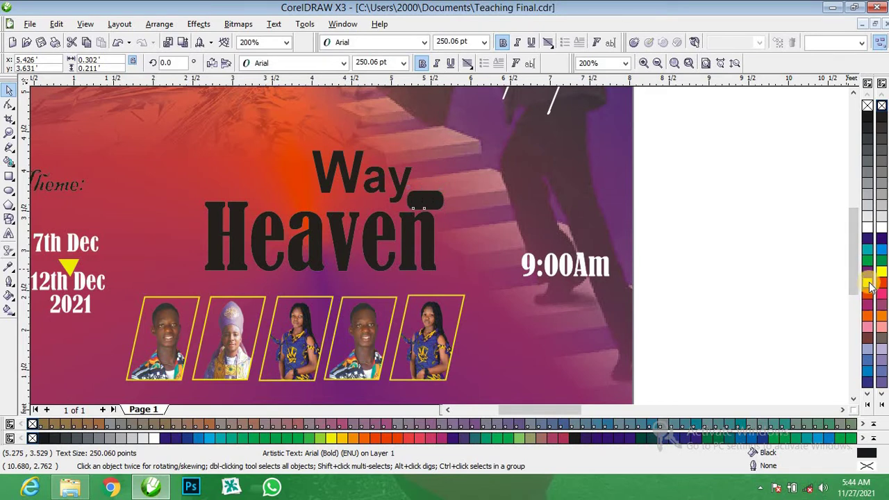
{"action": "left_click", "coordinate": [869, 286]}
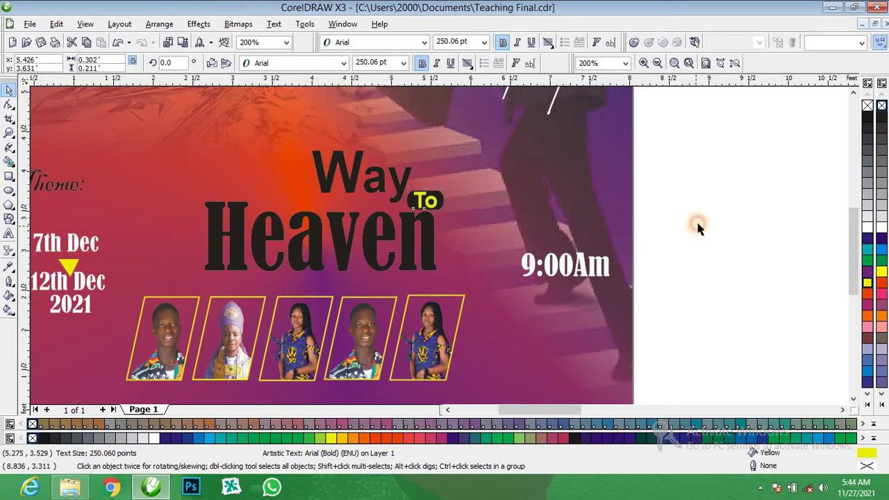
Enlarge the Way text above Heaven.
{"action": "left_click", "coordinate": [327, 183]}
{"action": "left_click", "coordinate": [313, 169]}
{"action": "left_click_drag", "start_coordinate": [307, 147], "coordinate": [283, 127]}
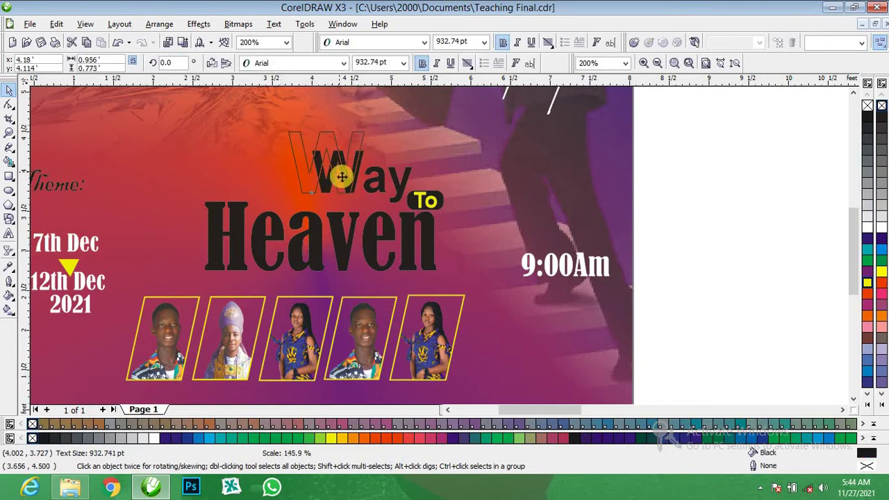
{"action": "mouse_move", "coordinate": [368, 196]}
{"action": "left_mouse_down"}
{"action": "mouse_move", "coordinate": [384, 226]}
{"action": "mouse_move", "coordinate": [405, 201]}
{"action": "left_mouse_up"}
Give the large W the COCOGOOSE font and place it snugly beside ay.
{"action": "key", "text": "Escape"}
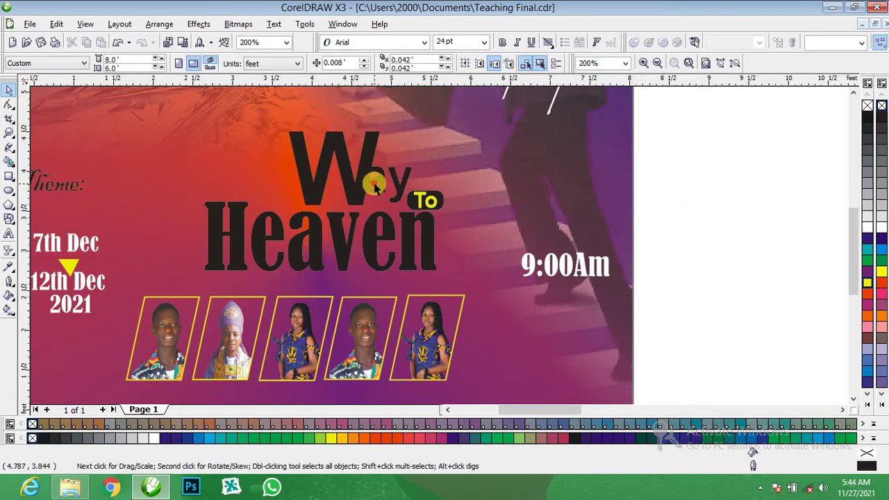
{"action": "left_click", "coordinate": [374, 184]}
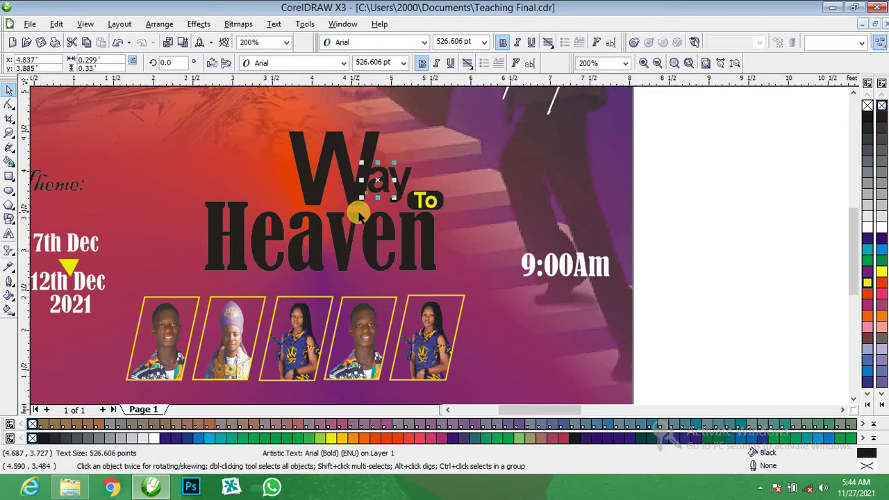
{"action": "left_click", "coordinate": [319, 170]}
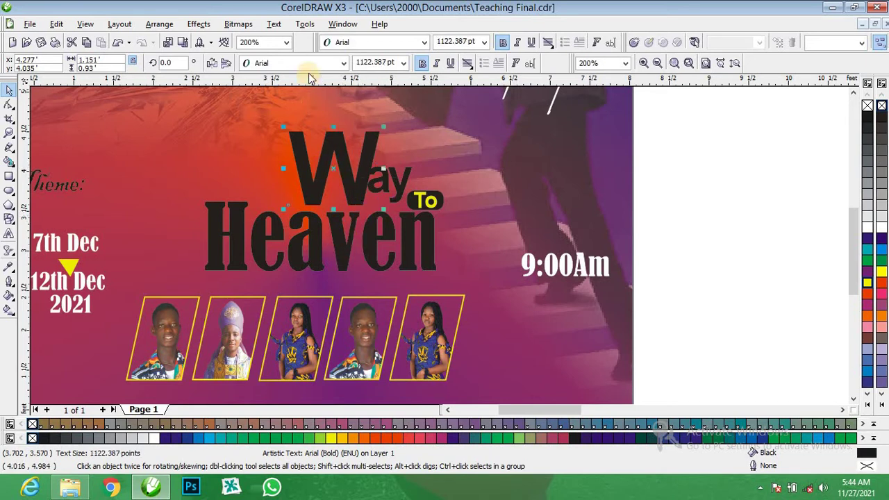
{"action": "left_click", "coordinate": [343, 63]}
{"action": "mouse_move", "coordinate": [339, 91]}
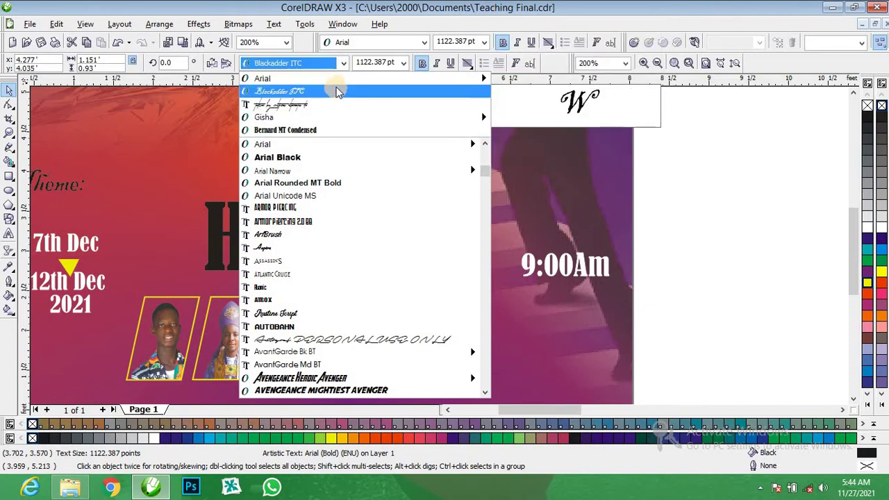
{"action": "left_click", "coordinate": [297, 63]}
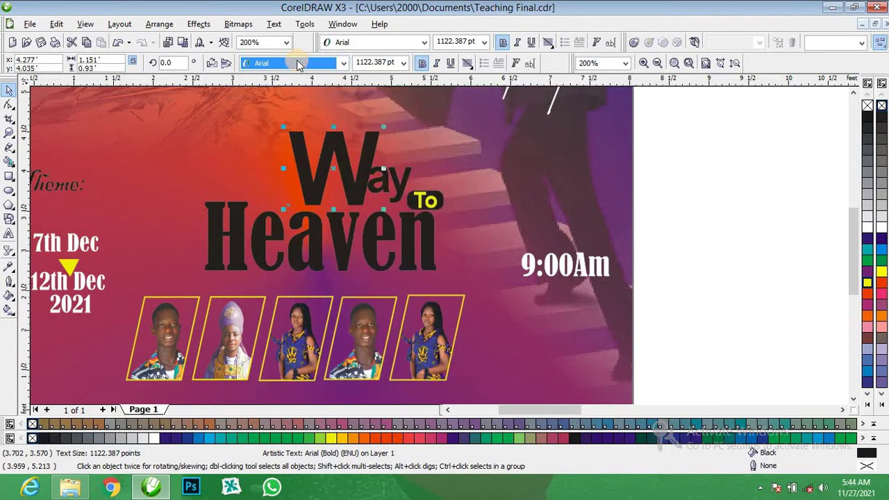
{"action": "type", "text": "COCOGOO"}
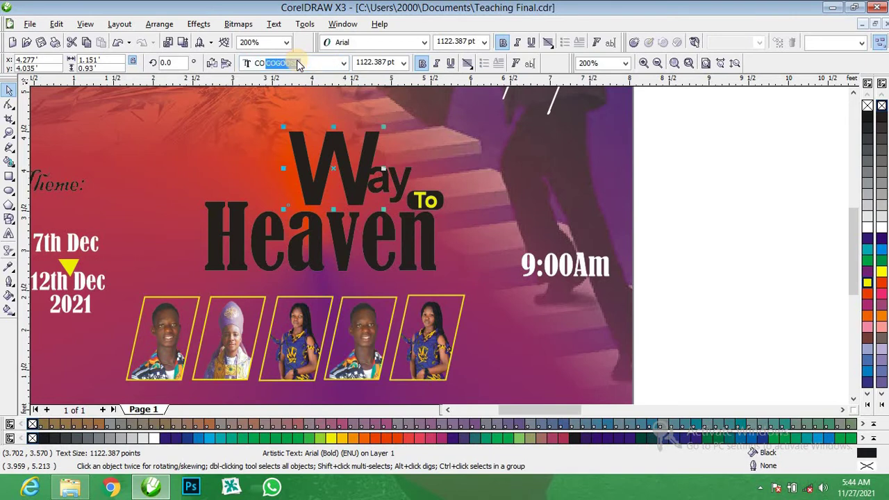
{"action": "key", "text": "Return"}
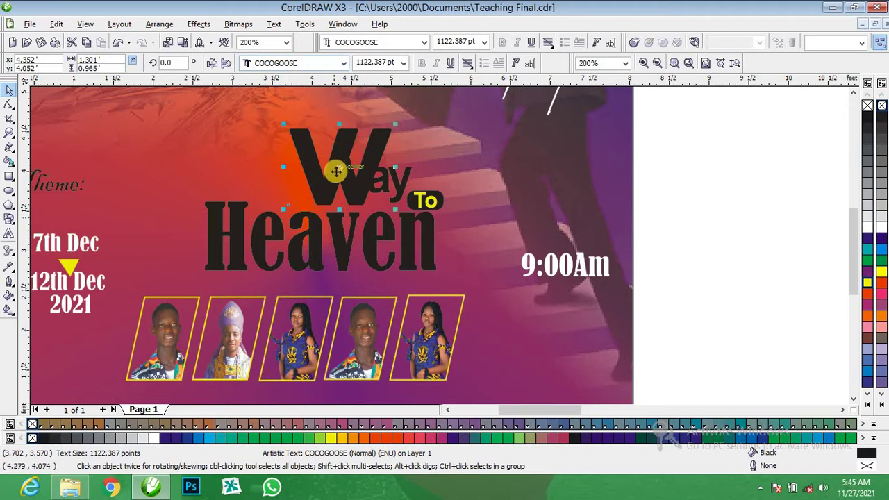
{"action": "left_click_drag", "start_coordinate": [338, 168], "coordinate": [324, 174]}
{"action": "left_click", "coordinate": [338, 259]}
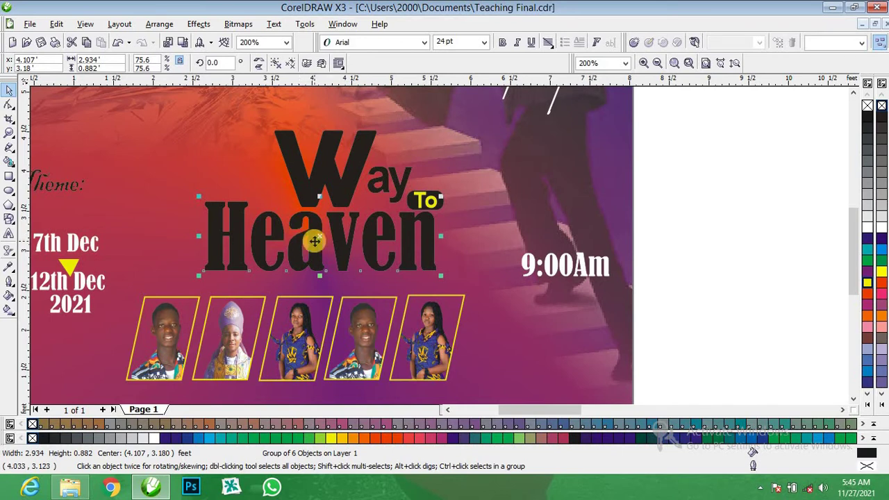
Check Heaven's font in the font list, keeping its bold serif font unchanged.
{"action": "key", "text": "Escape"}
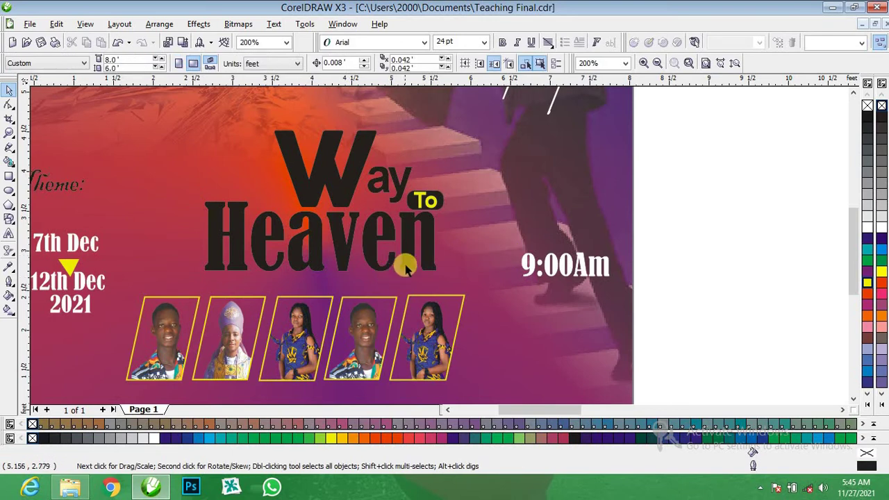
{"action": "left_click", "coordinate": [405, 259]}
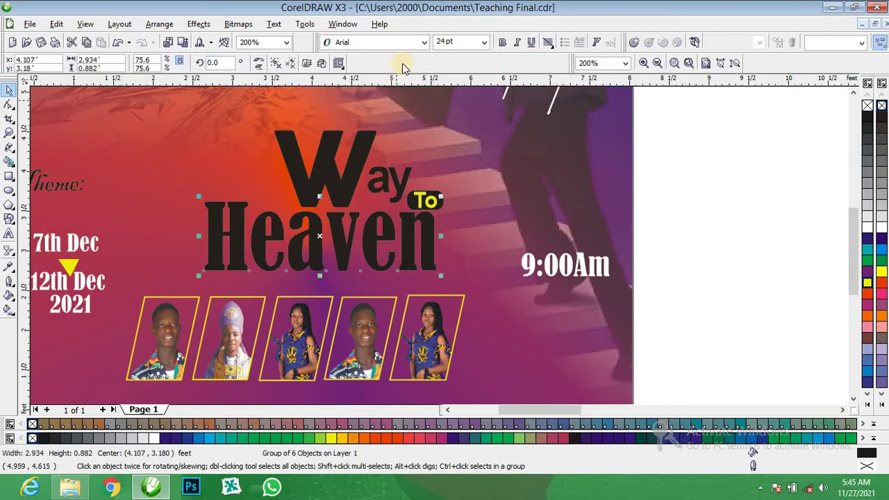
{"action": "left_click", "coordinate": [423, 43]}
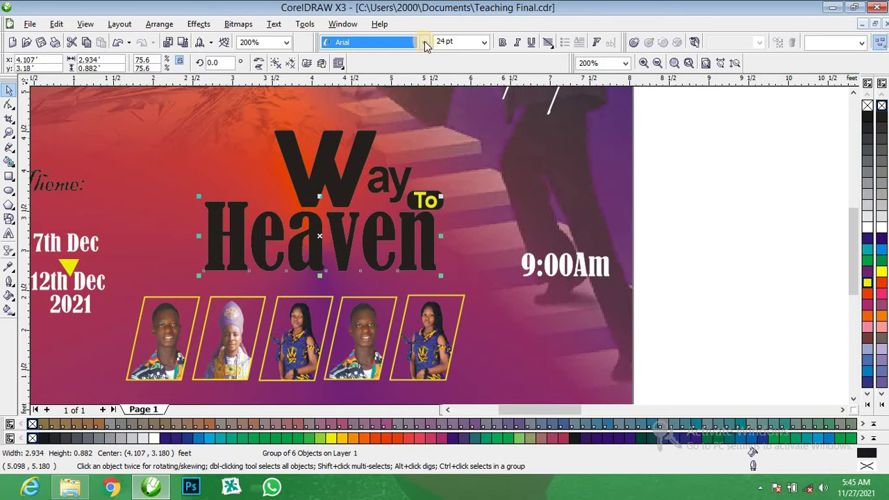
{"action": "left_click", "coordinate": [424, 43]}
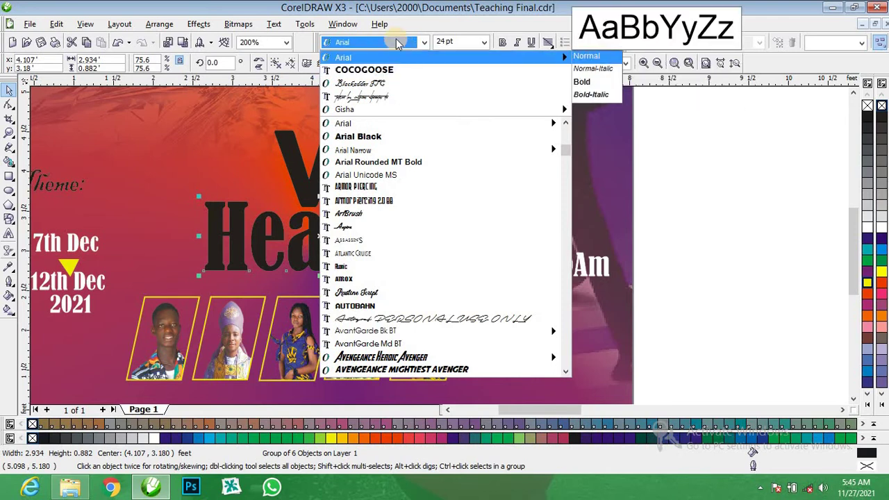
{"action": "left_click", "coordinate": [396, 40]}
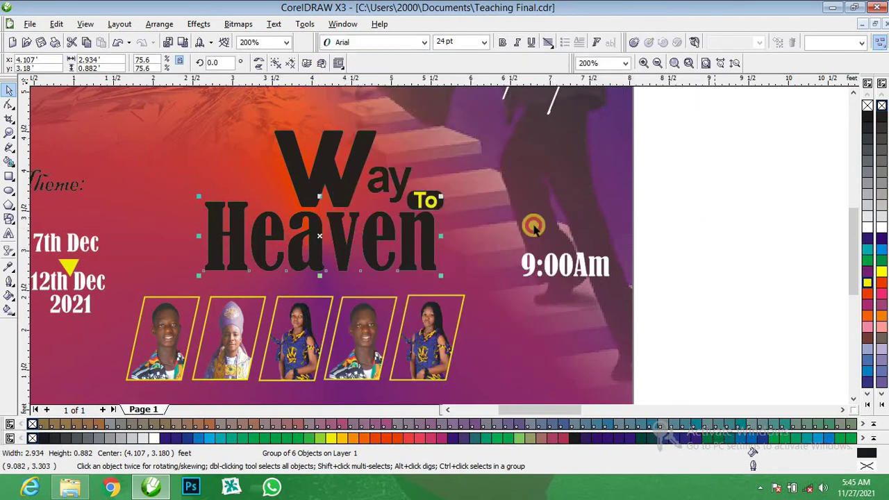
{"action": "left_click", "coordinate": [382, 261]}
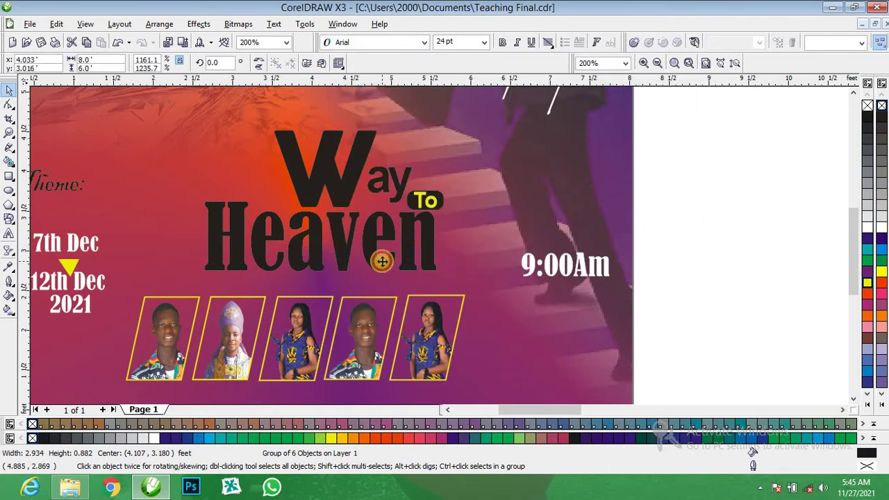
{"action": "left_click", "coordinate": [680, 245]}
{"action": "left_click", "coordinate": [411, 268]}
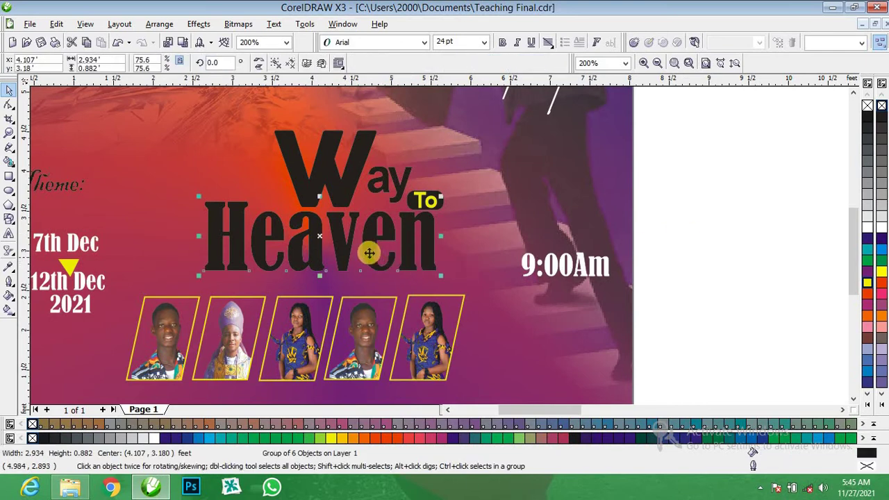
Move Heaven onto the pasteboard right of the page, then back onto the flyer.
{"action": "left_click_drag", "start_coordinate": [318, 237], "coordinate": [725, 208]}
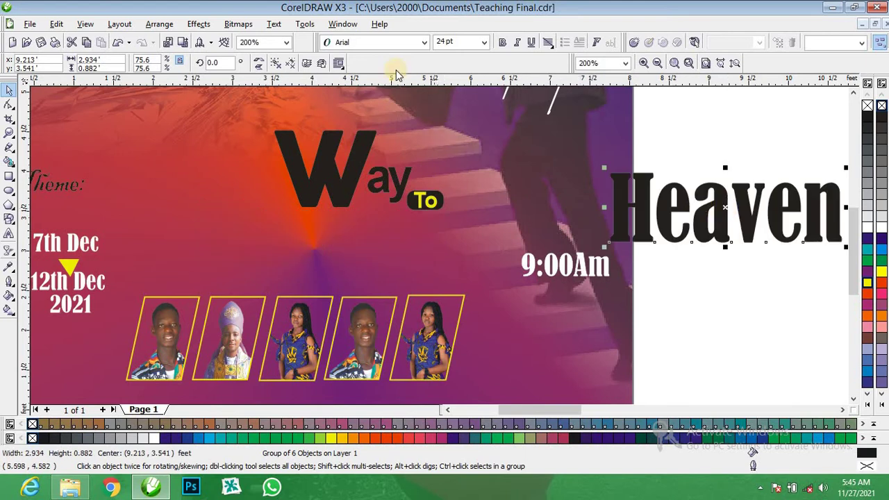
{"action": "left_click", "coordinate": [425, 43]}
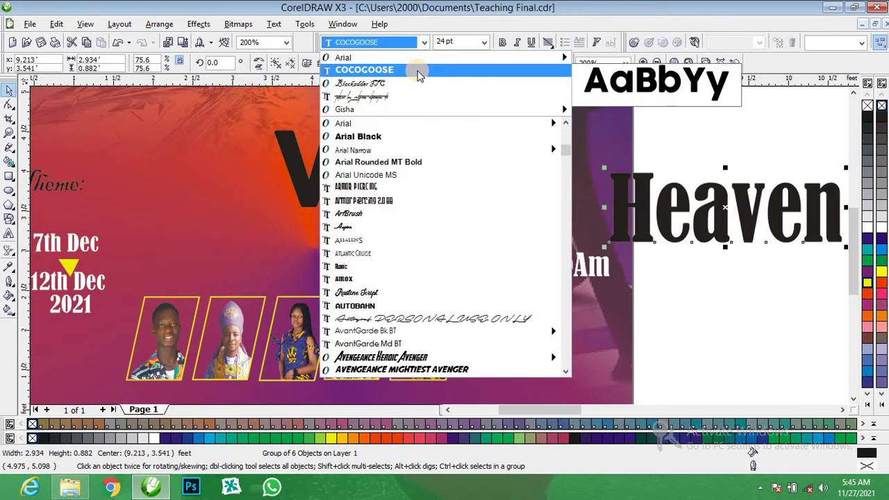
{"action": "left_click", "coordinate": [423, 43]}
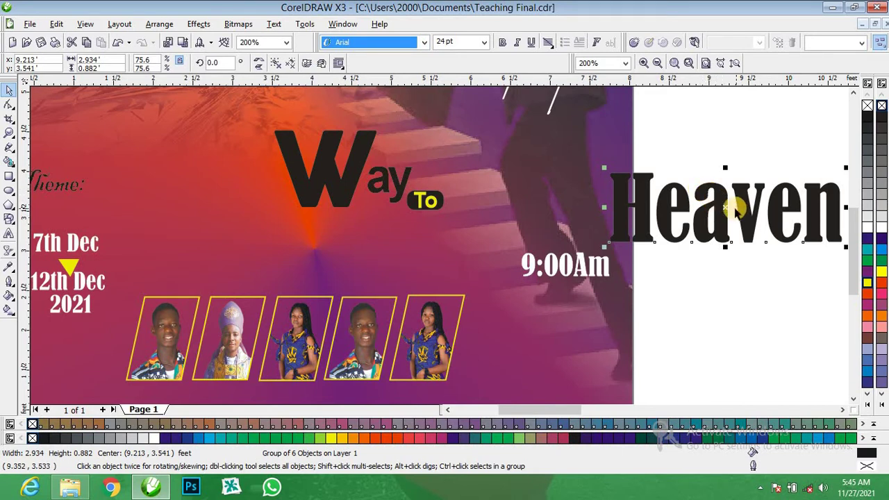
{"action": "left_click", "coordinate": [712, 203]}
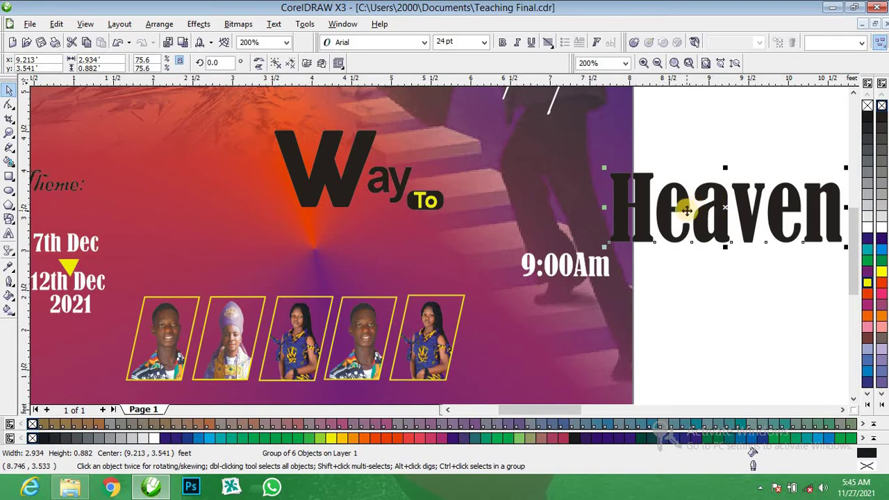
{"action": "left_click_drag", "start_coordinate": [686, 210], "coordinate": [438, 248]}
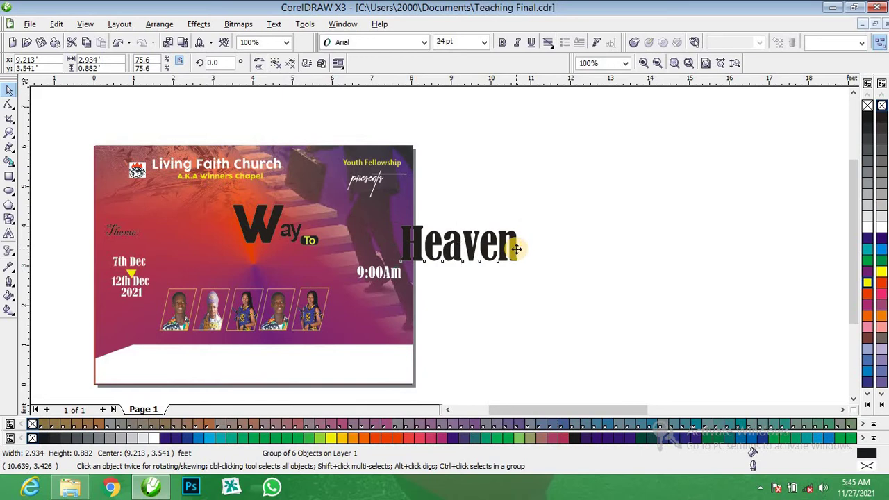
Delete the serif Heaven group and type a new Heaven in Arial.
{"action": "key", "text": "Delete"}
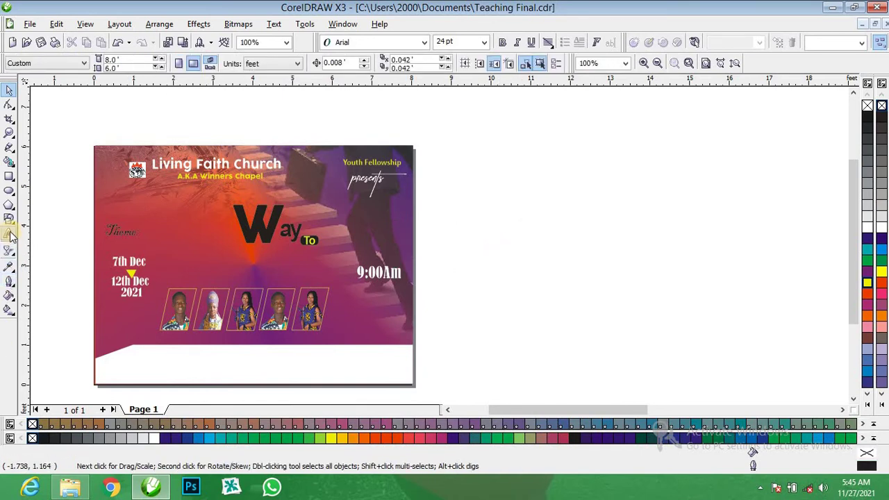
{"action": "left_click", "coordinate": [9, 234]}
{"action": "left_click", "coordinate": [509, 281]}
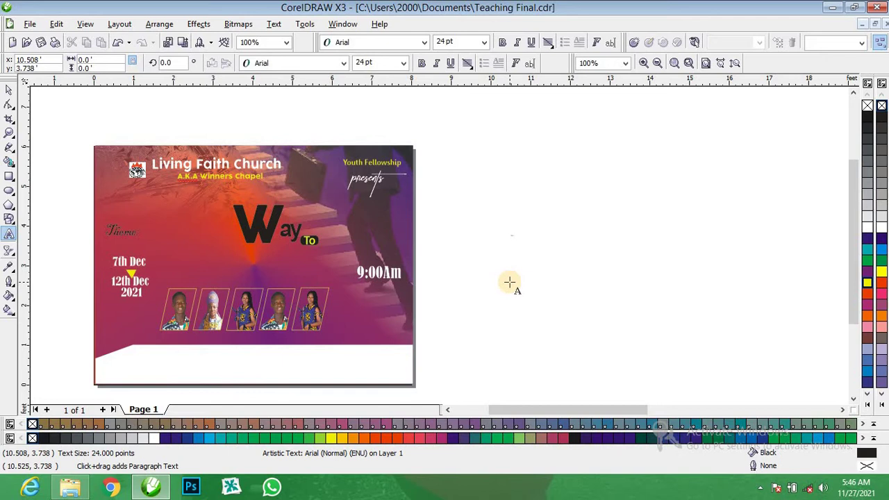
Move the Arial Heaven under 'Way To' and enlarge it with corner handles.
{"action": "left_click", "coordinate": [7, 91]}
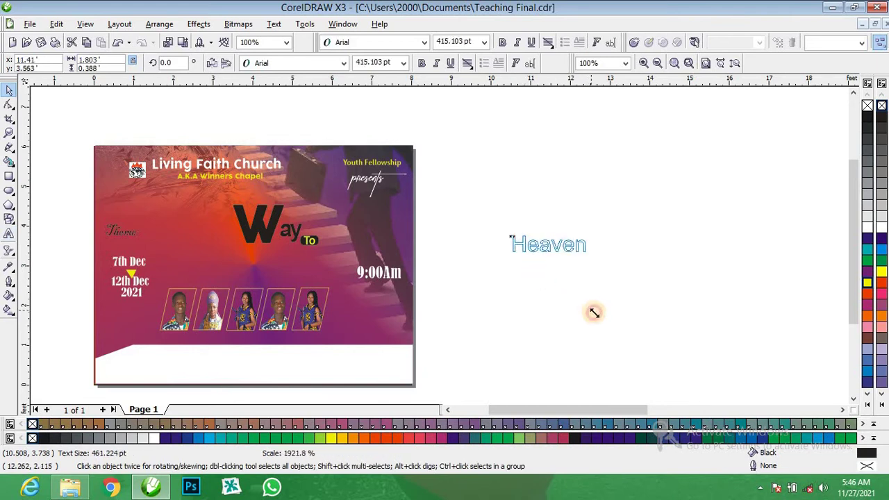
{"action": "left_click", "coordinate": [575, 248]}
{"action": "left_click_drag", "start_coordinate": [548, 243], "coordinate": [267, 261]}
{"action": "key", "text": "ctrl+v"}
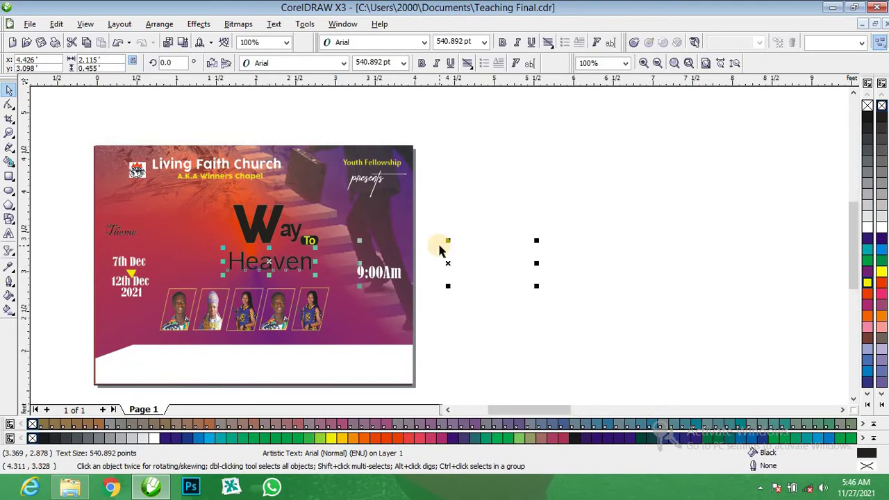
{"action": "scroll", "coordinate": [440, 250], "scroll_direction": "up", "scroll_amount": 2}
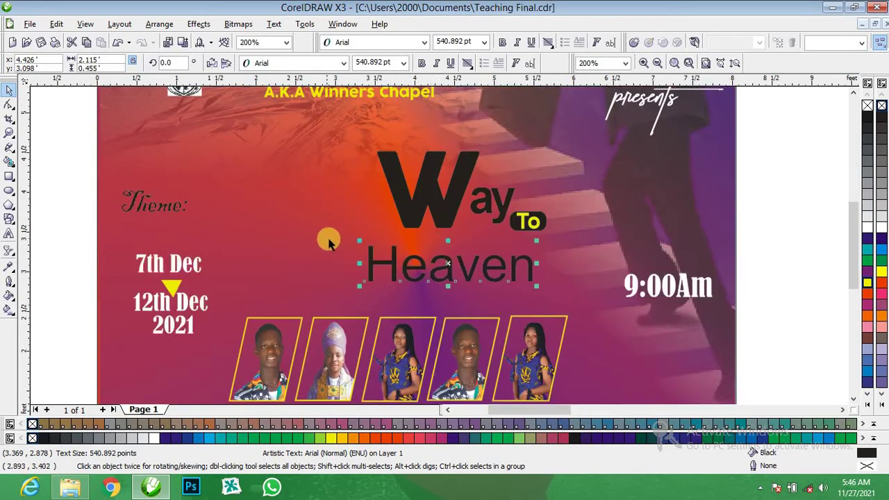
{"action": "mouse_move", "coordinate": [536, 286]}
{"action": "left_mouse_down"}
{"action": "mouse_move", "coordinate": [575, 326]}
{"action": "mouse_move", "coordinate": [508, 290]}
{"action": "mouse_move", "coordinate": [504, 278]}
{"action": "mouse_move", "coordinate": [452, 264]}
{"action": "left_mouse_up"}
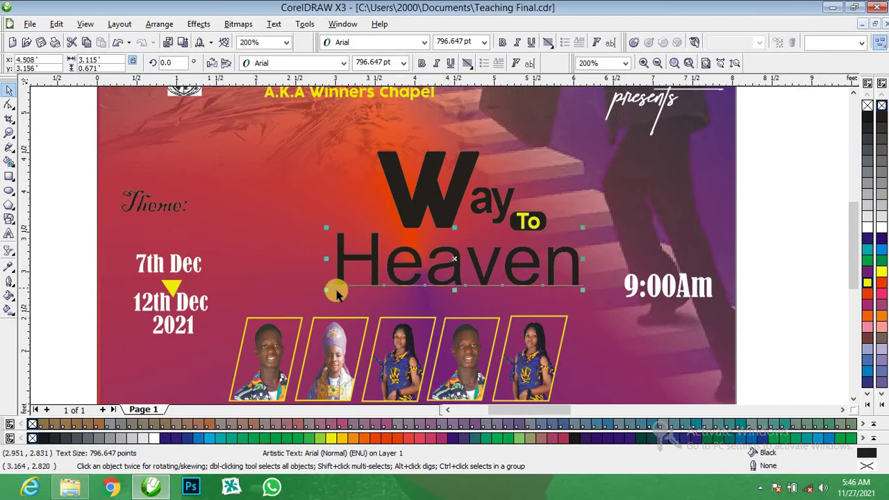
{"action": "left_click_drag", "start_coordinate": [324, 291], "coordinate": [131, 212]}
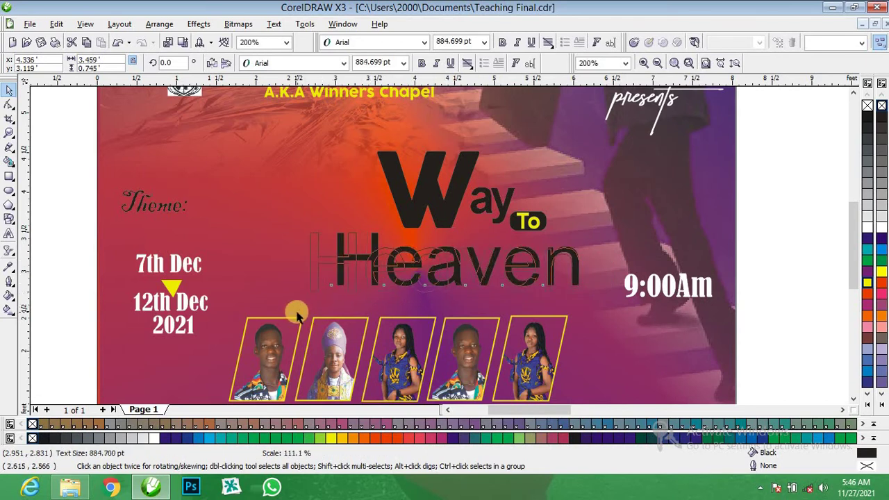
Set the Theme label in the Taken by Vultures Alternates script font.
{"action": "left_click_drag", "start_coordinate": [63, 167], "coordinate": [200, 236]}
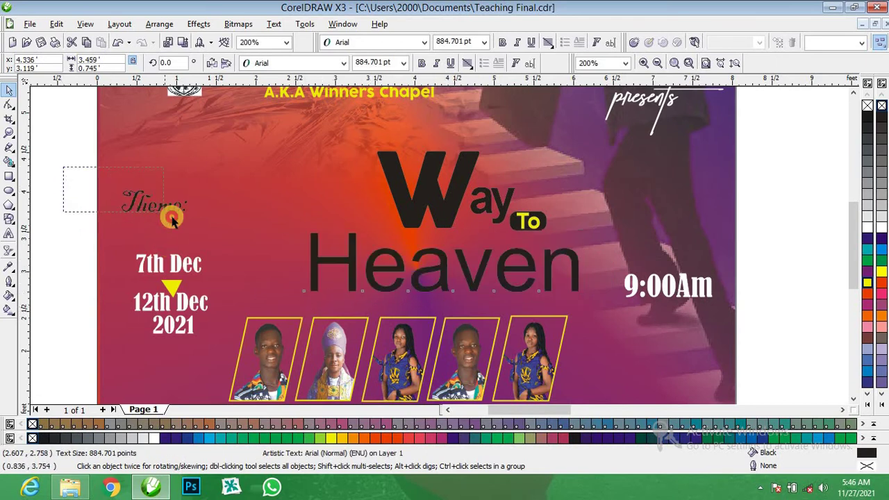
{"action": "mouse_move", "coordinate": [176, 205]}
{"action": "left_mouse_down"}
{"action": "mouse_move", "coordinate": [378, 204]}
{"action": "mouse_move", "coordinate": [346, 205]}
{"action": "left_mouse_up"}
{"action": "key", "text": "Escape"}
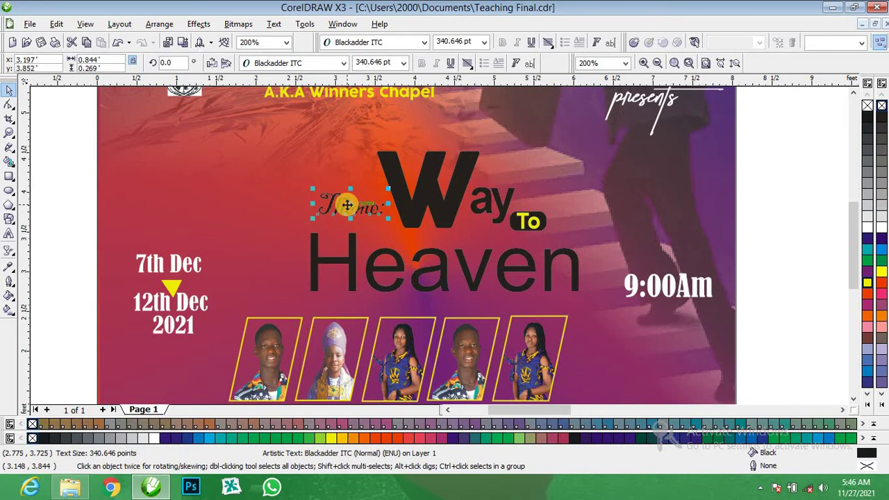
{"action": "left_click", "coordinate": [344, 63]}
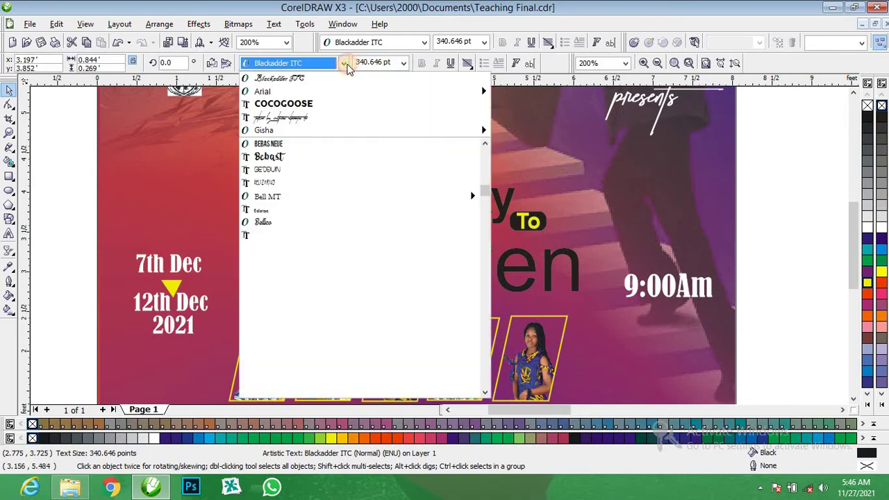
{"action": "left_click", "coordinate": [321, 124]}
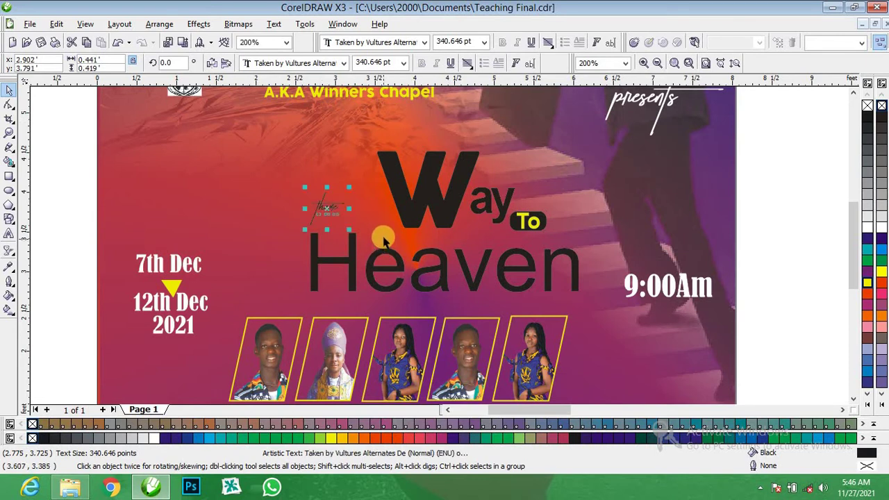
Enlarge the Theme label, colour it yellow and place it beside Way.
{"action": "left_click_drag", "start_coordinate": [348, 229], "coordinate": [380, 259]}
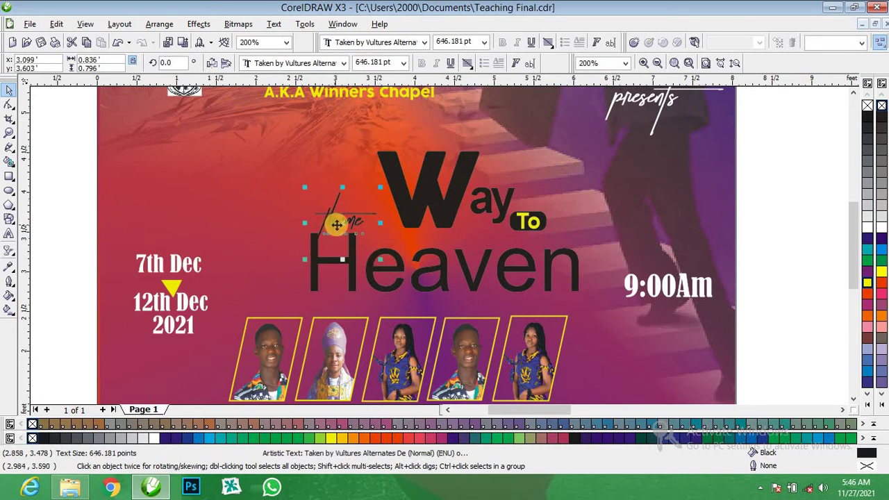
{"action": "left_click_drag", "start_coordinate": [330, 219], "coordinate": [349, 210]}
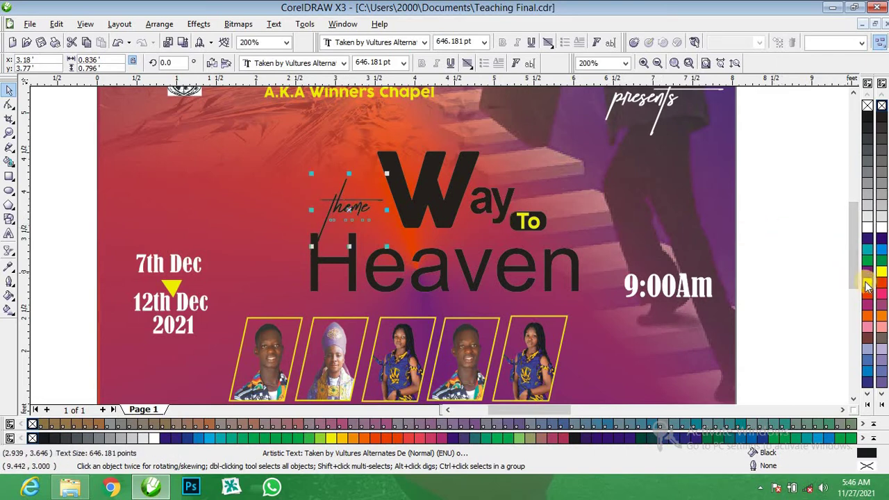
{"action": "left_click", "coordinate": [387, 221]}
{"action": "left_click_drag", "start_coordinate": [386, 219], "coordinate": [439, 246]}
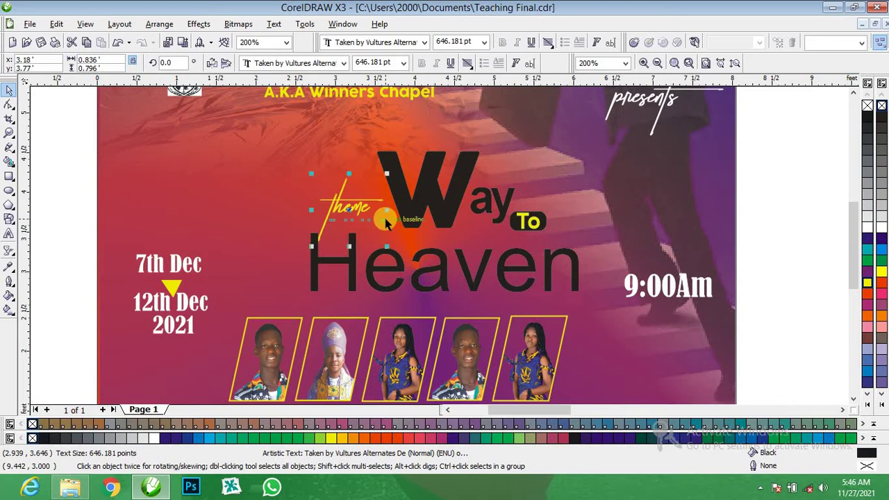
{"action": "key", "text": "F3"}
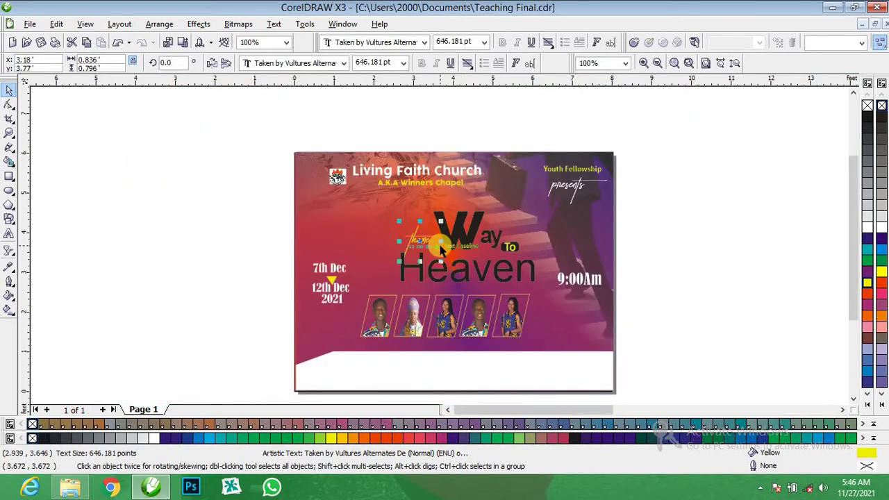
Colour Heaven yellow, enlarge it slightly and shift it right.
{"action": "left_click", "coordinate": [641, 299]}
{"action": "left_click", "coordinate": [526, 276]}
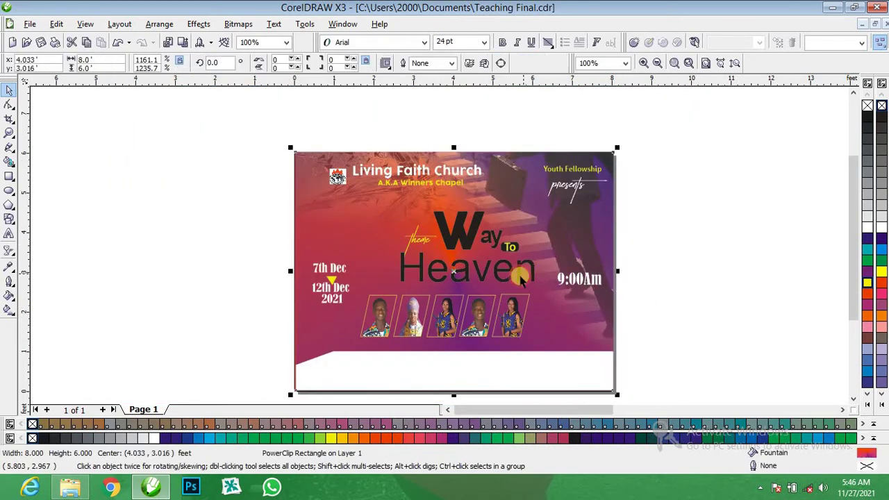
{"action": "left_click", "coordinate": [867, 282]}
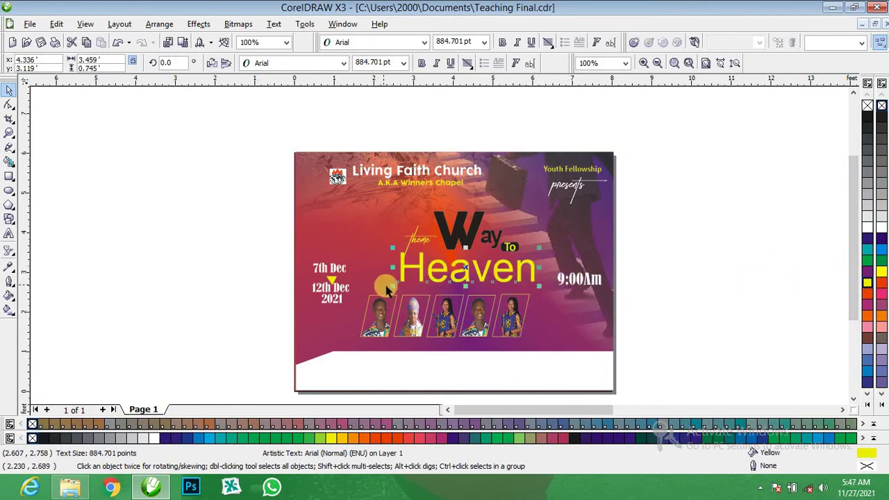
{"action": "left_click_drag", "start_coordinate": [392, 284], "coordinate": [377, 288]}
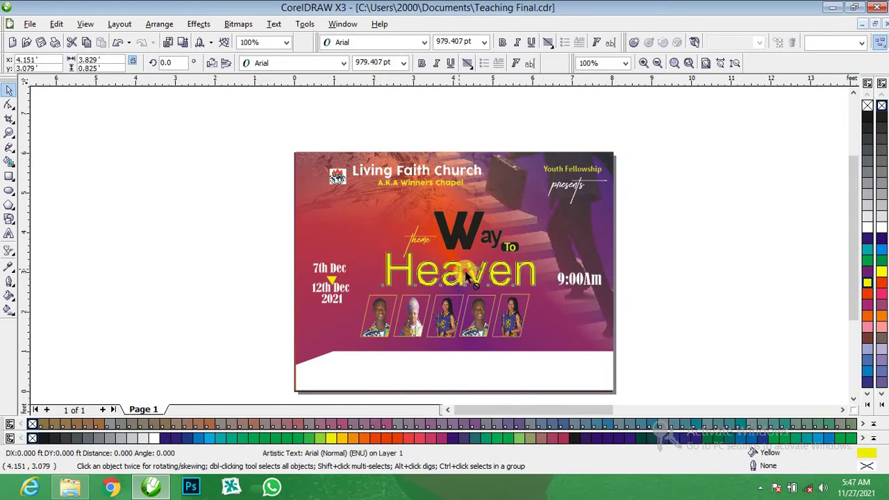
{"action": "left_click_drag", "start_coordinate": [455, 271], "coordinate": [466, 273]}
{"action": "left_click_drag", "start_coordinate": [416, 189], "coordinate": [418, 189]}
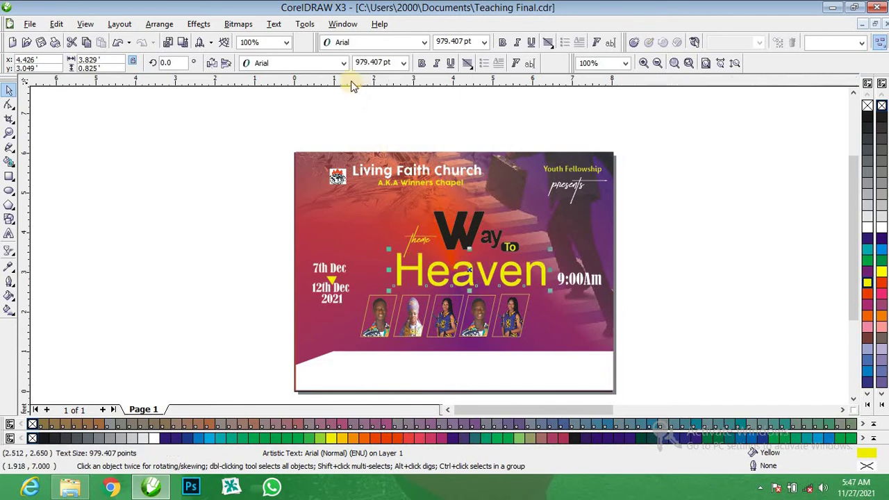
Set Heaven in ArtBrush and enlarge it to fill the space under Way To.
{"action": "left_click", "coordinate": [343, 63]}
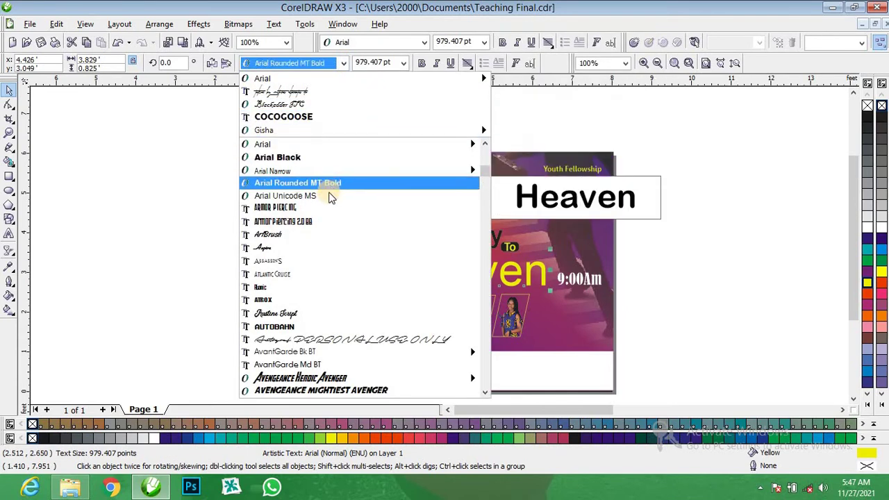
{"action": "left_click", "coordinate": [317, 237]}
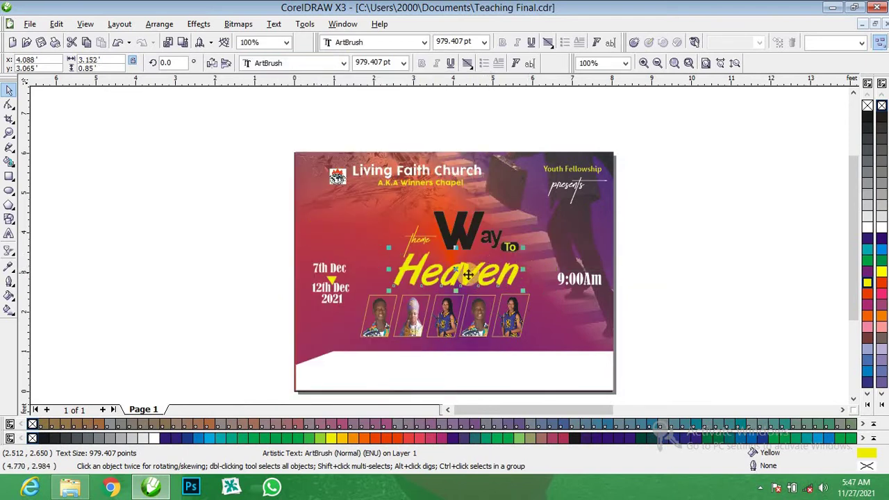
{"action": "left_click_drag", "start_coordinate": [456, 270], "coordinate": [468, 272]}
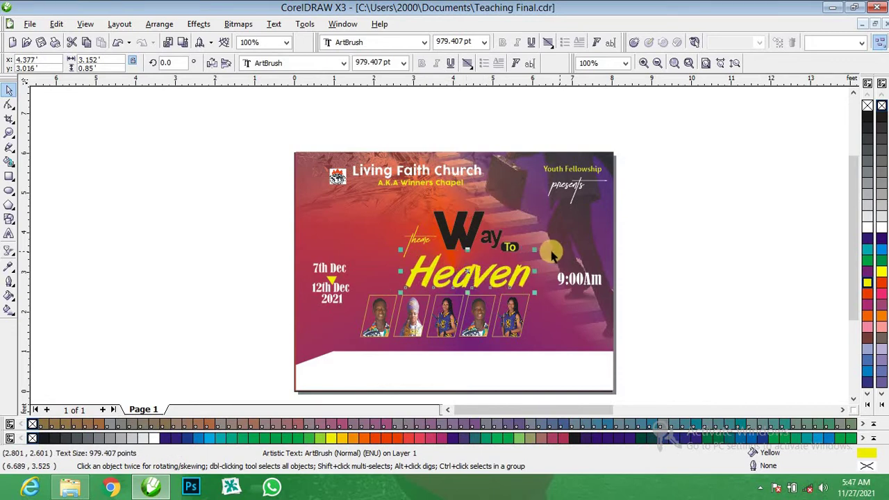
{"action": "left_click_drag", "start_coordinate": [533, 250], "coordinate": [548, 241]}
Make the big W white and try yellow on the 'ay' letters.
{"action": "left_click", "coordinate": [464, 239]}
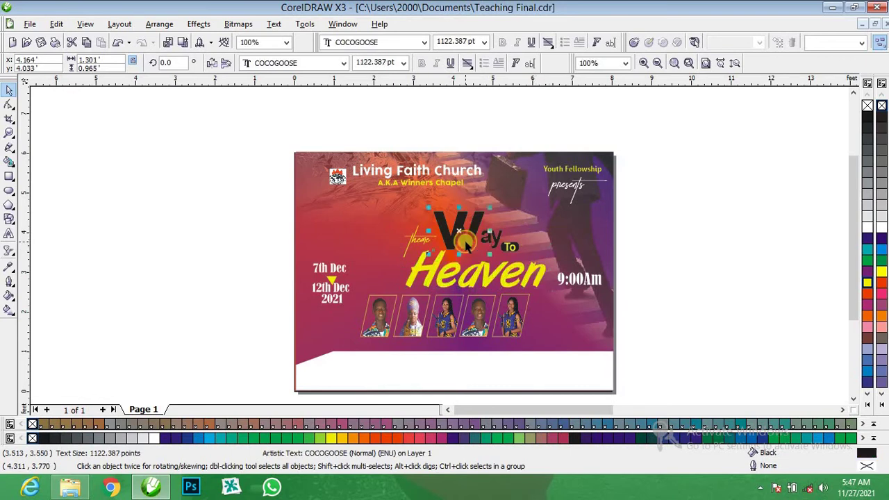
{"action": "left_click", "coordinate": [866, 227]}
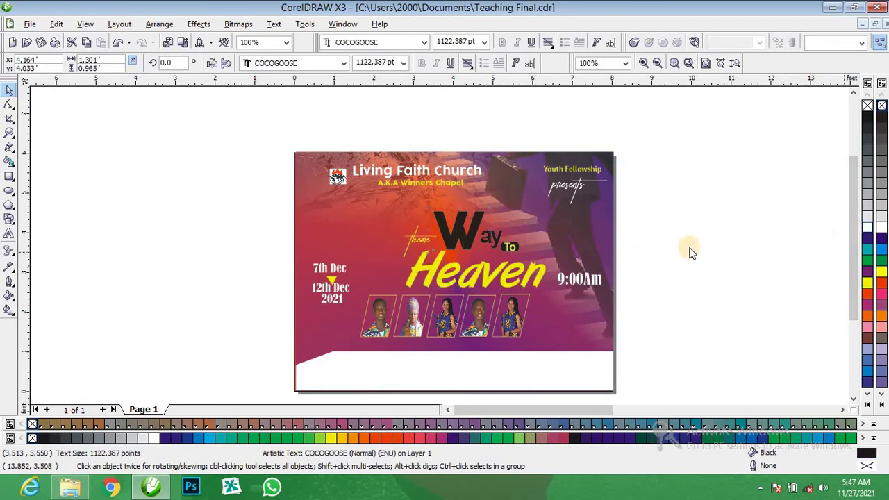
{"action": "left_click", "coordinate": [654, 252]}
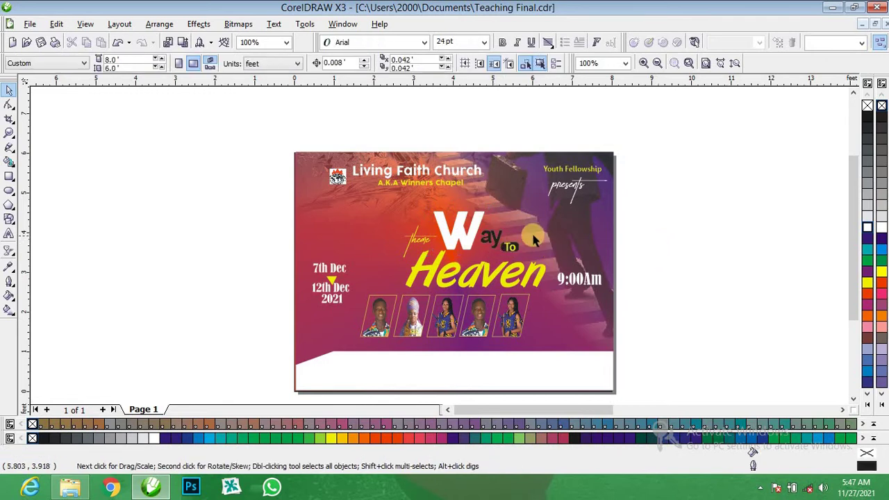
{"action": "left_click", "coordinate": [490, 238]}
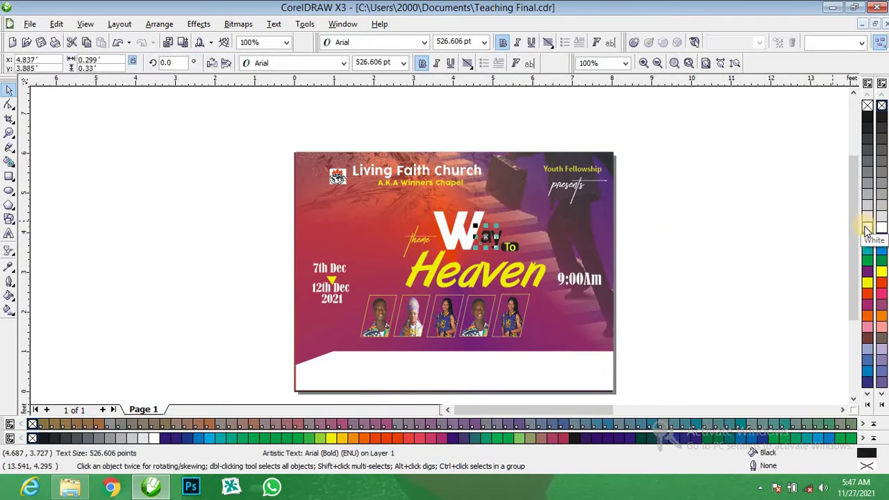
{"action": "left_click", "coordinate": [866, 282]}
{"action": "left_click", "coordinate": [668, 232]}
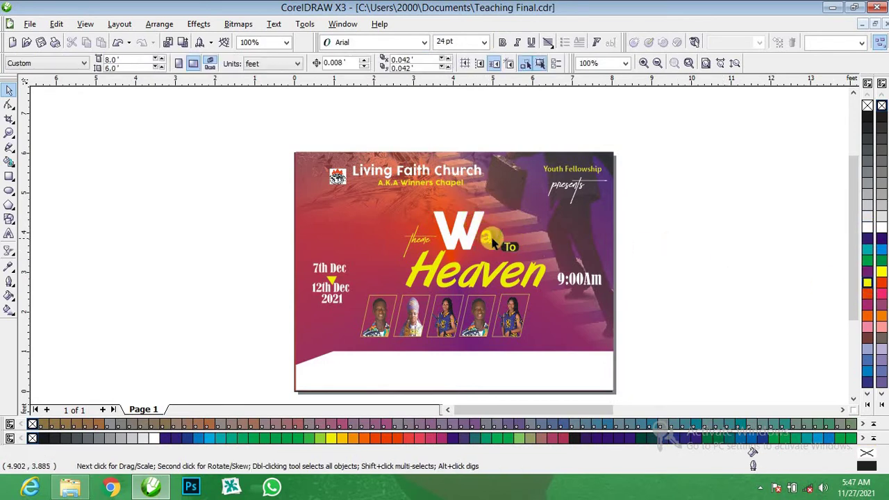
Turn the 'ay' letters white so they match the big W.
{"action": "left_click", "coordinate": [493, 239]}
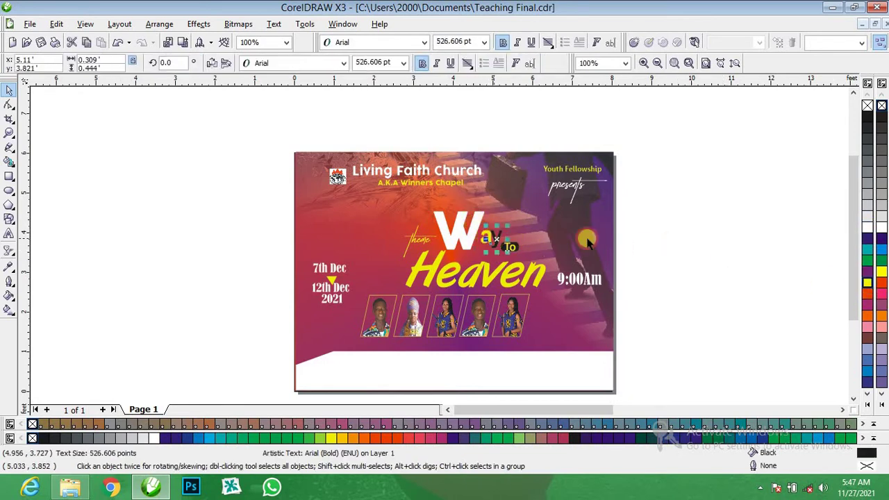
{"action": "left_click", "coordinate": [866, 227]}
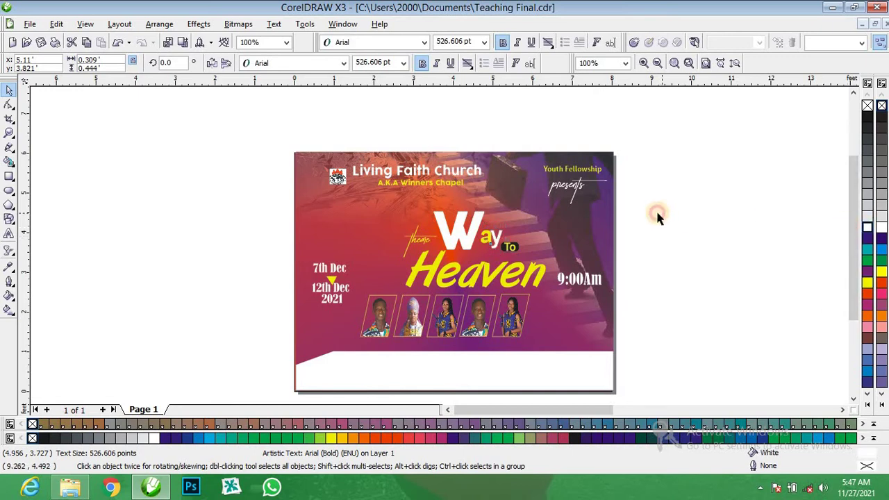
{"action": "left_click", "coordinate": [608, 226]}
{"action": "left_click", "coordinate": [490, 238]}
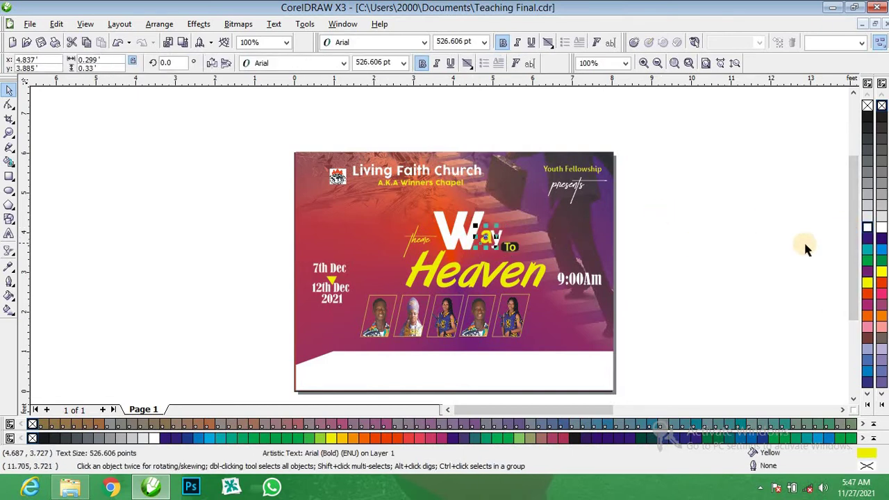
{"action": "left_click", "coordinate": [867, 227]}
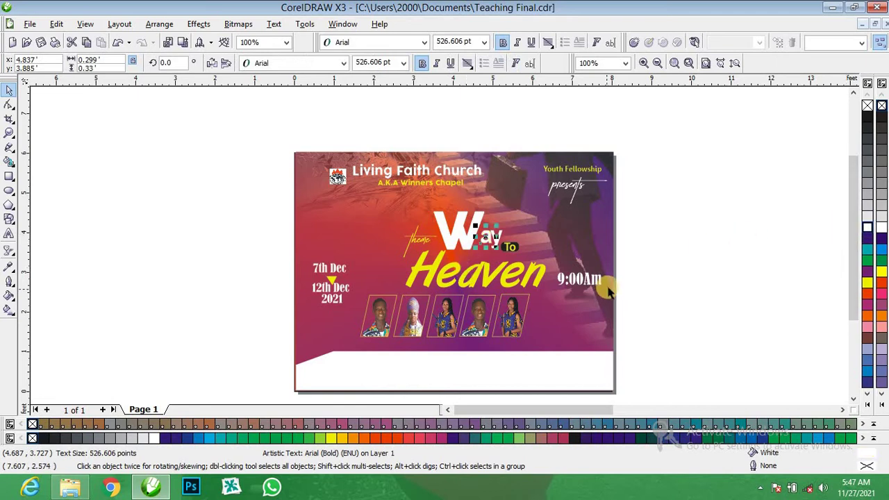
{"action": "left_click", "coordinate": [668, 278]}
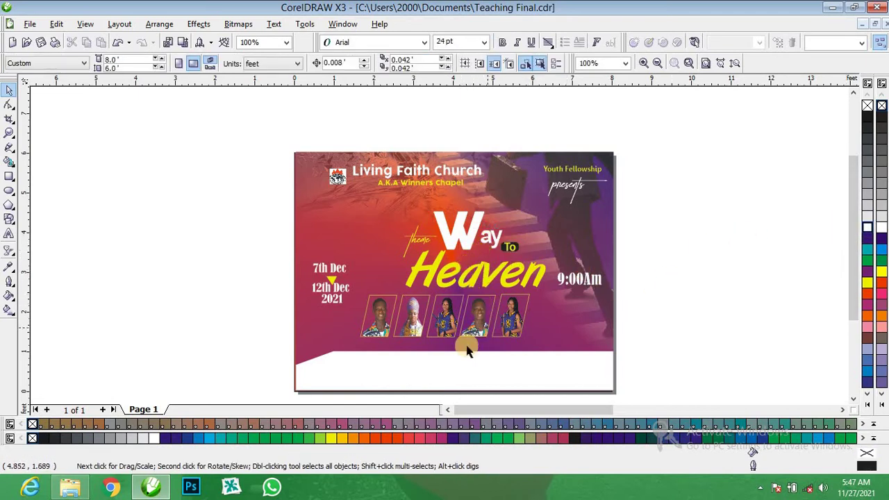
{"action": "scroll", "coordinate": [442, 250], "scroll_direction": "up", "scroll_amount": 1}
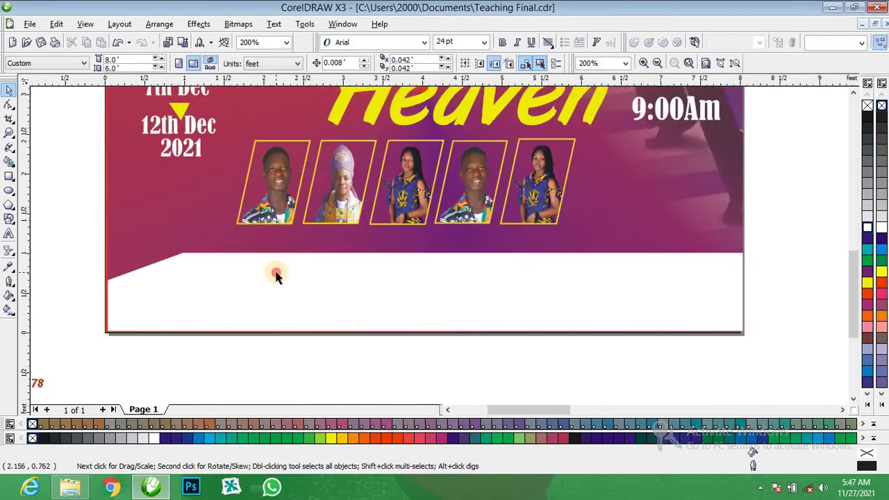
Enter the background PowerClip contents, select the white band, then finish editing.
{"action": "left_click", "coordinate": [275, 273]}
{"action": "right_click", "coordinate": [276, 271]}
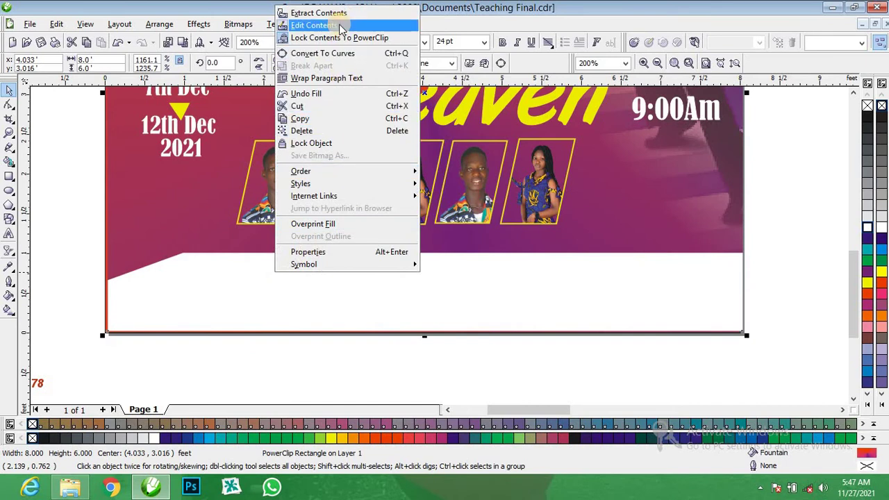
{"action": "left_click", "coordinate": [337, 25]}
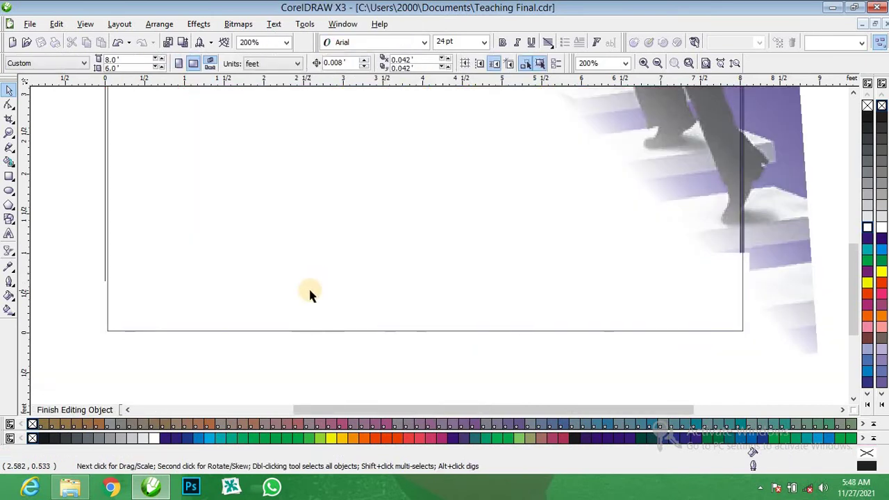
{"action": "left_click_drag", "start_coordinate": [311, 288], "coordinate": [313, 276]}
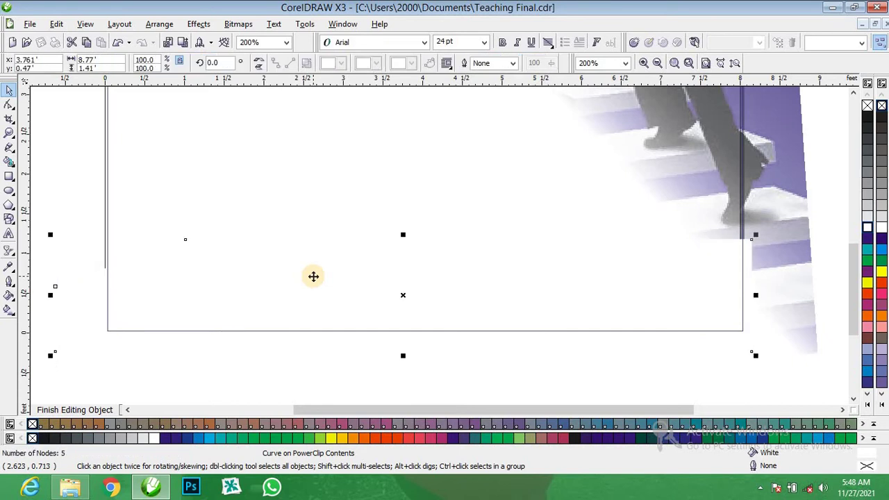
{"action": "left_click", "coordinate": [105, 410]}
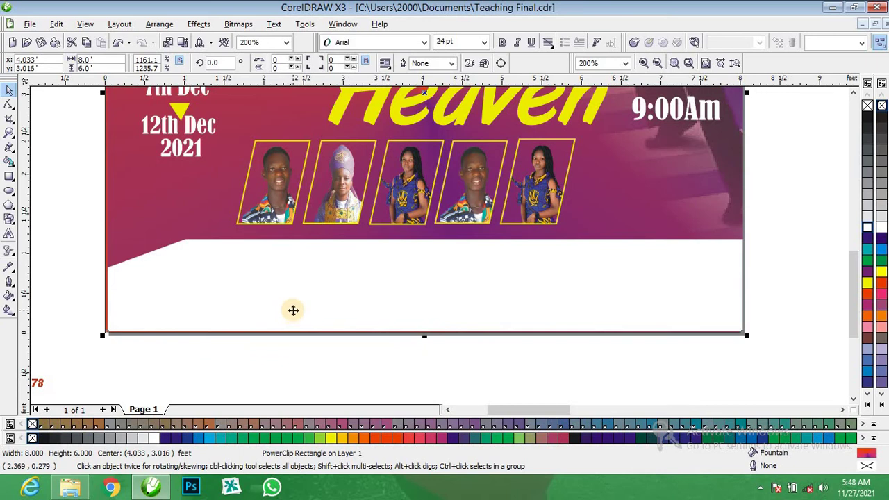
Nudge the flyer background with the arrow keys to realign it.
{"action": "key", "text": "Left"}
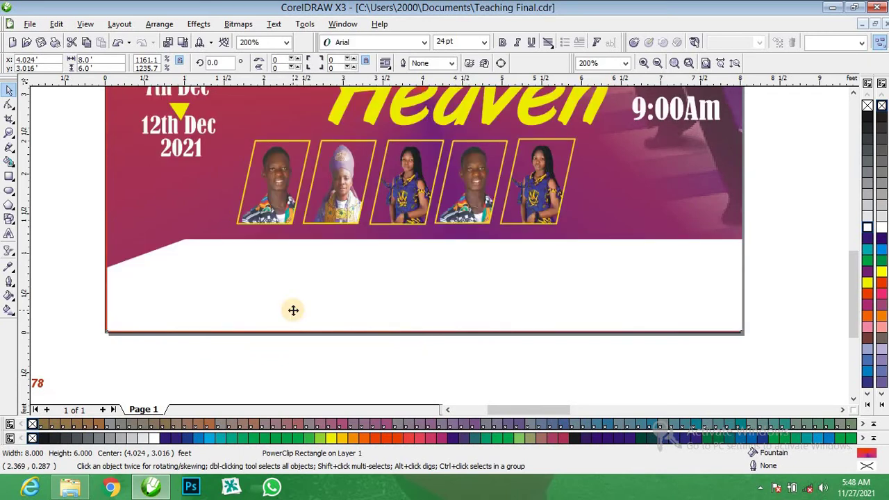
{"action": "key", "text": "Left"}
{"action": "key", "text": "Left"}
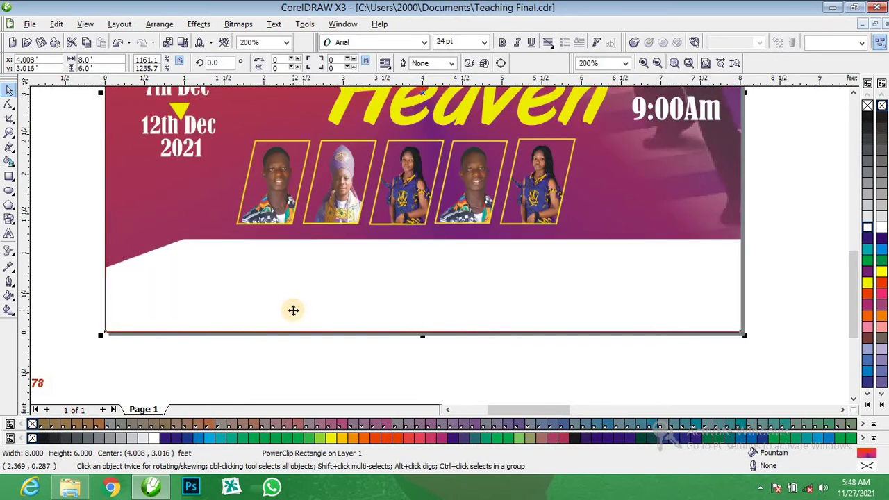
{"action": "key", "text": "Left"}
{"action": "key", "text": "Up"}
{"action": "key", "text": "Left"}
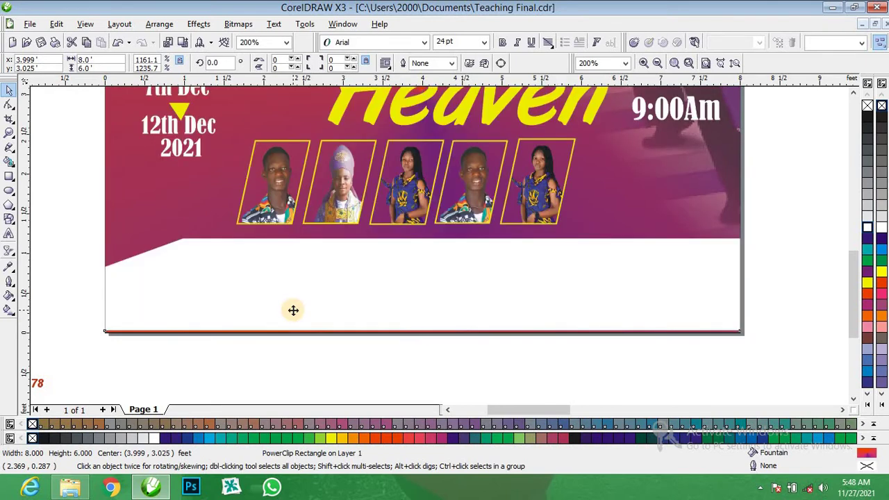
{"action": "key", "text": "Down"}
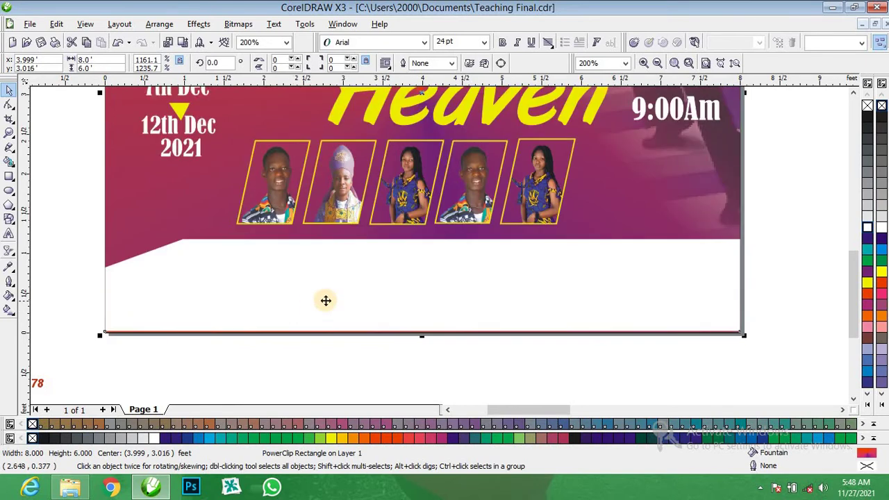
Shorten the white band from its bottom edge inside the PowerClip, exposing a purple strip.
{"action": "right_click", "coordinate": [326, 300]}
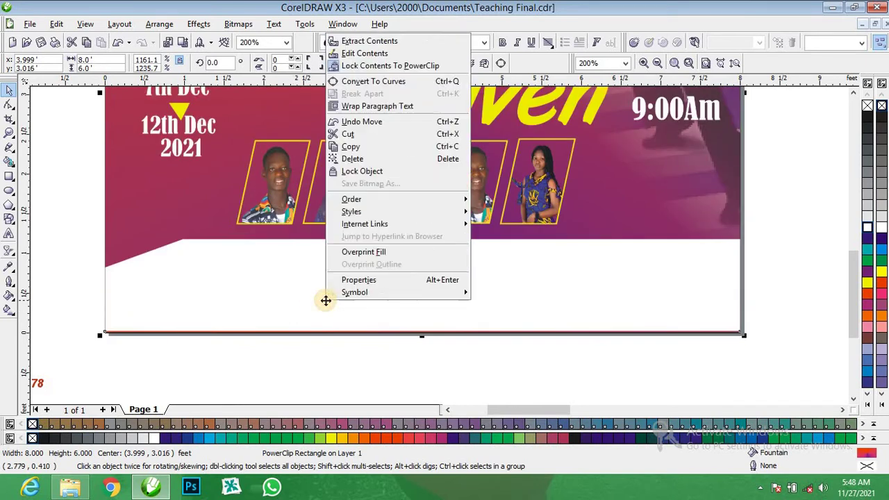
{"action": "left_click", "coordinate": [389, 53]}
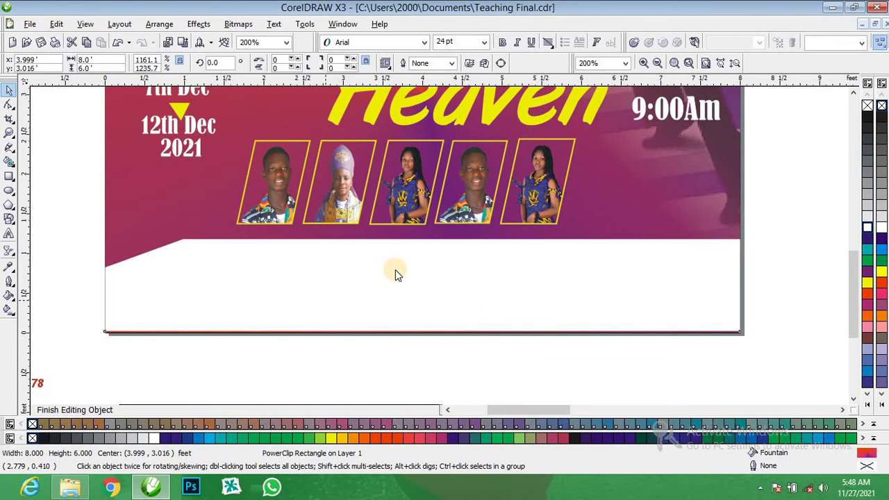
{"action": "left_click", "coordinate": [402, 348]}
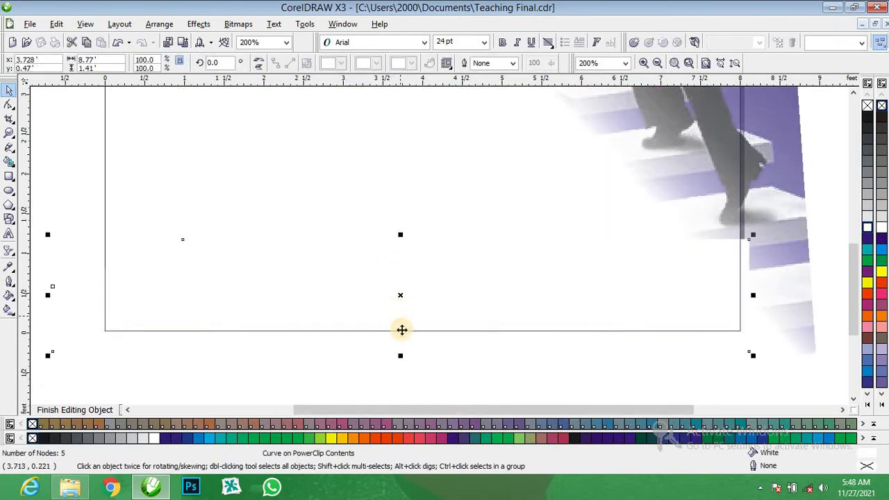
{"action": "left_click_drag", "start_coordinate": [400, 355], "coordinate": [402, 313]}
{"action": "left_click", "coordinate": [93, 409]}
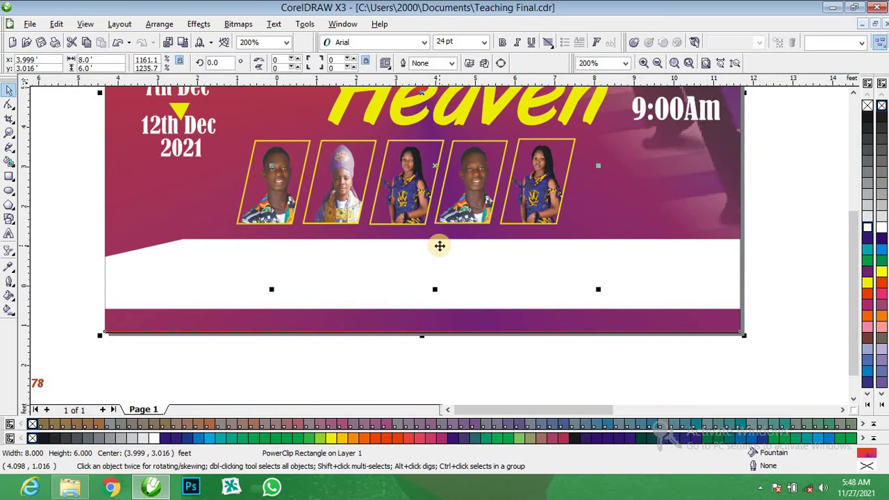
{"action": "scroll", "coordinate": [440, 245], "scroll_direction": "down", "scroll_amount": 1}
{"action": "left_click_drag", "start_coordinate": [854, 338], "coordinate": [851, 302]}
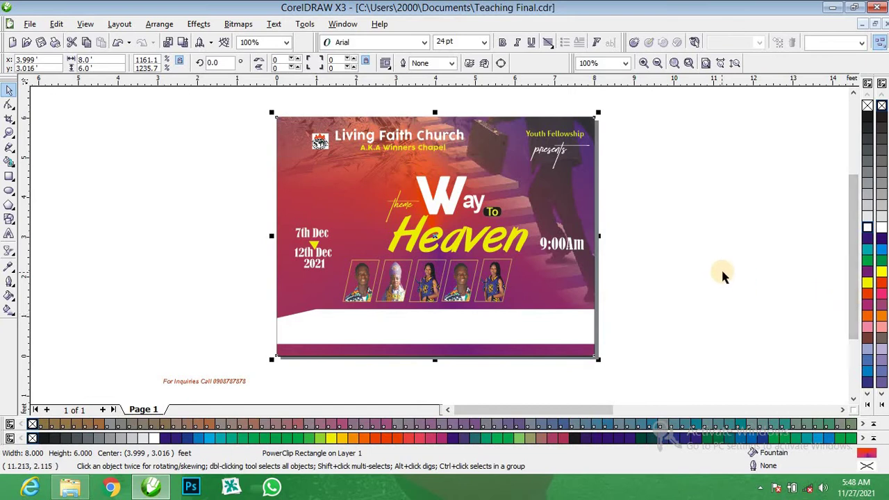
{"action": "left_click", "coordinate": [635, 292]}
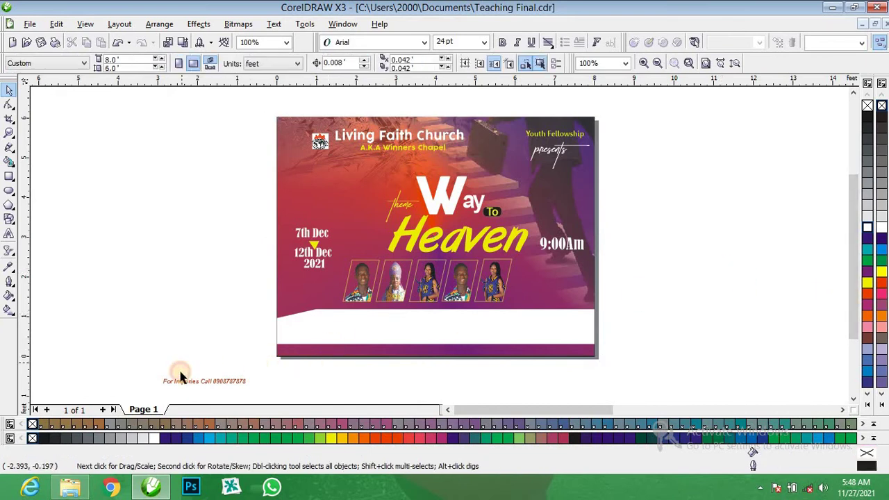
{"action": "scroll", "coordinate": [286, 399], "scroll_direction": "down", "scroll_amount": 1}
{"action": "scroll", "coordinate": [285, 400], "scroll_direction": "down", "scroll_amount": 1}
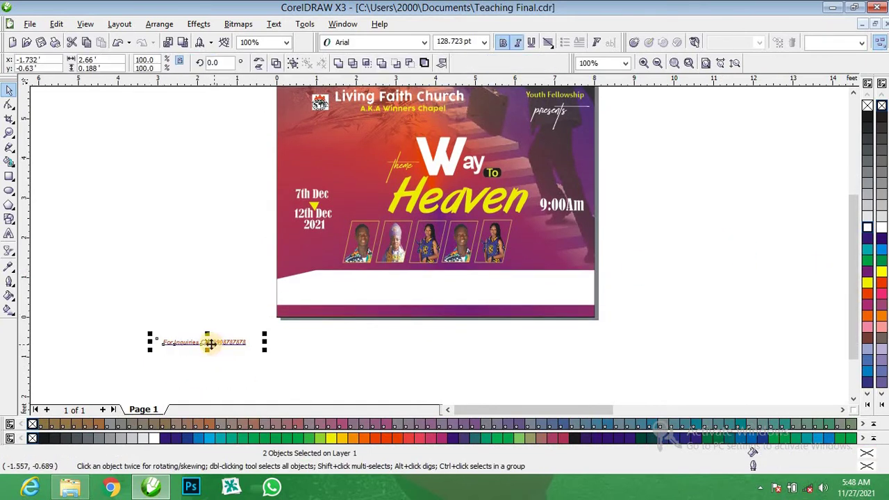
{"action": "left_click_drag", "start_coordinate": [206, 345], "coordinate": [440, 311]}
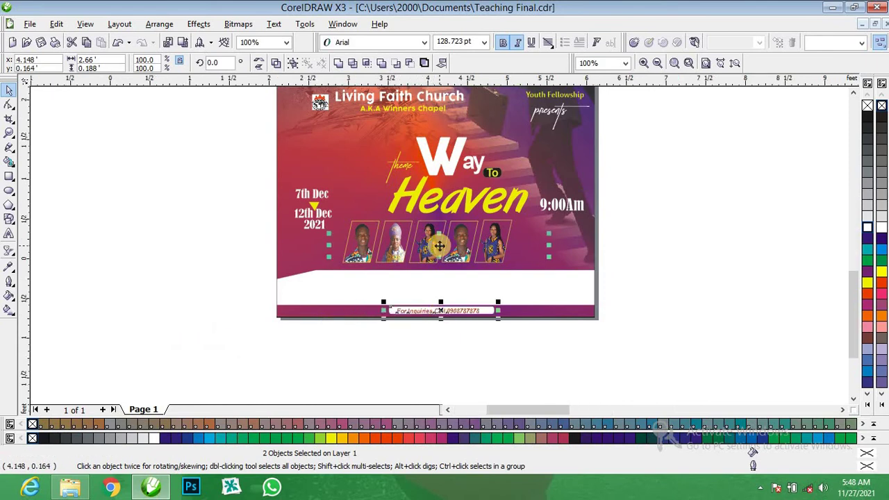
{"action": "scroll", "coordinate": [440, 245], "scroll_direction": "up", "scroll_amount": 2}
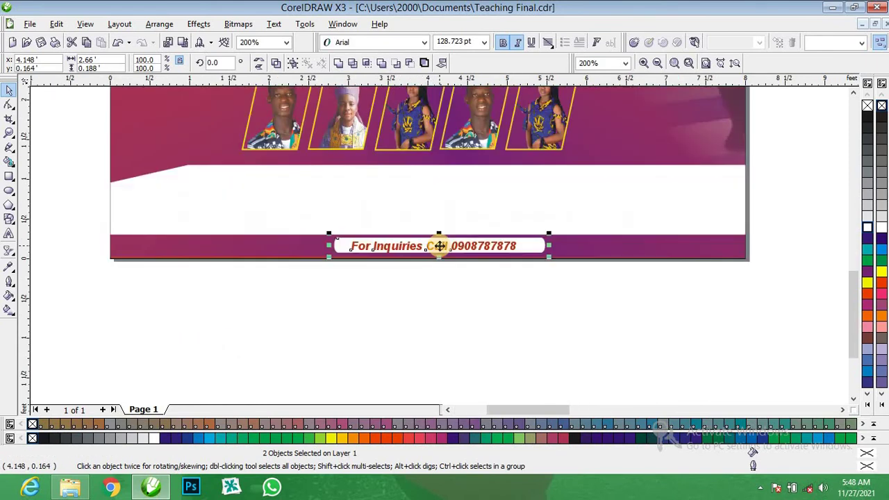
{"action": "left_click_drag", "start_coordinate": [439, 245], "coordinate": [490, 251]}
Shrink the inquiries line and its white box and centre it on the strip.
{"action": "scroll", "coordinate": [490, 251], "scroll_direction": "up", "scroll_amount": 2}
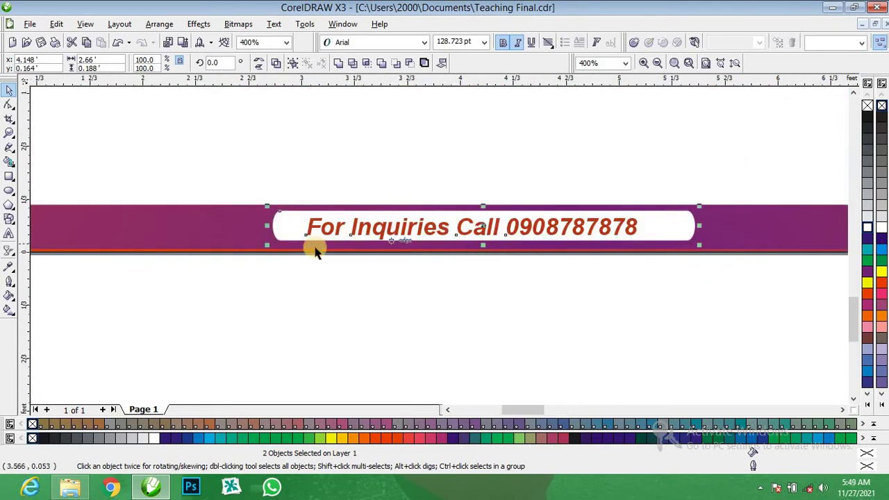
{"action": "left_click_drag", "start_coordinate": [266, 243], "coordinate": [410, 234]}
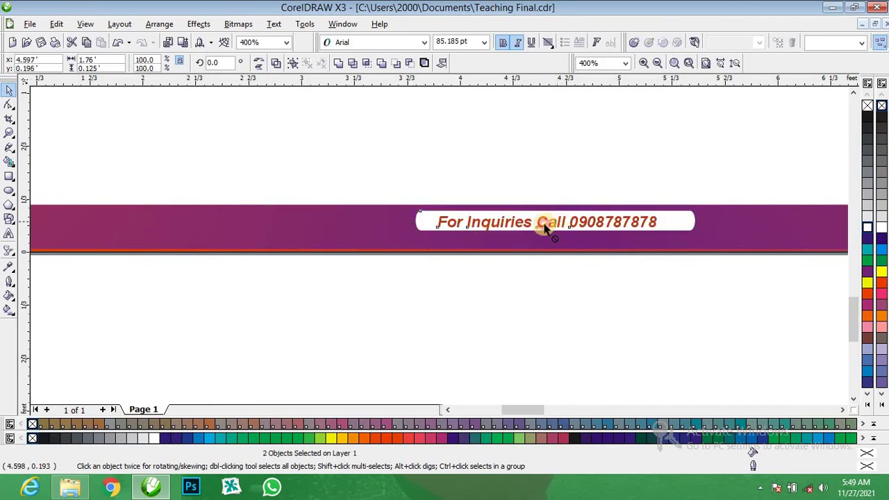
{"action": "left_click_drag", "start_coordinate": [546, 224], "coordinate": [516, 224]}
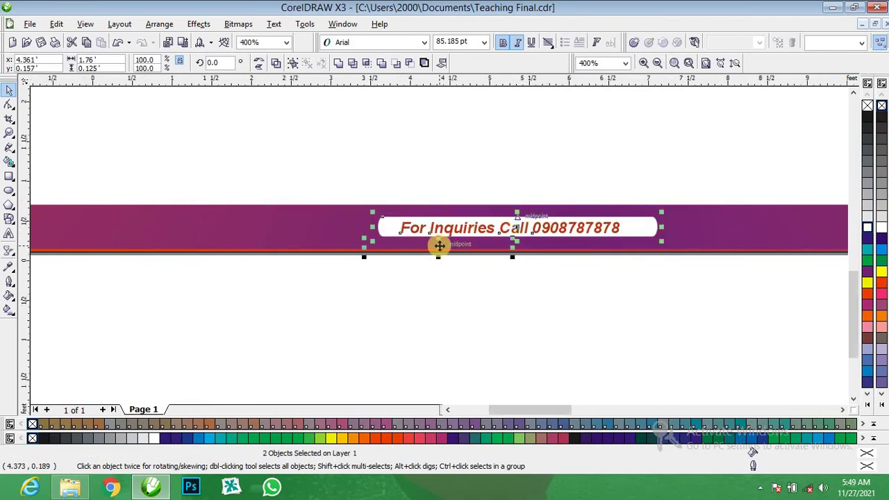
{"action": "scroll", "coordinate": [439, 245], "scroll_direction": "down", "scroll_amount": 1}
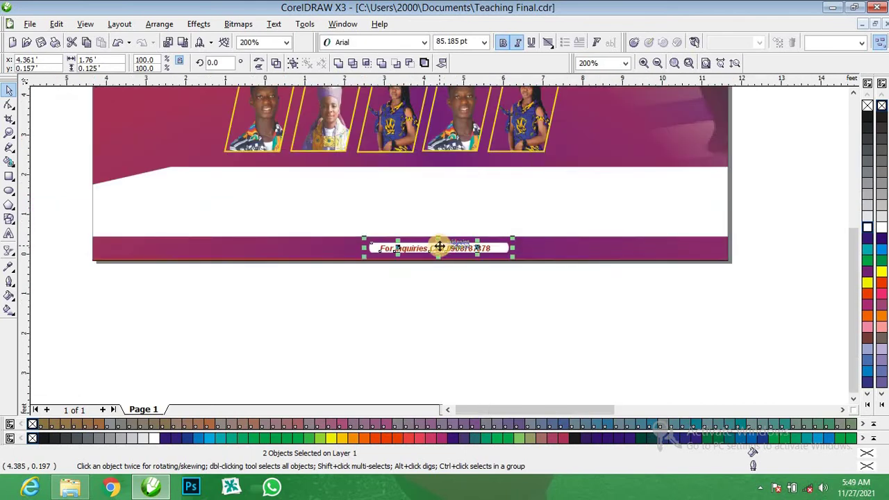
{"action": "scroll", "coordinate": [439, 247], "scroll_direction": "down", "scroll_amount": 1}
{"action": "left_click", "coordinate": [445, 275]}
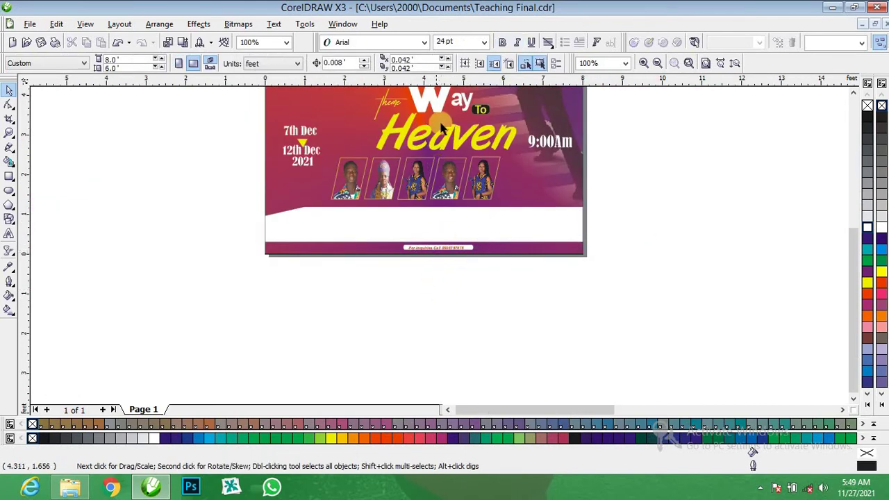
{"action": "scroll", "coordinate": [436, 247], "scroll_direction": "down", "scroll_amount": 1}
{"action": "scroll", "coordinate": [437, 249], "scroll_direction": "up", "scroll_amount": 1}
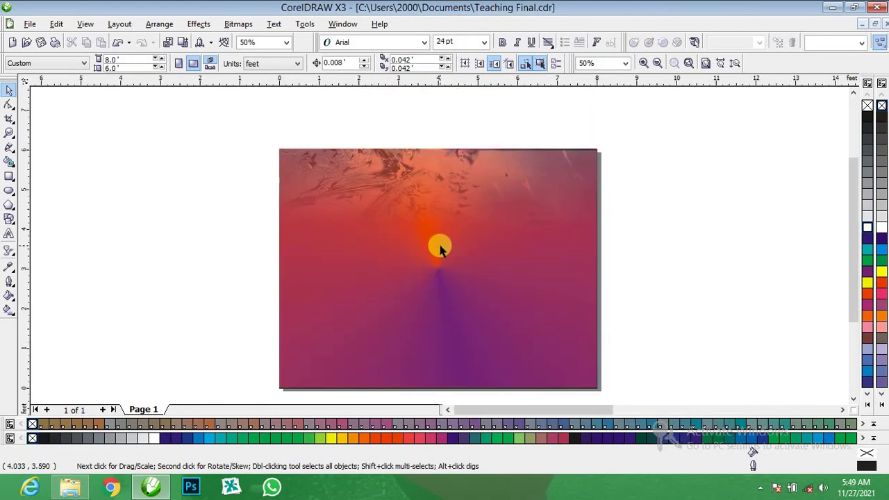
{"action": "left_click_drag", "start_coordinate": [855, 249], "coordinate": [857, 268]}
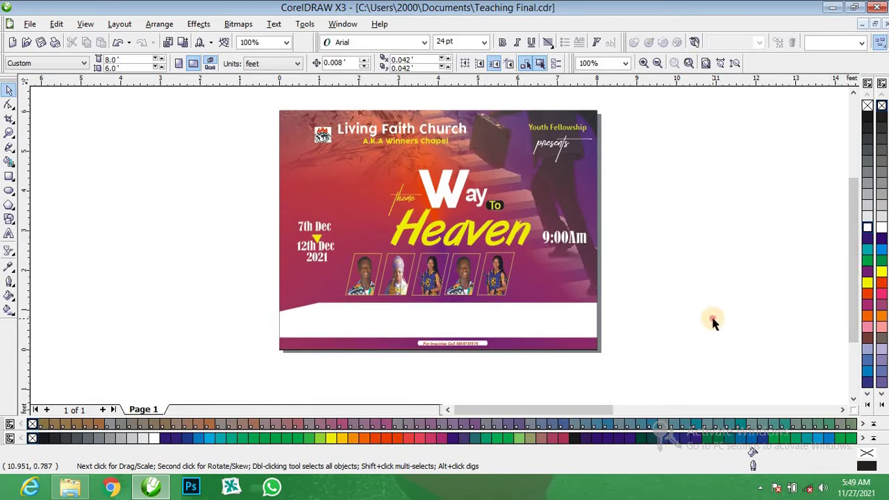
Drag the red location-pin image from the Omalicha folder onto the canvas and import it.
{"action": "left_click", "coordinate": [72, 488]}
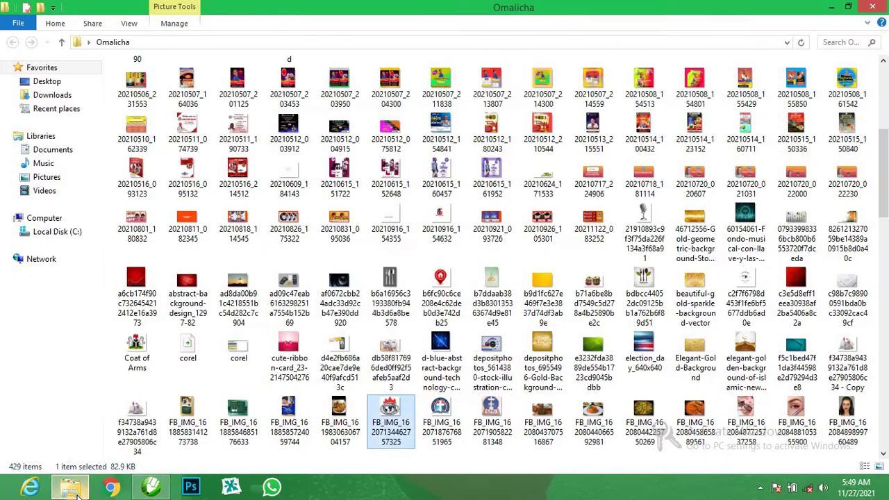
{"action": "mouse_move", "coordinate": [440, 295]}
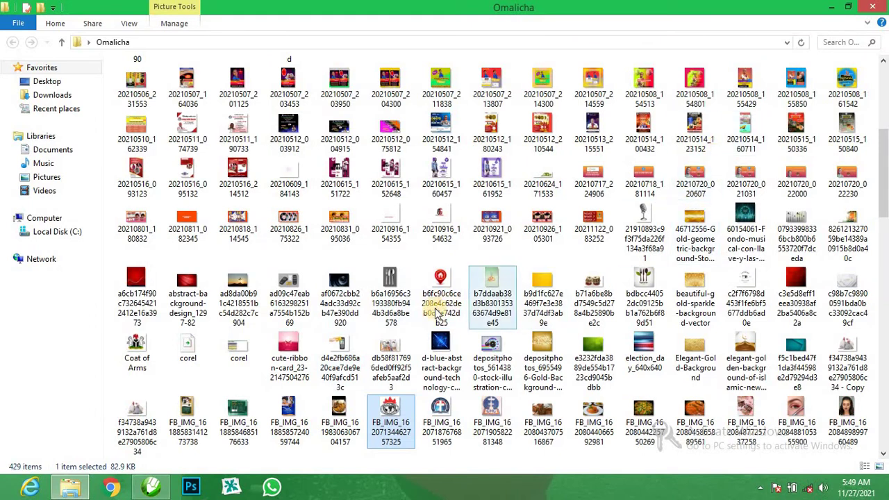
{"action": "mouse_move", "coordinate": [444, 281]}
{"action": "left_mouse_down"}
{"action": "mouse_move", "coordinate": [175, 321]}
{"action": "mouse_move", "coordinate": [182, 282]}
{"action": "left_mouse_up"}
{"action": "left_click", "coordinate": [219, 295]}
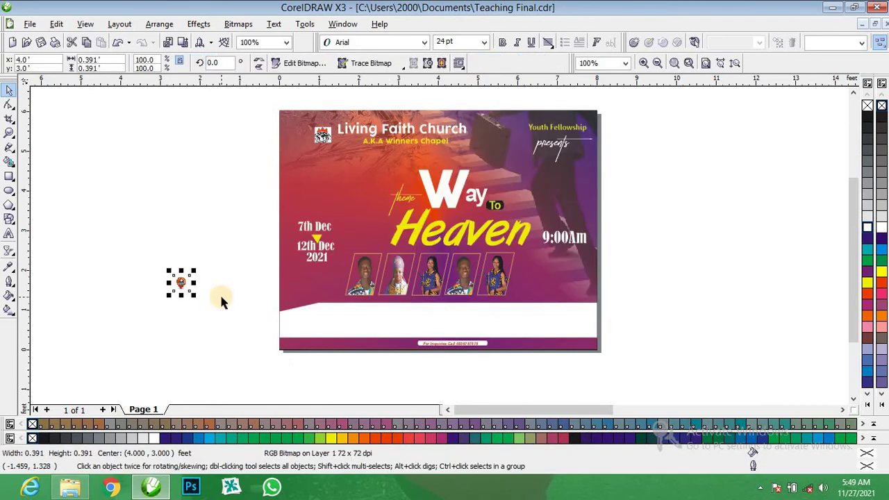
Place the red pin icon in the bottom white band and enlarge it slightly.
{"action": "left_click_drag", "start_coordinate": [184, 285], "coordinate": [330, 324]}
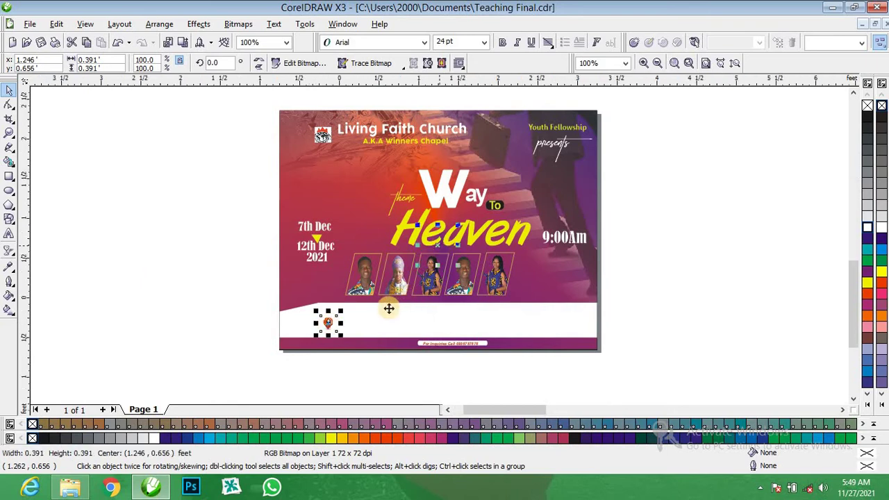
{"action": "scroll", "coordinate": [437, 243], "scroll_direction": "up", "scroll_amount": 2}
{"action": "scroll", "coordinate": [448, 234], "scroll_direction": "up", "scroll_amount": 2}
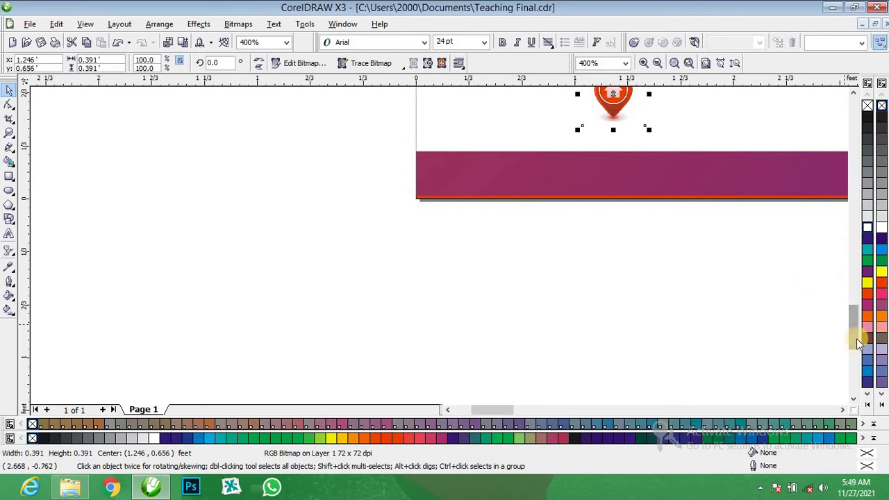
{"action": "scroll", "coordinate": [859, 344], "scroll_direction": "up", "scroll_amount": 3}
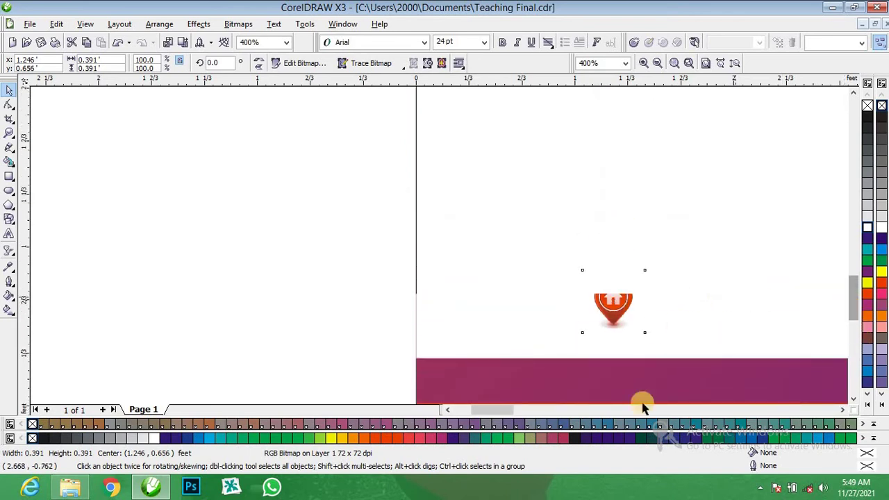
{"action": "left_click_drag", "start_coordinate": [507, 410], "coordinate": [520, 408]}
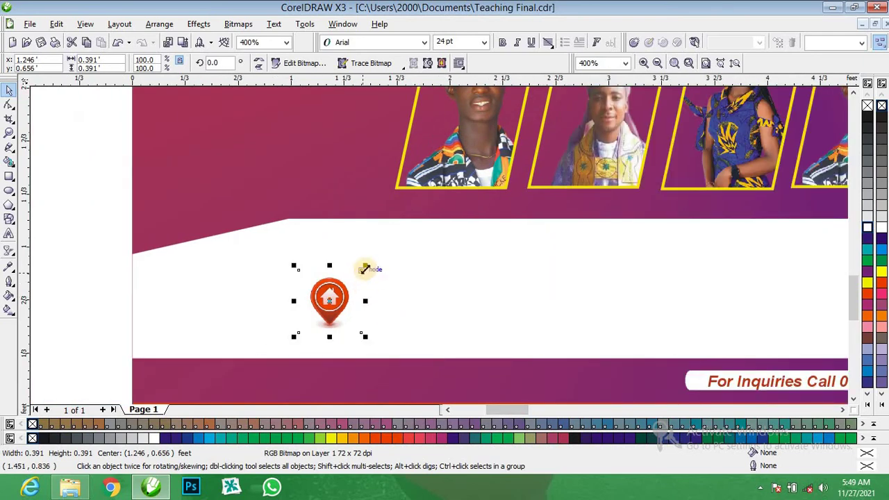
{"action": "mouse_move", "coordinate": [365, 267]}
{"action": "left_mouse_down"}
{"action": "mouse_move", "coordinate": [404, 241]}
{"action": "mouse_move", "coordinate": [373, 258]}
{"action": "left_mouse_up"}
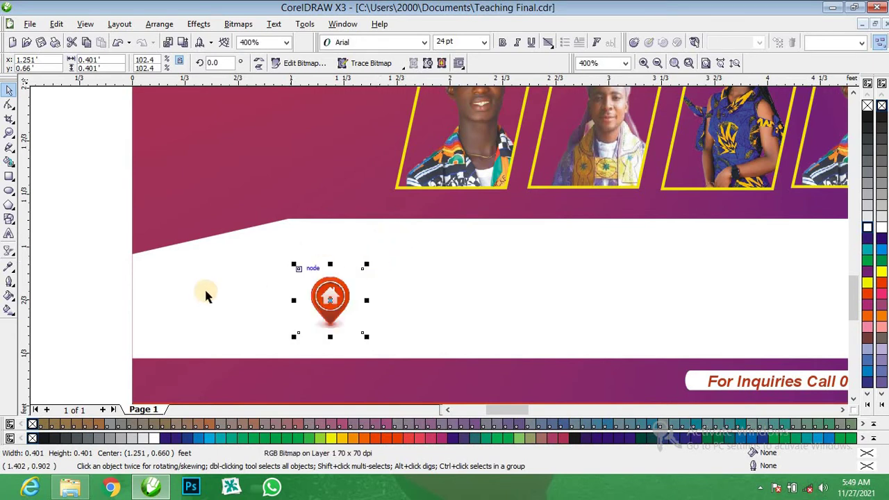
{"action": "left_click", "coordinate": [9, 234]}
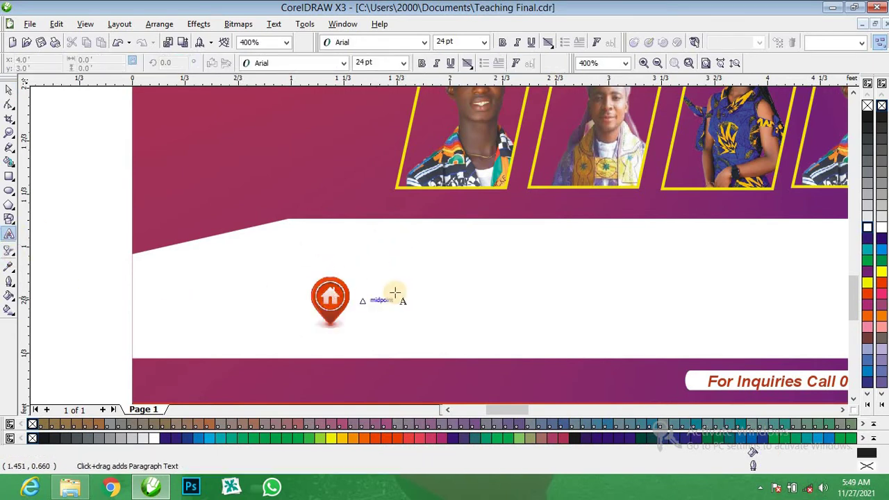
Type the three-line Living Faith Church address beside the pin and scale it up.
{"action": "left_click", "coordinate": [389, 337]}
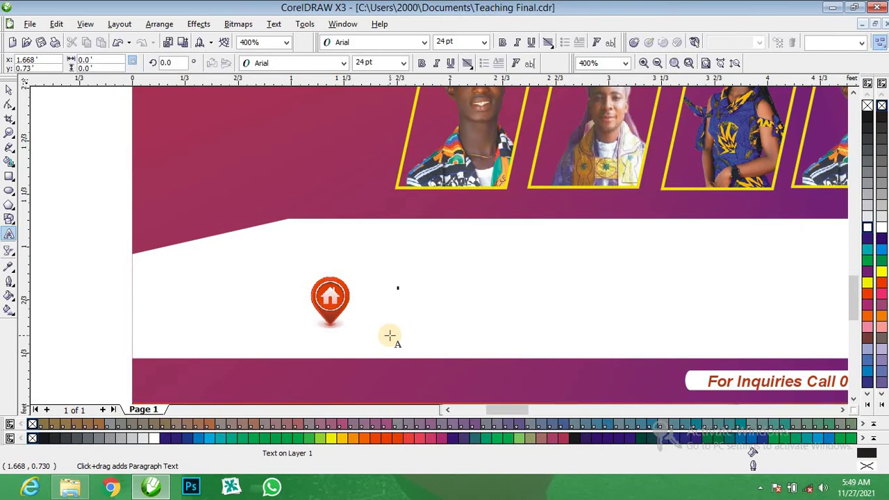
{"action": "left_click", "coordinate": [389, 336]}
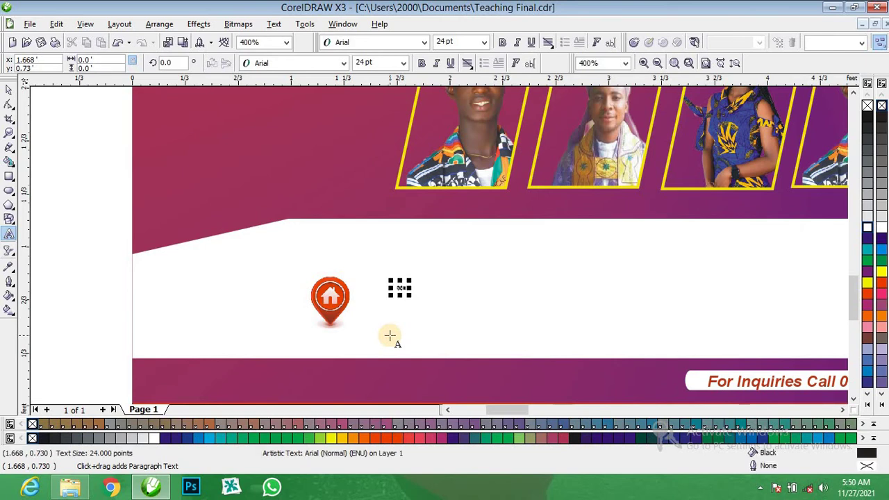
{"action": "type", "text": "Livin"}
{"action": "type", "text": "ith Church Premises"}
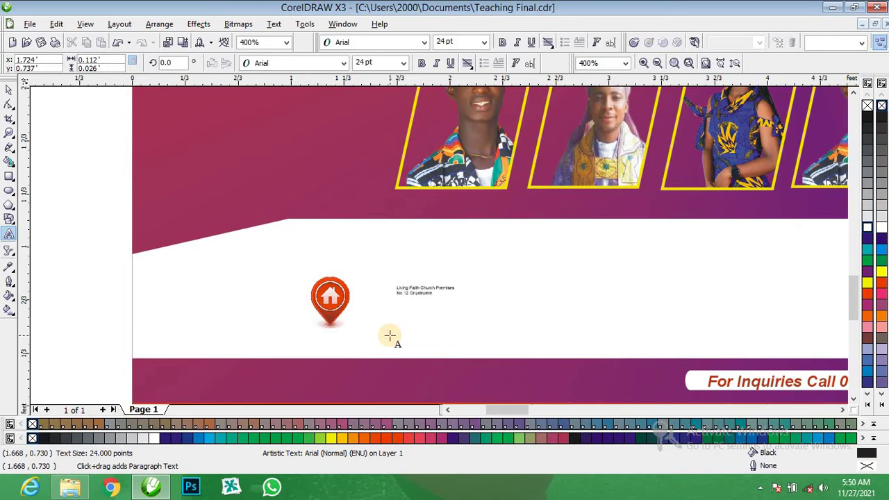
{"action": "type", "text": "b"}
{"action": "left_click", "coordinate": [7, 90]}
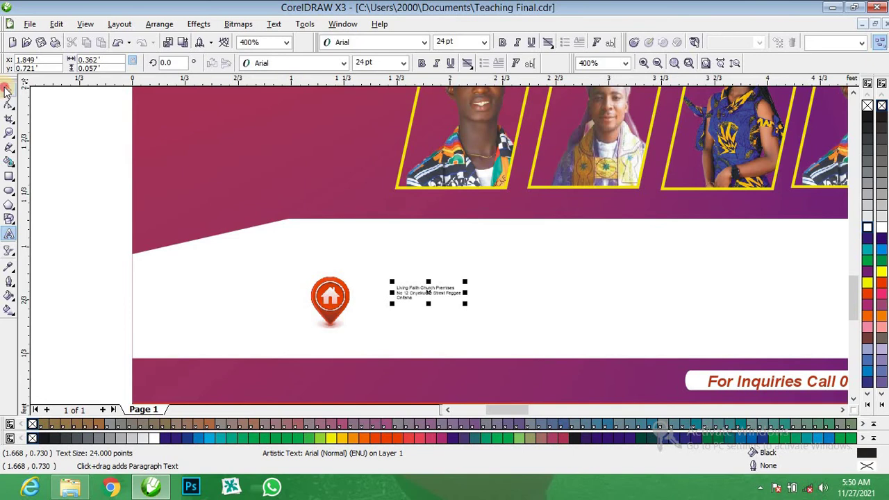
{"action": "left_click_drag", "start_coordinate": [464, 304], "coordinate": [464, 313]}
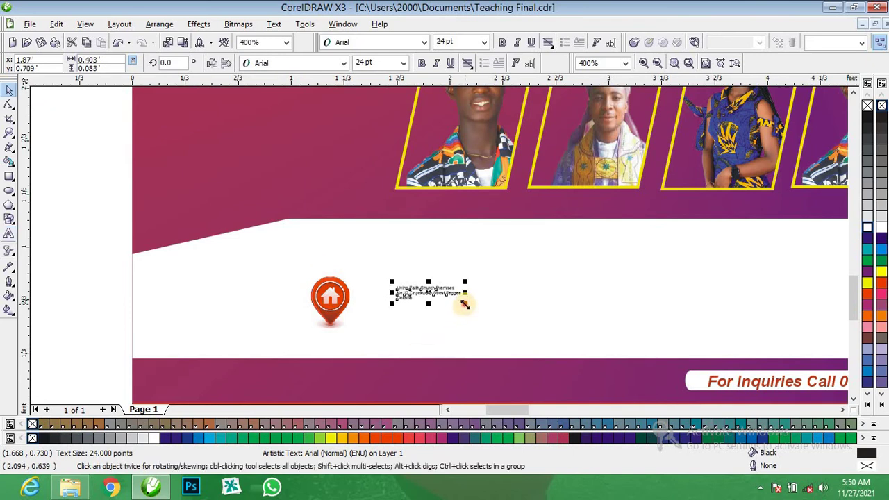
{"action": "left_click_drag", "start_coordinate": [472, 311], "coordinate": [597, 381]}
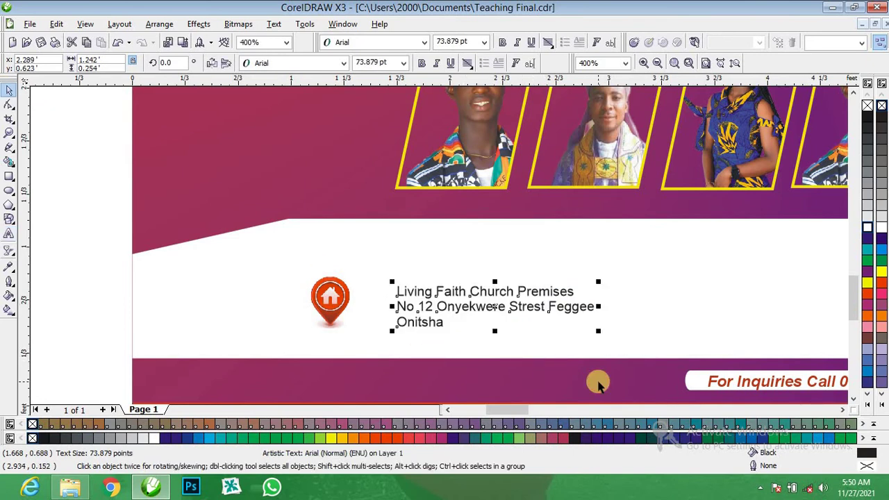
Correct 'Strest' to 'Street' in the address.
{"action": "left_click", "coordinate": [9, 233]}
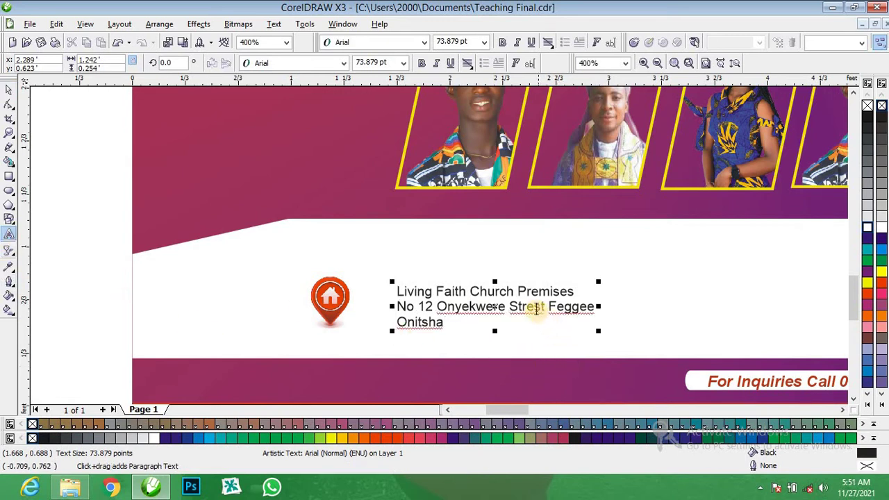
{"action": "key", "text": "Escape"}
{"action": "left_click", "coordinate": [537, 306]}
{"action": "key", "text": "Delete"}
{"action": "type", "text": "e"}
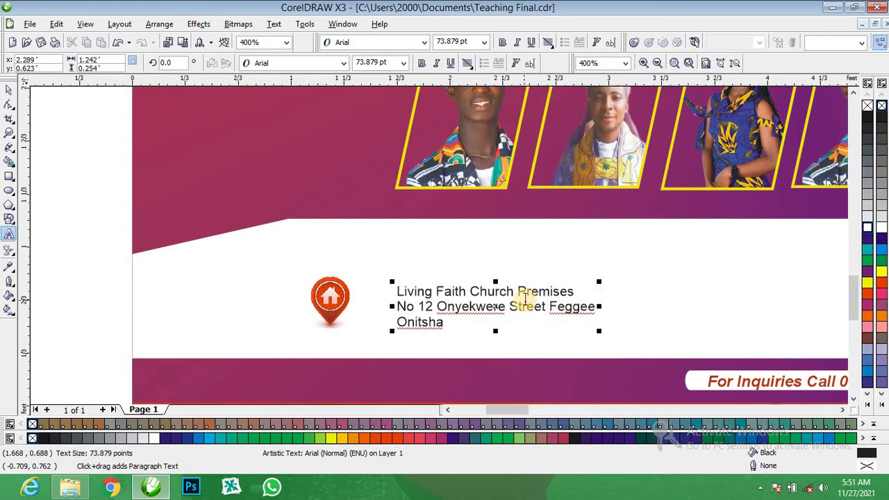
Make the address bold and centre-aligned, and enlarge it.
{"action": "left_click", "coordinate": [9, 90]}
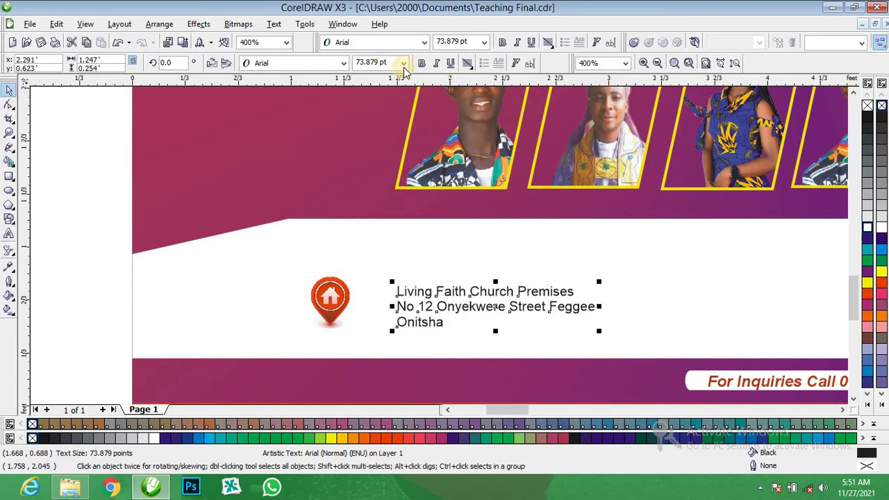
{"action": "left_click", "coordinate": [422, 64]}
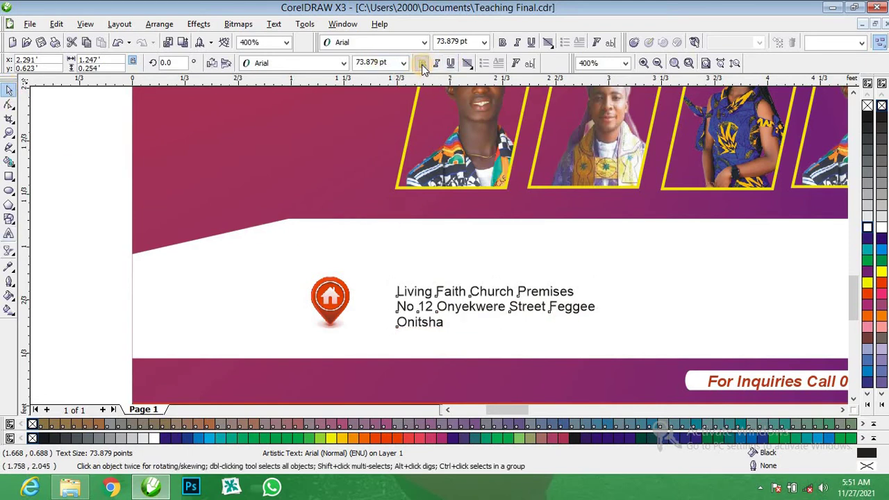
{"action": "left_click", "coordinate": [468, 65]}
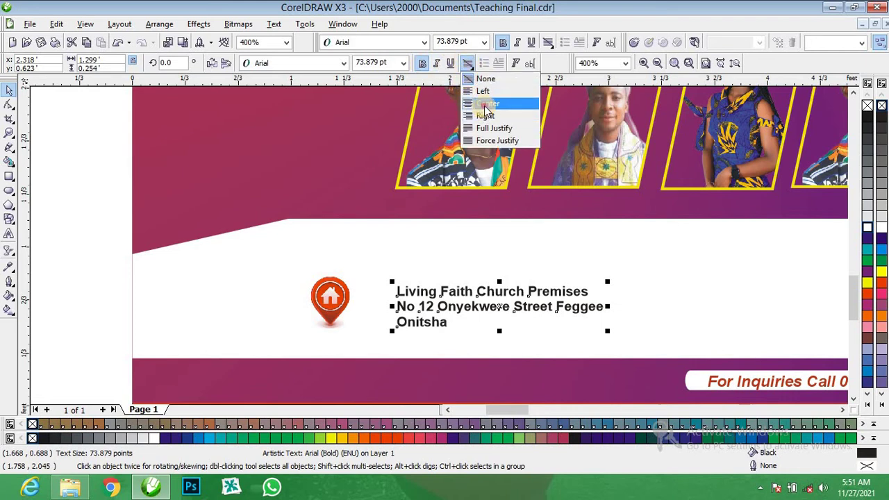
{"action": "left_click", "coordinate": [485, 106]}
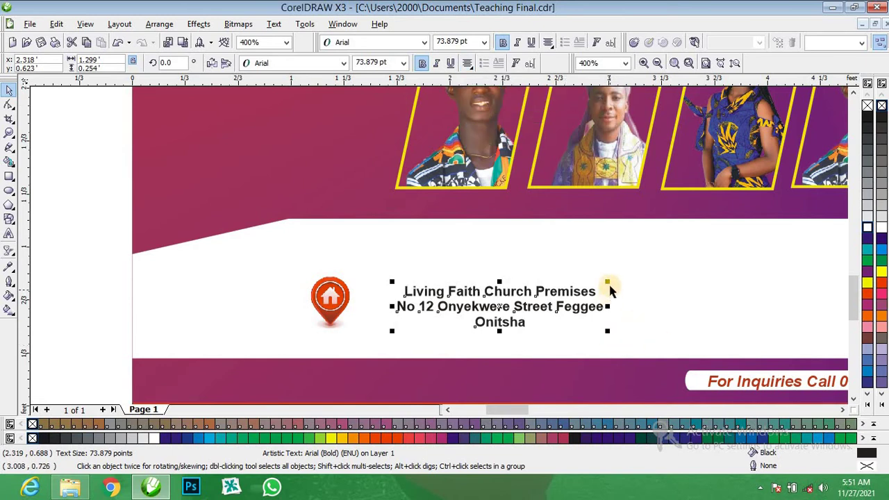
{"action": "left_click_drag", "start_coordinate": [610, 284], "coordinate": [738, 259]}
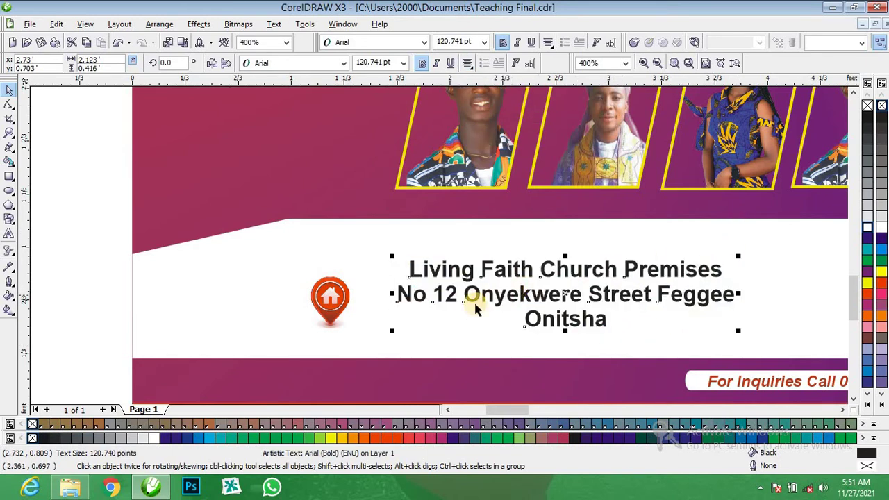
Raise the pin slightly and set the address in COCOGOOSE beside it.
{"action": "left_click_drag", "start_coordinate": [329, 300], "coordinate": [353, 287]}
{"action": "left_click", "coordinate": [544, 298]}
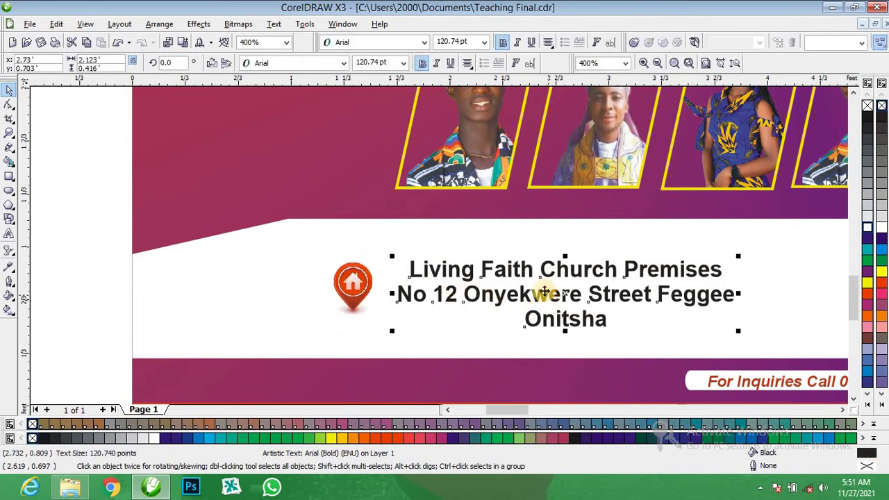
{"action": "left_click", "coordinate": [343, 63]}
{"action": "left_click", "coordinate": [342, 90]}
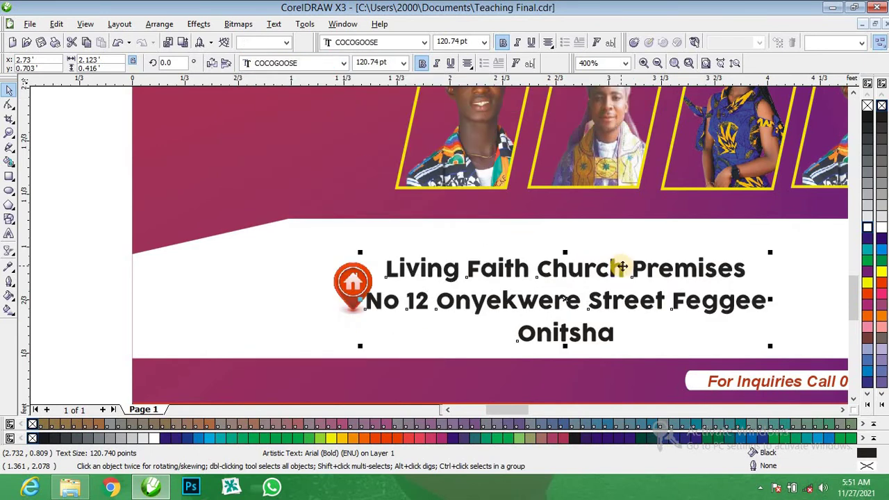
{"action": "left_click_drag", "start_coordinate": [566, 300], "coordinate": [596, 285]}
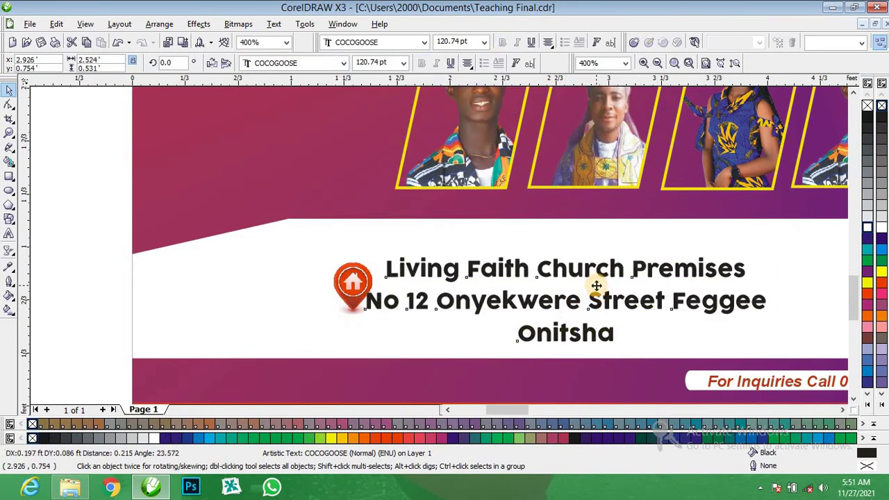
{"action": "left_click_drag", "start_coordinate": [596, 285], "coordinate": [596, 286]}
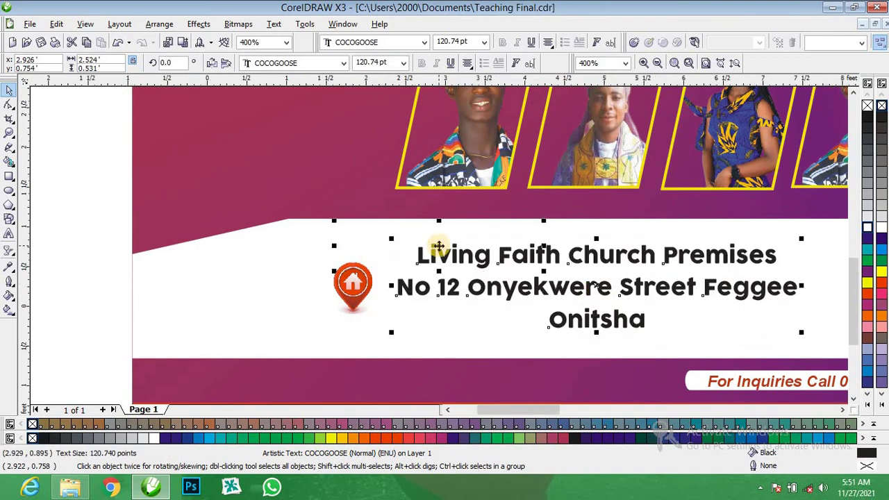
{"action": "scroll", "coordinate": [439, 246], "scroll_direction": "down", "scroll_amount": 1}
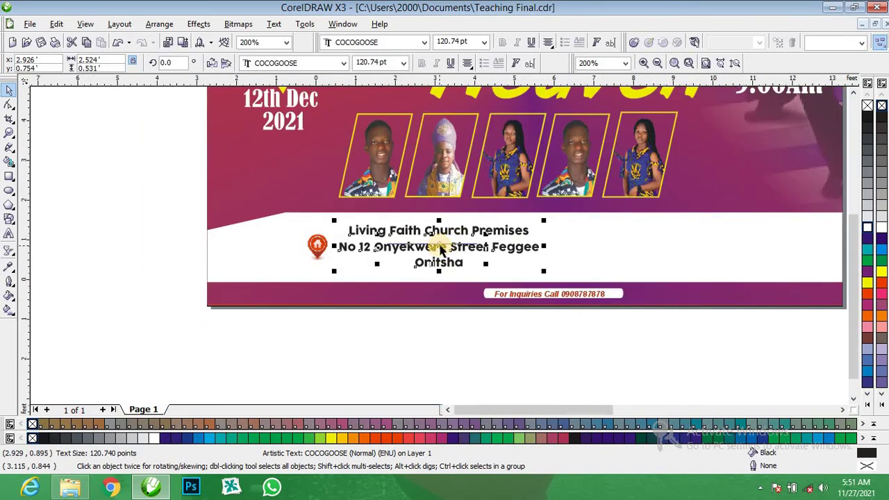
{"action": "scroll", "coordinate": [438, 246], "scroll_direction": "down", "scroll_amount": 1}
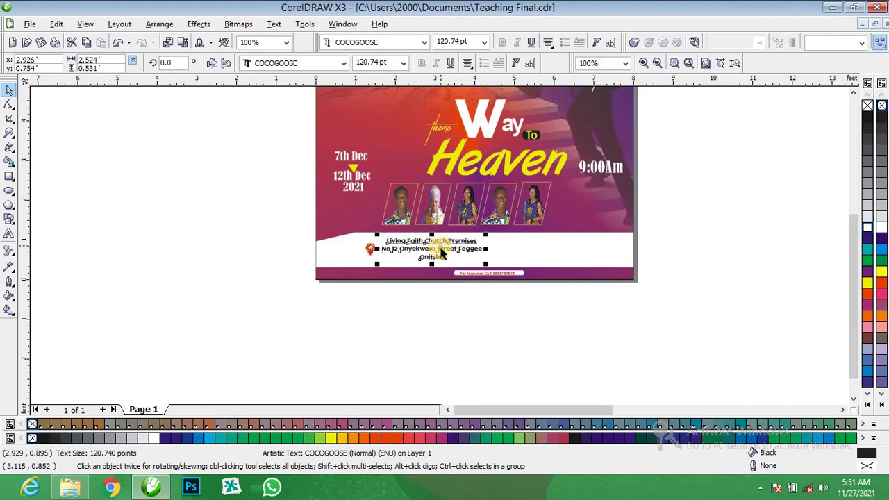
{"action": "left_click", "coordinate": [427, 328]}
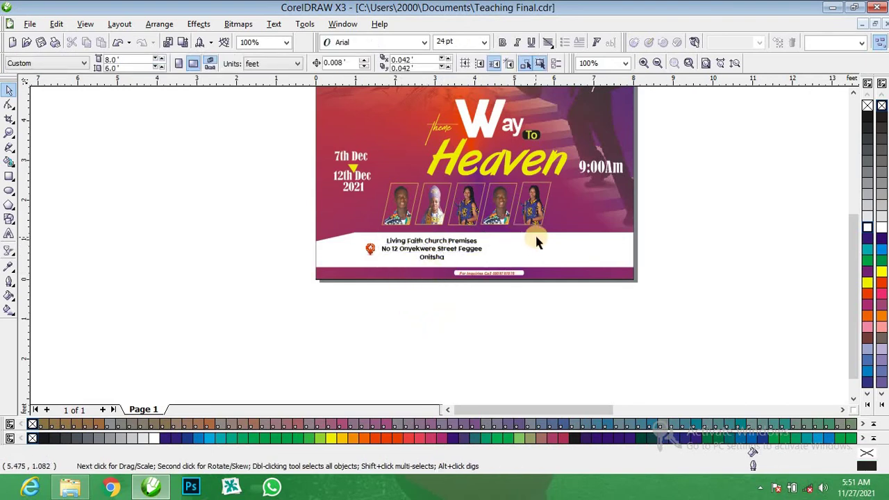
Move the address text and map pin together further right, toward the white band's centre.
{"action": "scroll", "coordinate": [439, 250], "scroll_direction": "up", "scroll_amount": 1}
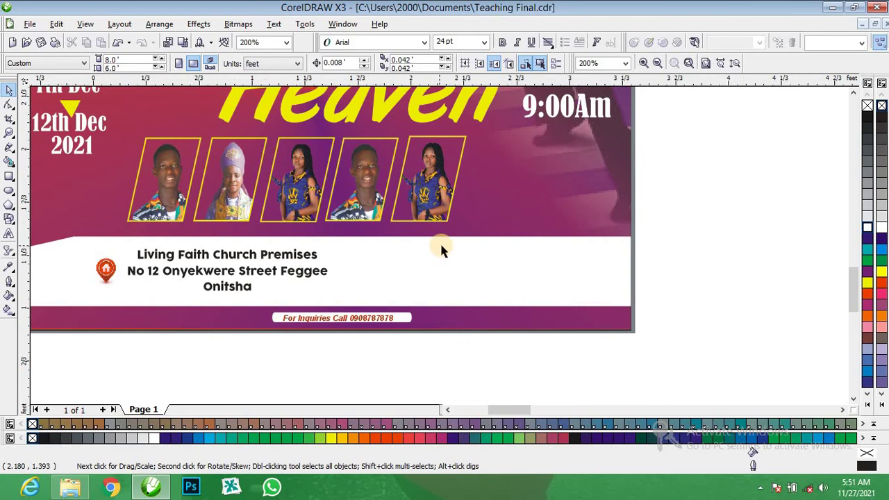
{"action": "scroll", "coordinate": [440, 247], "scroll_direction": "up", "scroll_amount": 1}
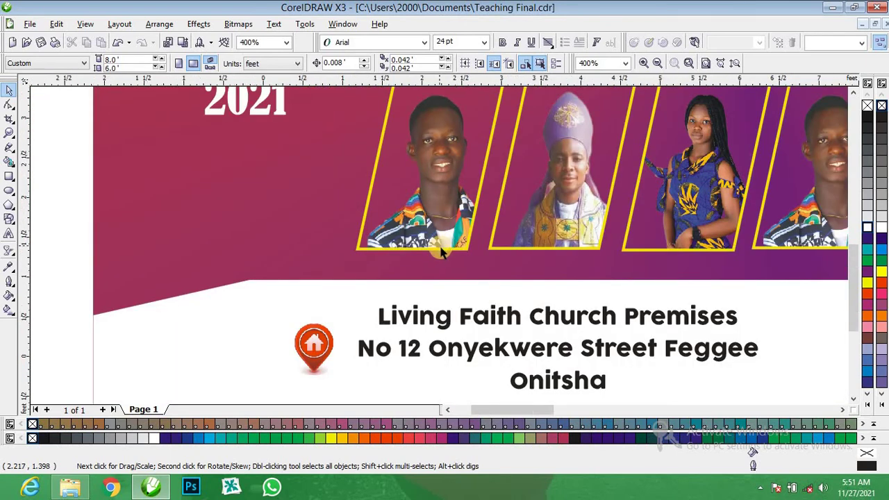
{"action": "scroll", "coordinate": [441, 250], "scroll_direction": "down", "scroll_amount": 1}
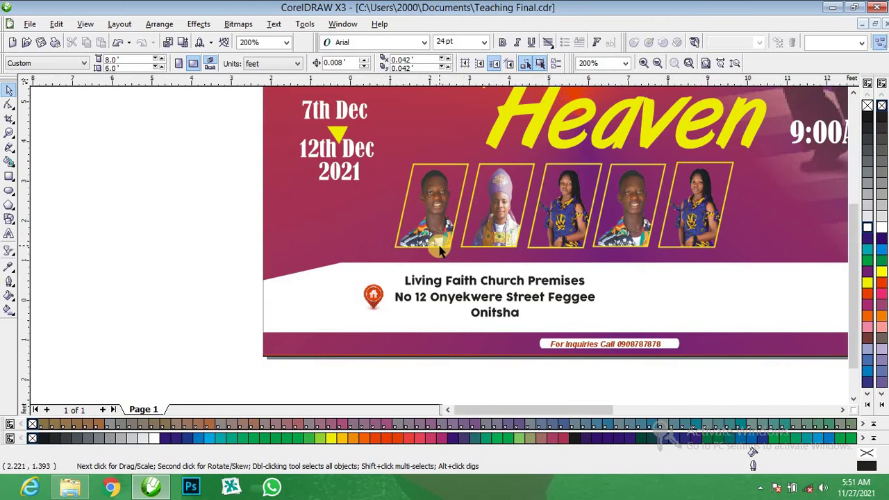
{"action": "scroll", "coordinate": [440, 252], "scroll_direction": "down", "scroll_amount": 1}
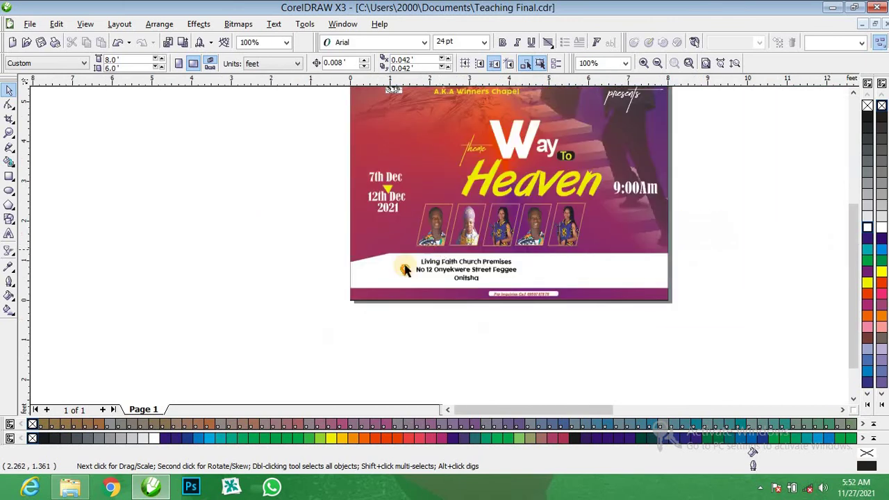
{"action": "mouse_move", "coordinate": [295, 252]}
{"action": "left_mouse_down"}
{"action": "mouse_move", "coordinate": [431, 287]}
{"action": "mouse_move", "coordinate": [552, 288]}
{"action": "left_mouse_up"}
{"action": "left_click_drag", "start_coordinate": [464, 274], "coordinate": [512, 280]}
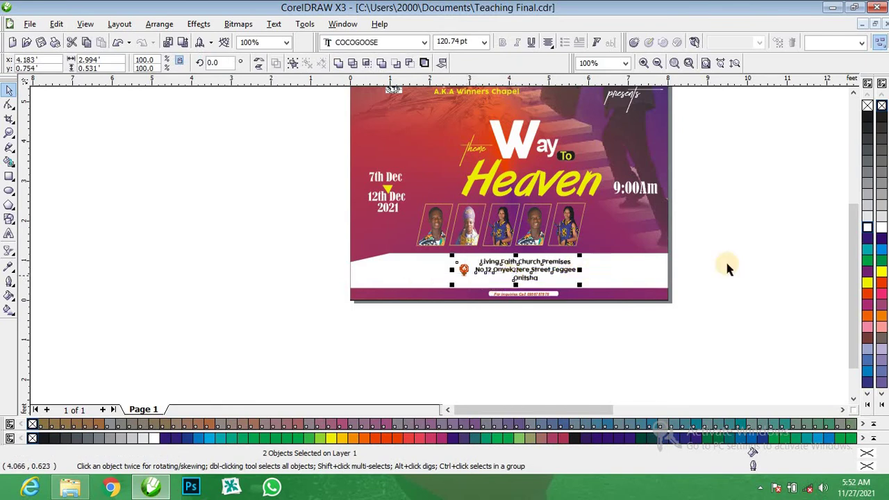
{"action": "key", "text": "Escape"}
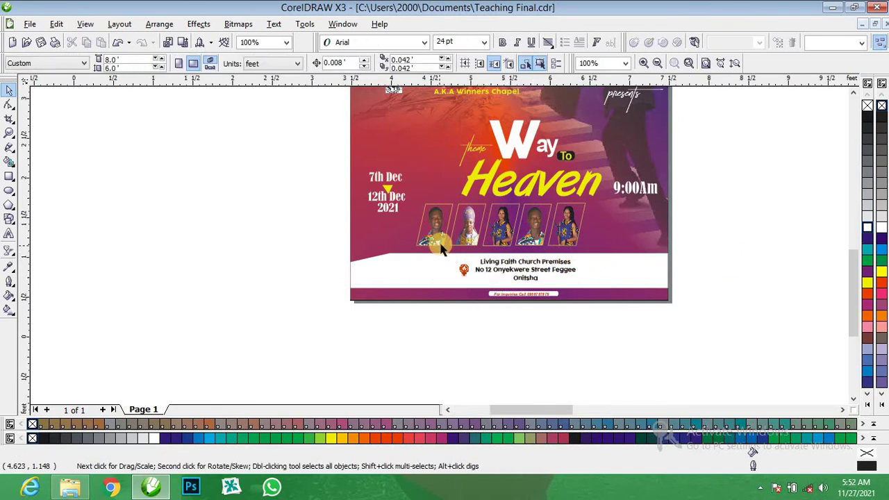
{"action": "scroll", "coordinate": [440, 250], "scroll_direction": "up", "scroll_amount": 2}
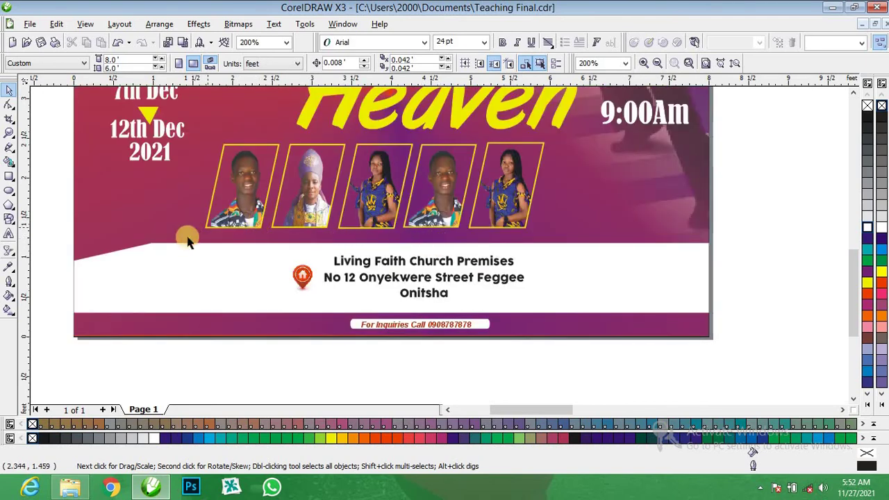
{"action": "left_click", "coordinate": [9, 235]}
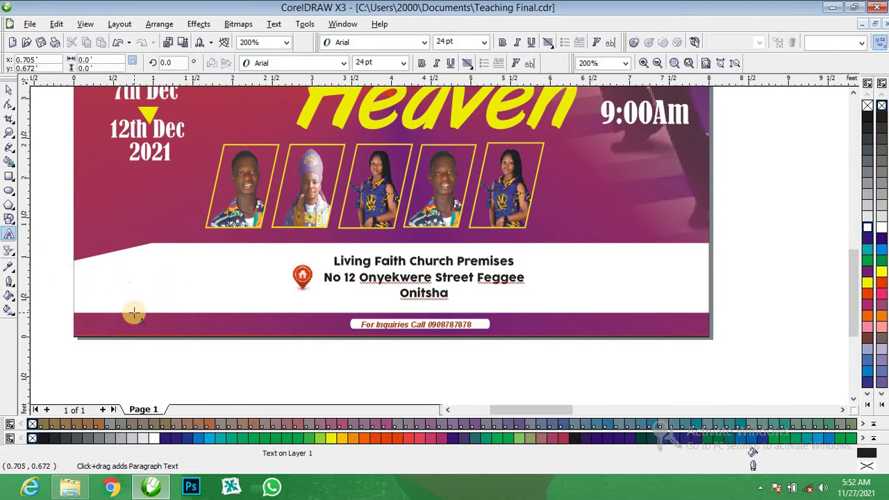
{"action": "left_click", "coordinate": [133, 313]}
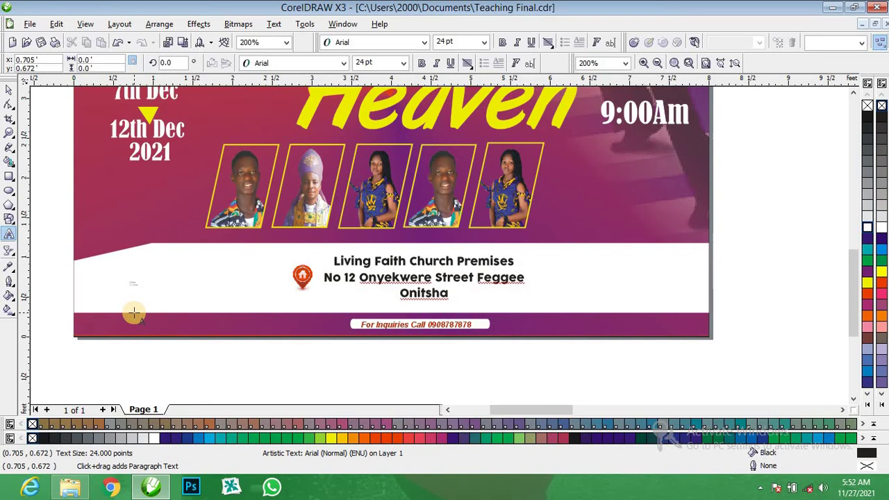
{"action": "left_click", "coordinate": [149, 299]}
{"action": "key", "text": "ctrl+space"}
Enlarge the caption, make it bold and centred, and fit it beneath the second portrait.
{"action": "left_click_drag", "start_coordinate": [140, 289], "coordinate": [183, 323]}
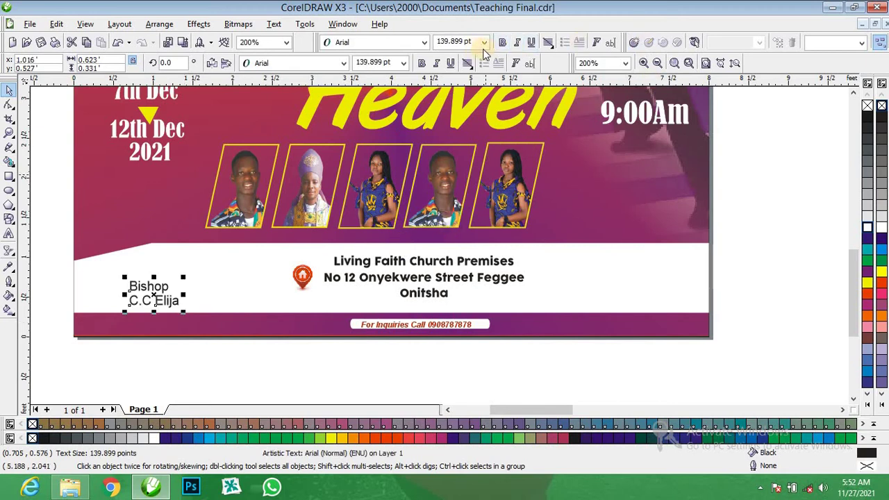
{"action": "left_click", "coordinate": [505, 44]}
{"action": "left_click", "coordinate": [548, 41]}
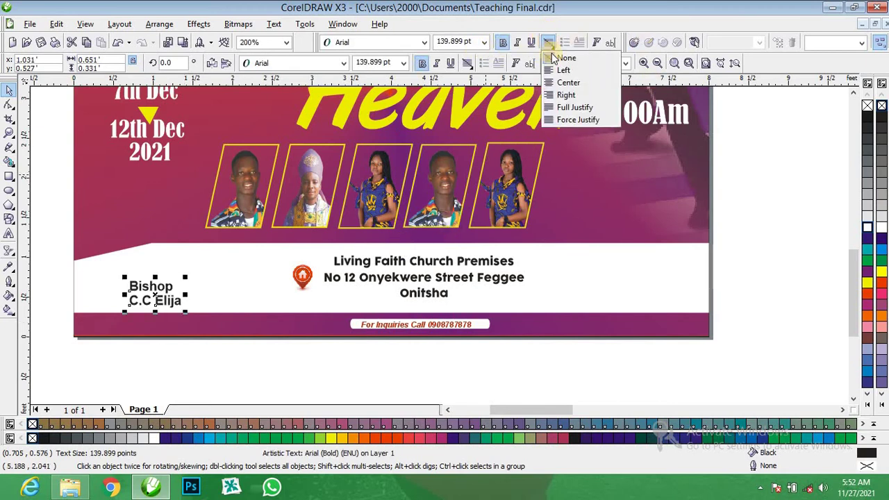
{"action": "left_click", "coordinate": [515, 115]}
{"action": "left_click_drag", "start_coordinate": [158, 302], "coordinate": [323, 228]}
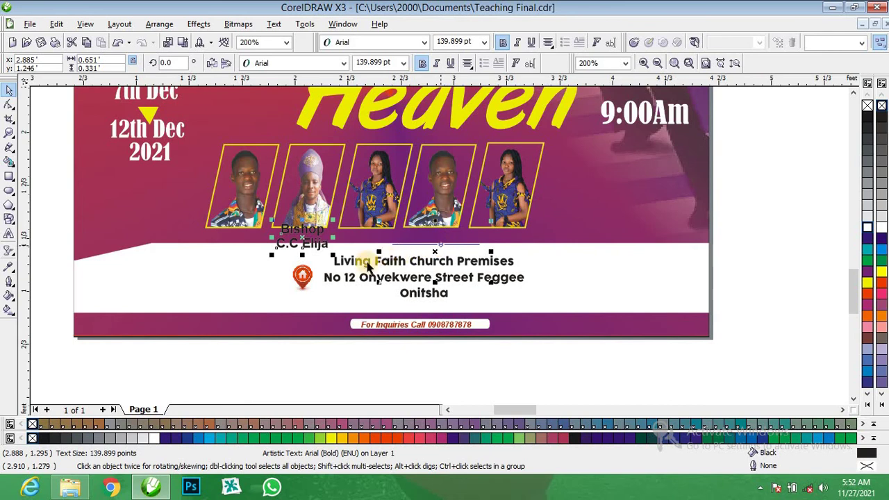
{"action": "scroll", "coordinate": [338, 266], "scroll_direction": "up", "scroll_amount": 1}
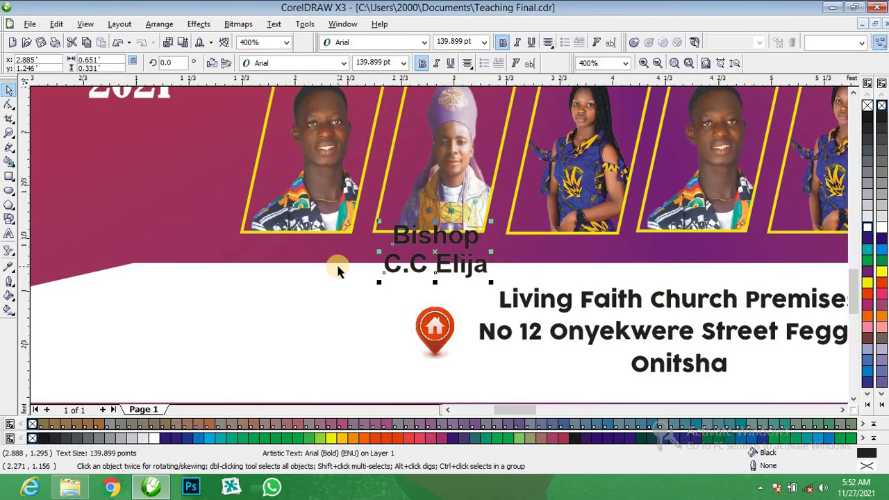
{"action": "mouse_move", "coordinate": [489, 280]}
{"action": "left_mouse_down"}
{"action": "mouse_move", "coordinate": [448, 275]}
{"action": "mouse_move", "coordinate": [452, 286]}
{"action": "left_mouse_up"}
Inside the PowerClip background, lower the white band's top edge to shorten it.
{"action": "right_click", "coordinate": [452, 286]}
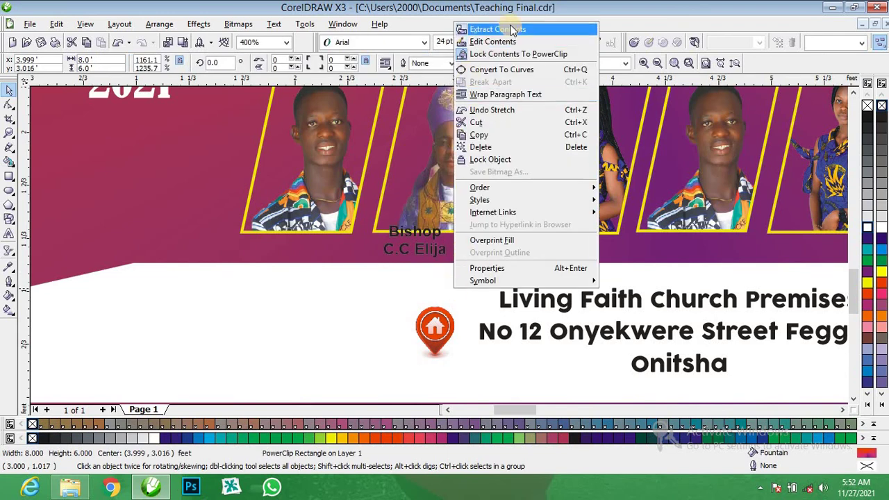
{"action": "left_click", "coordinate": [492, 41]}
{"action": "left_click", "coordinate": [455, 289]}
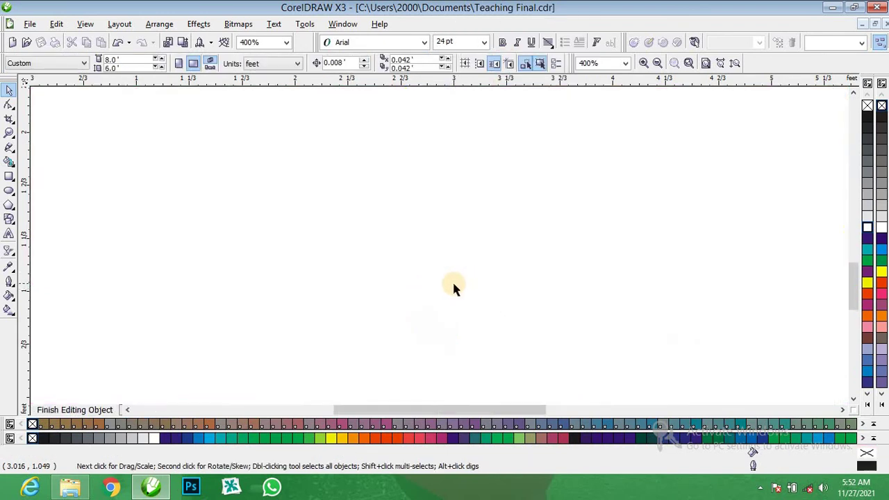
{"action": "scroll", "coordinate": [450, 314], "scroll_direction": "down", "scroll_amount": 1}
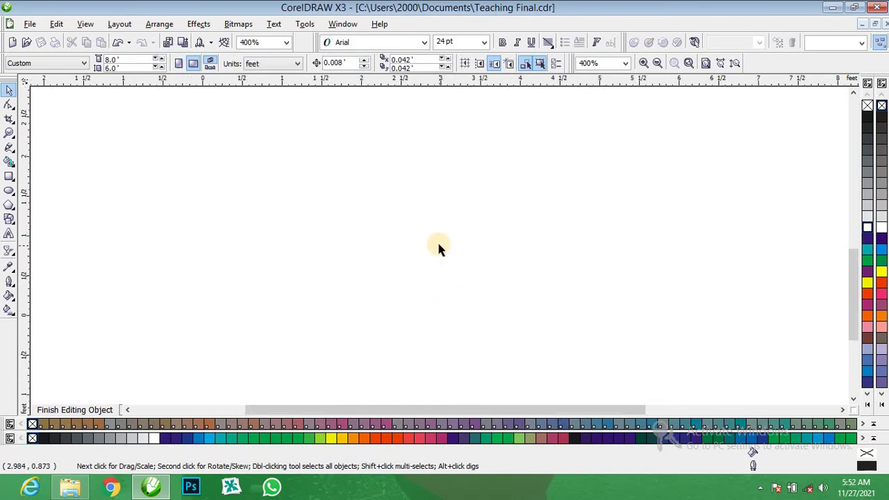
{"action": "scroll", "coordinate": [438, 248], "scroll_direction": "down", "scroll_amount": 1}
{"action": "left_click", "coordinate": [448, 283]}
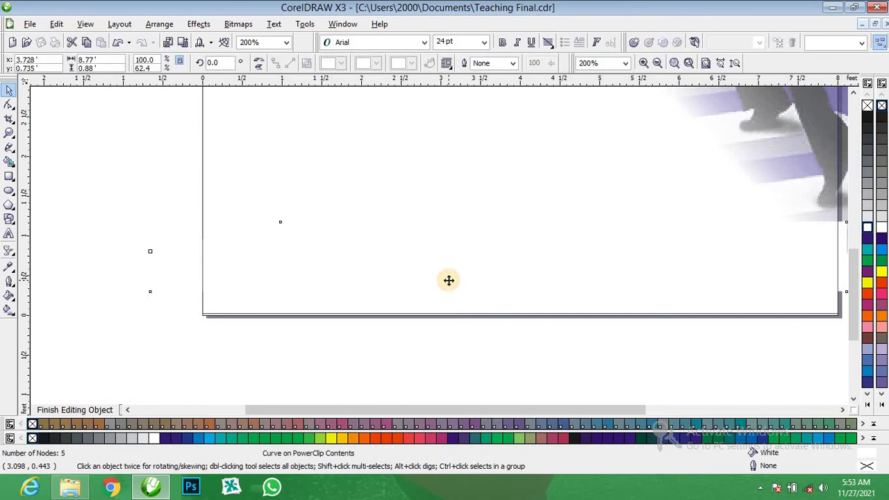
{"action": "left_click_drag", "start_coordinate": [500, 217], "coordinate": [501, 227]}
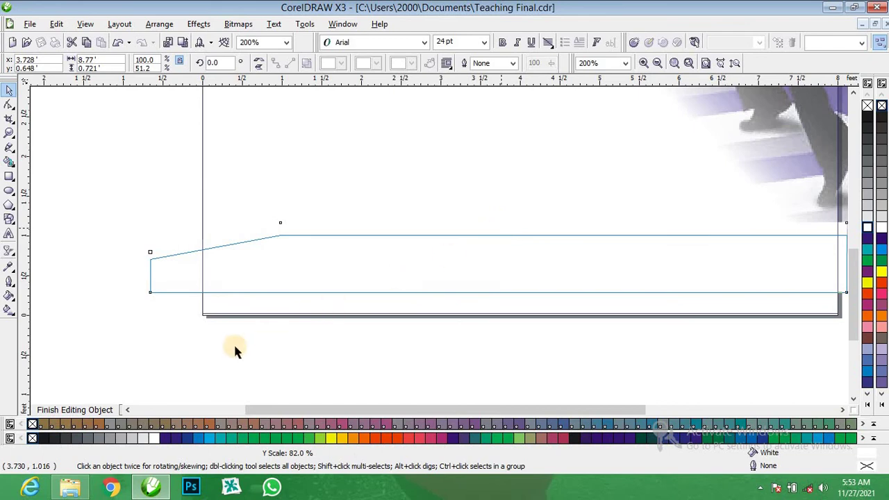
{"action": "left_click", "coordinate": [95, 408]}
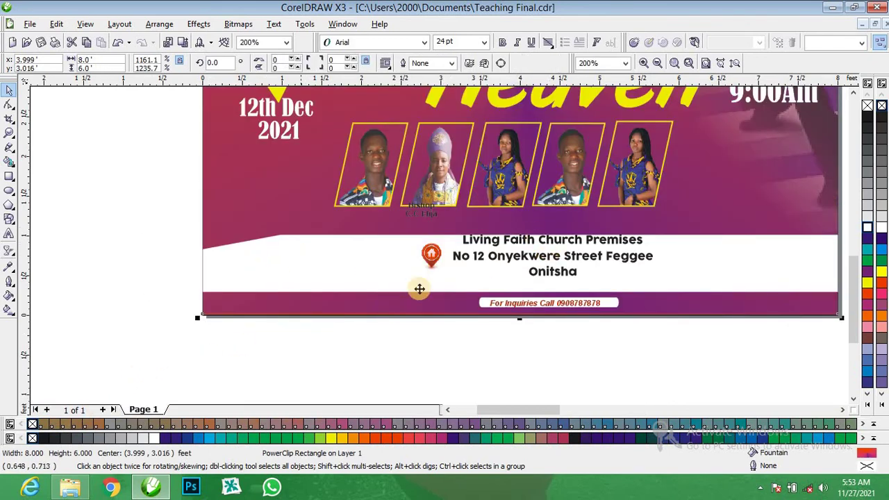
Nudge the address lines slightly down, beside the location pin.
{"action": "left_click", "coordinate": [543, 252]}
{"action": "left_click", "coordinate": [549, 259]}
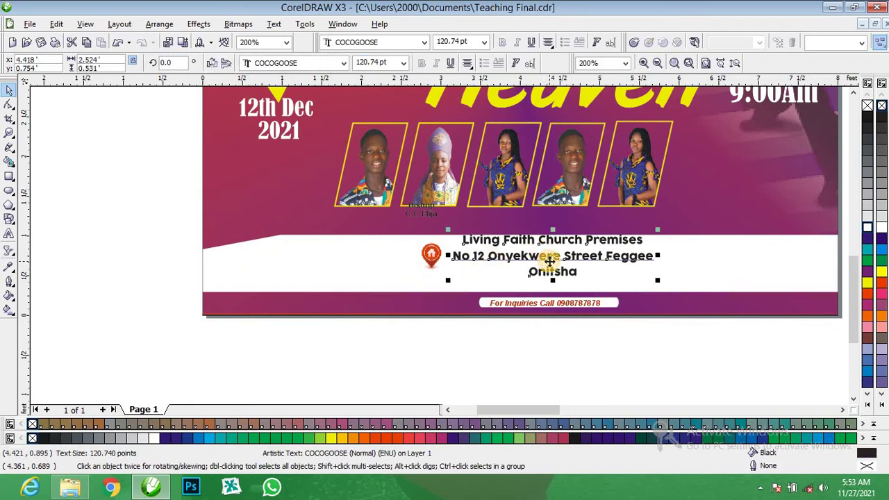
{"action": "left_click", "coordinate": [549, 260]}
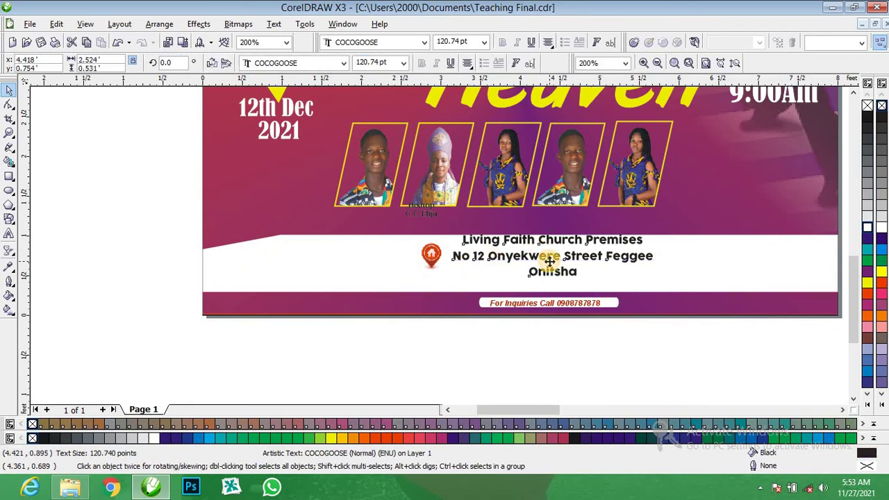
{"action": "left_click_drag", "start_coordinate": [550, 261], "coordinate": [550, 260]}
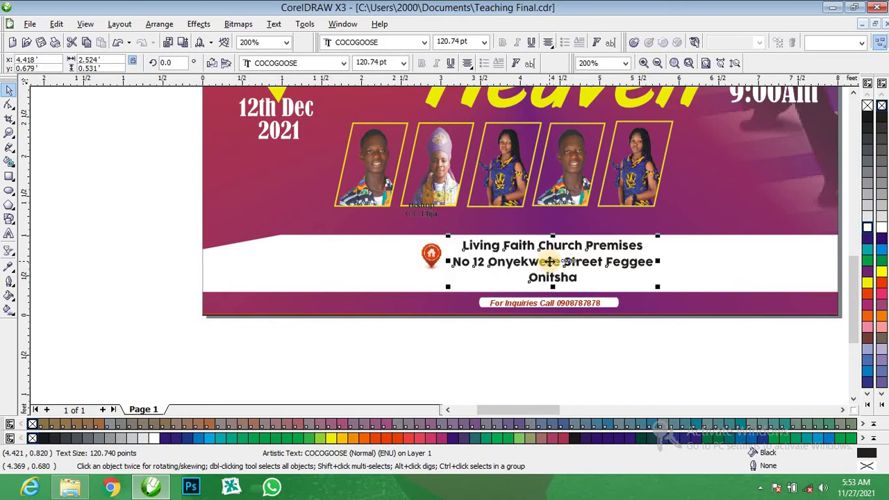
{"action": "left_click", "coordinate": [434, 256]}
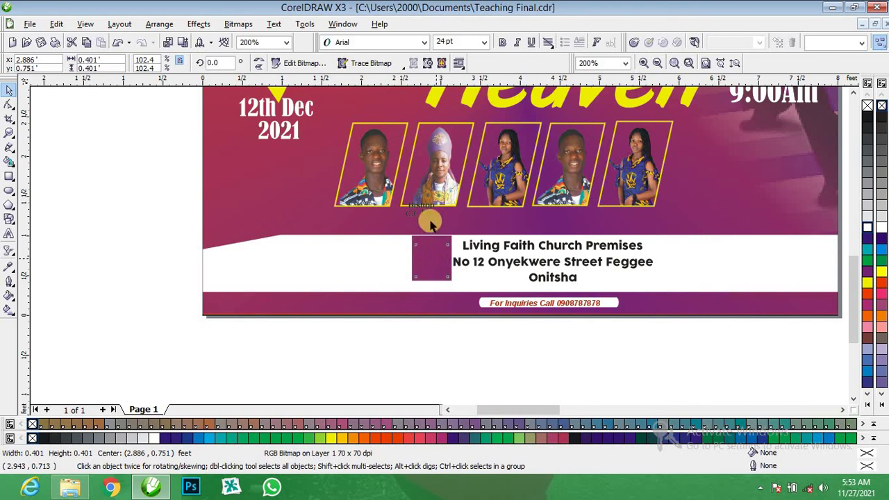
{"action": "left_click", "coordinate": [120, 240]}
Make the Bishop C.C Elija caption white in the COCOGOOSE font.
{"action": "left_click", "coordinate": [420, 214]}
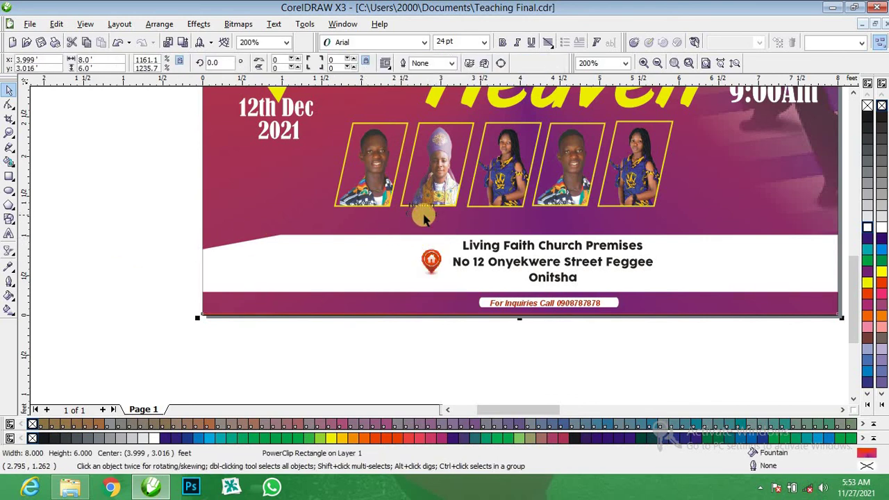
{"action": "left_click_drag", "start_coordinate": [421, 211], "coordinate": [427, 222]}
{"action": "key", "text": "Escape"}
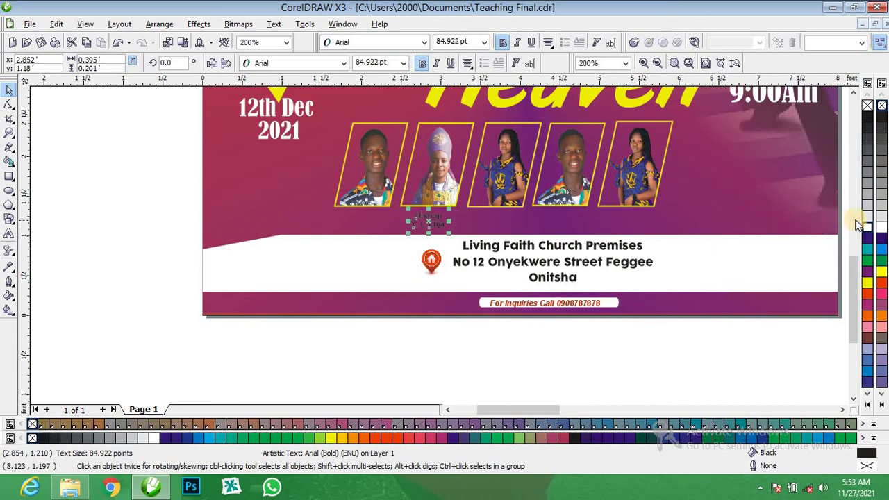
{"action": "left_click", "coordinate": [868, 227]}
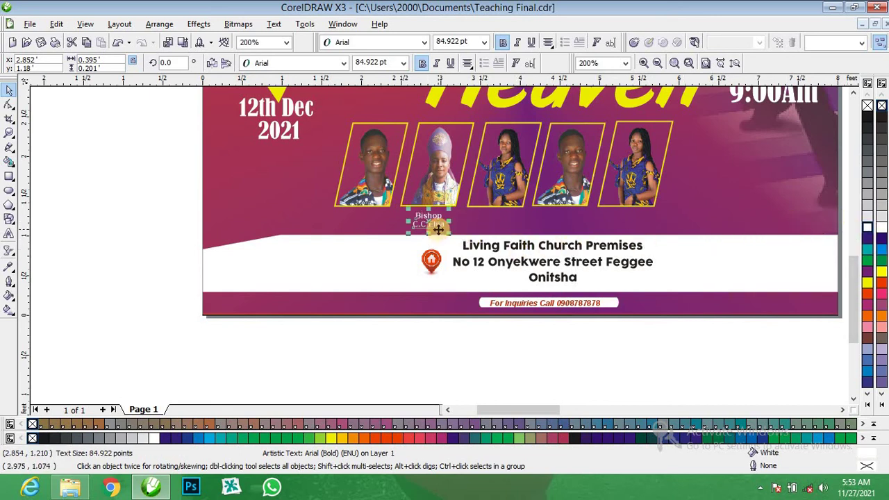
{"action": "left_click", "coordinate": [343, 63]}
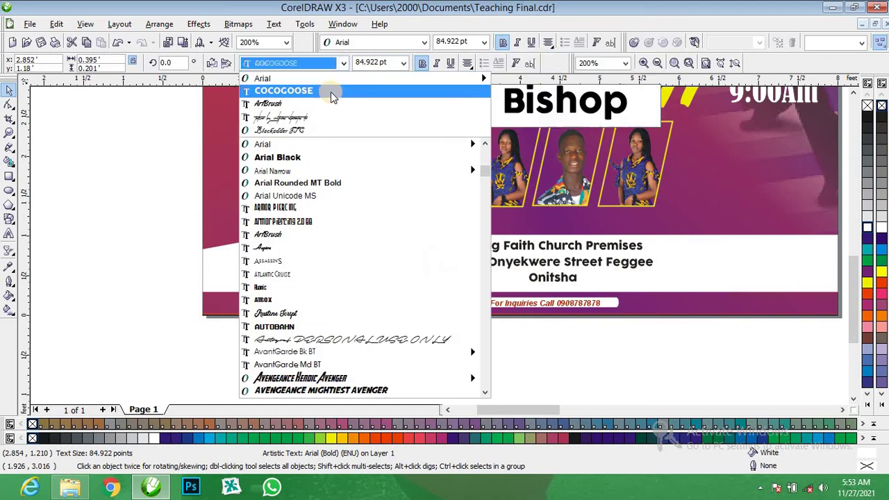
{"action": "left_click", "coordinate": [330, 91]}
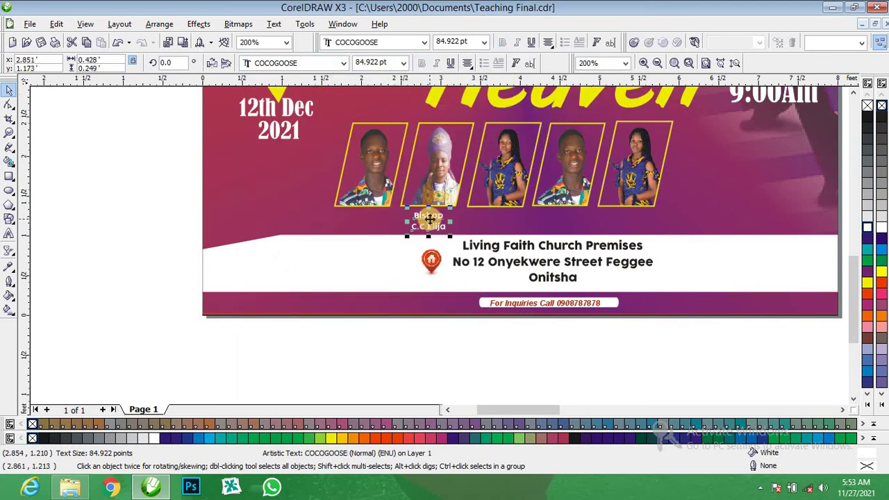
Place caption copies under the third, fourth, fifth and first portraits.
{"action": "left_click_drag", "start_coordinate": [428, 218], "coordinate": [493, 220]}
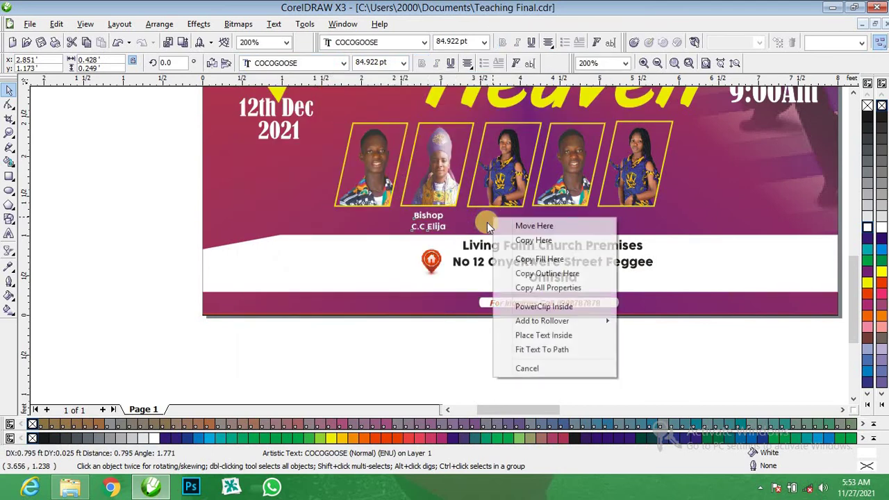
{"action": "left_click", "coordinate": [533, 241]}
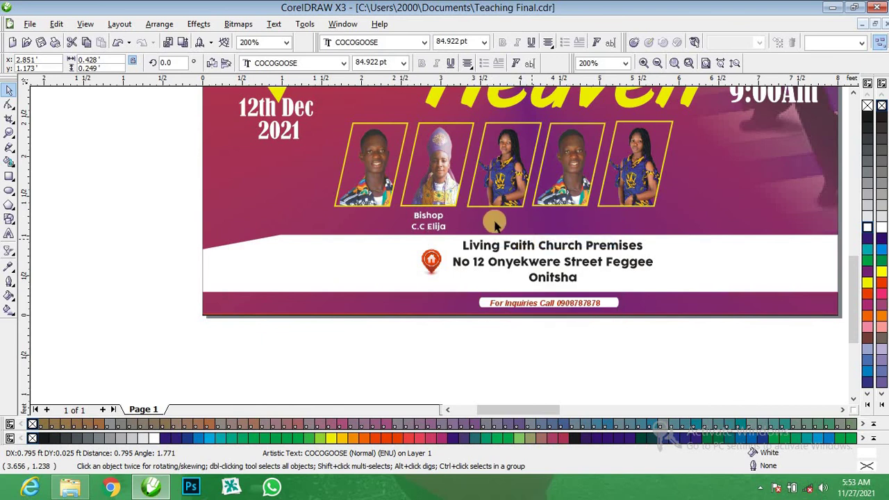
{"action": "left_click_drag", "start_coordinate": [493, 218], "coordinate": [565, 219]}
{"action": "left_click", "coordinate": [554, 222]}
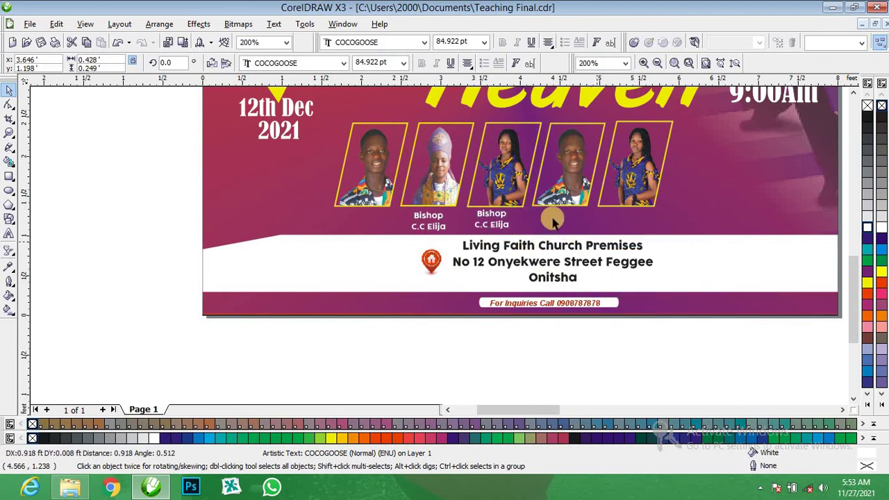
{"action": "left_click_drag", "start_coordinate": [564, 219], "coordinate": [615, 218]}
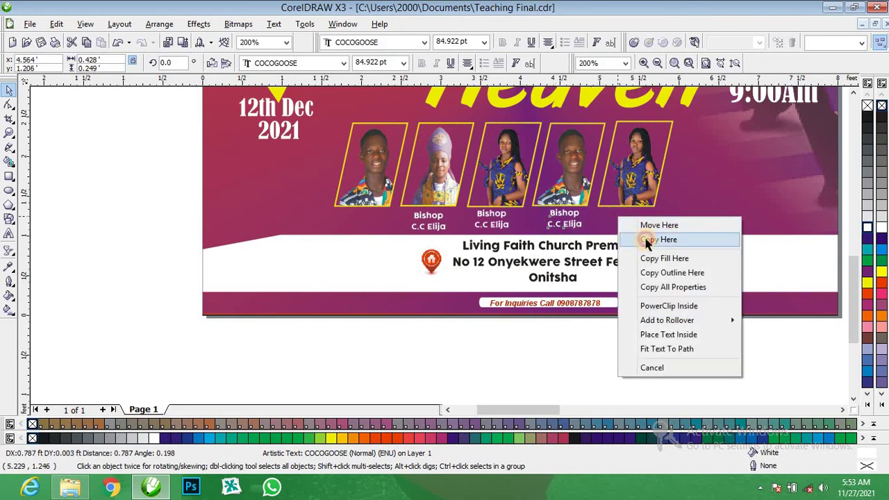
{"action": "left_click", "coordinate": [645, 240]}
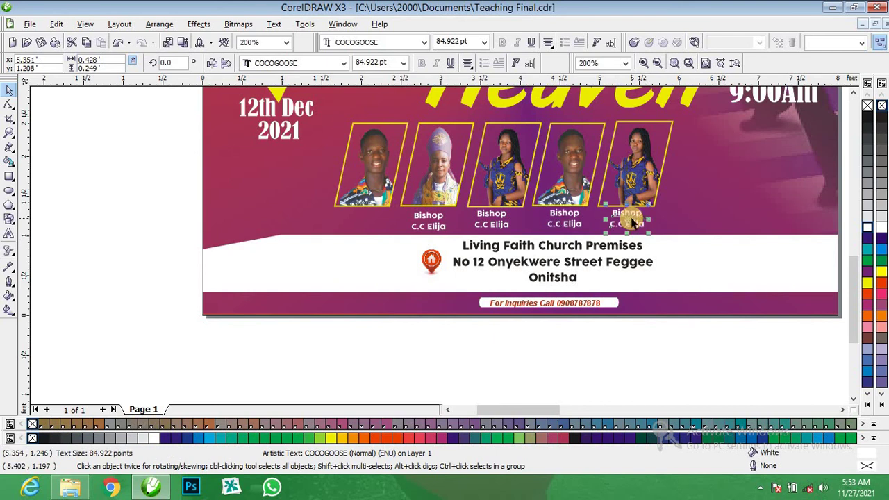
{"action": "mouse_move", "coordinate": [631, 221]}
{"action": "left_mouse_down"}
{"action": "mouse_move", "coordinate": [391, 231]}
{"action": "mouse_move", "coordinate": [364, 223]}
{"action": "left_mouse_up"}
{"action": "left_click", "coordinate": [401, 247]}
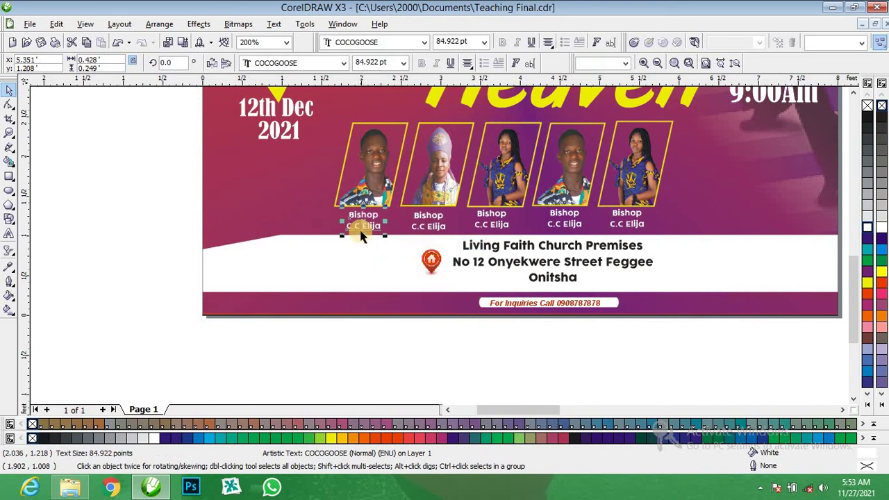
{"action": "left_click", "coordinate": [9, 235]}
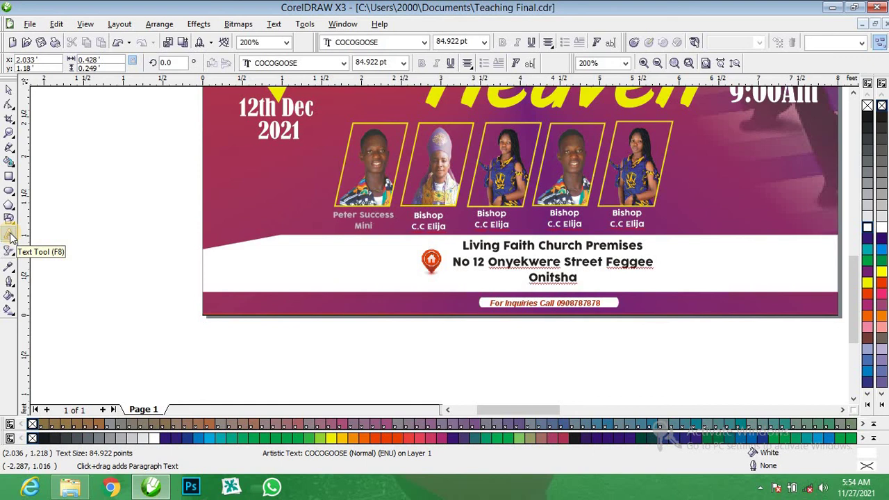
{"action": "type", "text": "stering"}
{"action": "left_click", "coordinate": [9, 236]}
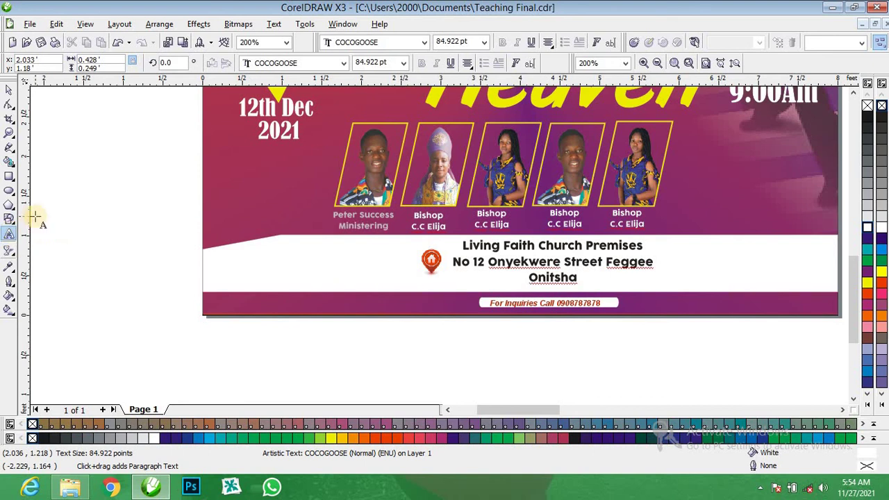
{"action": "left_click", "coordinate": [9, 91]}
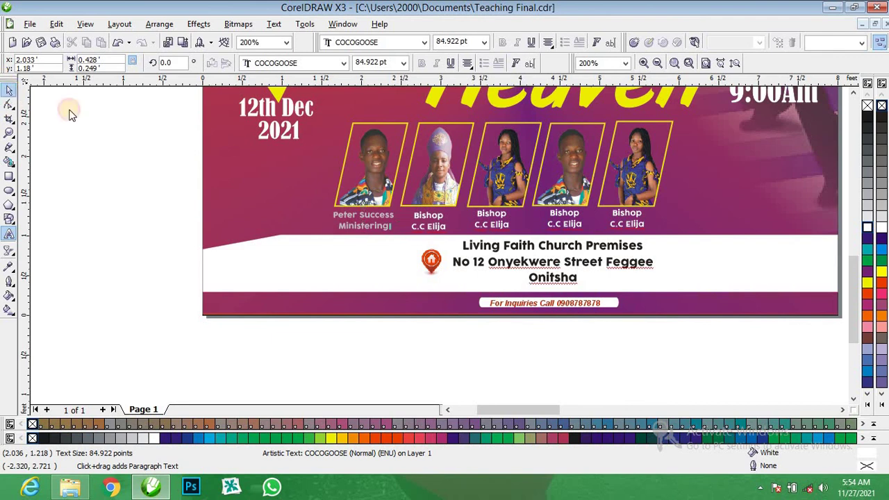
{"action": "left_click", "coordinate": [494, 221]}
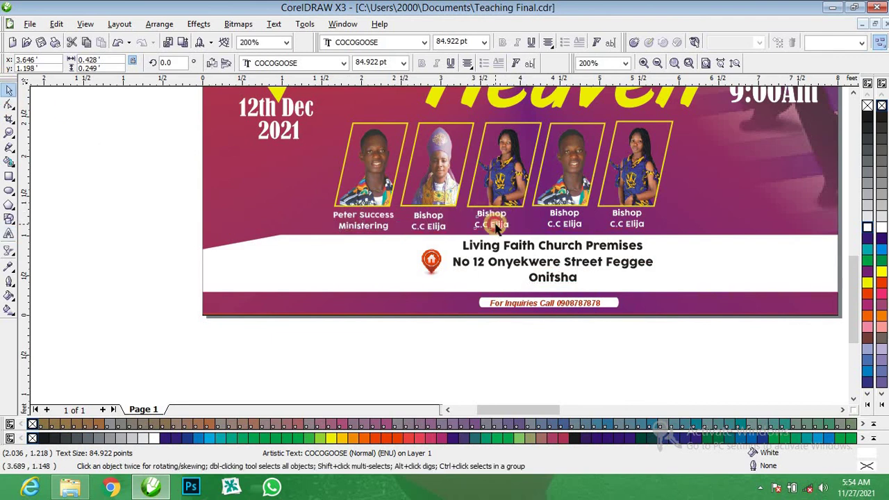
{"action": "left_click", "coordinate": [8, 237]}
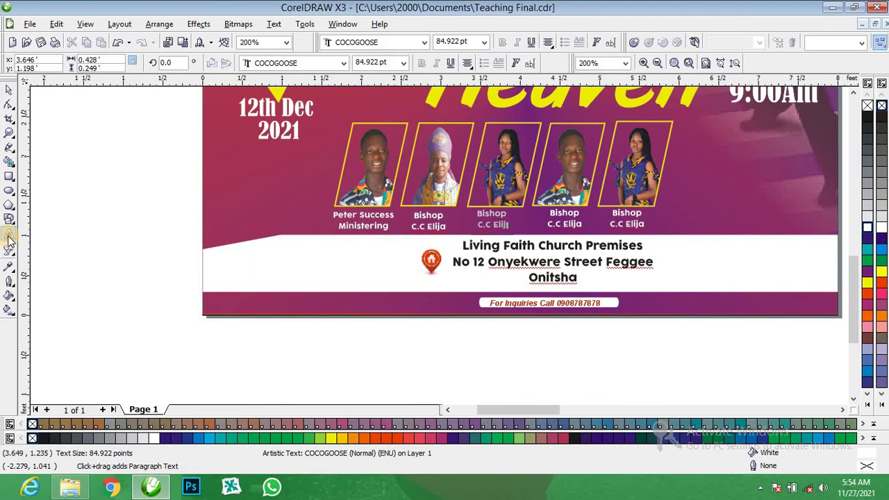
{"action": "key", "text": "BackSpace"}
{"action": "key", "text": "BackSpace"}
{"action": "key", "text": "BackSpace"}
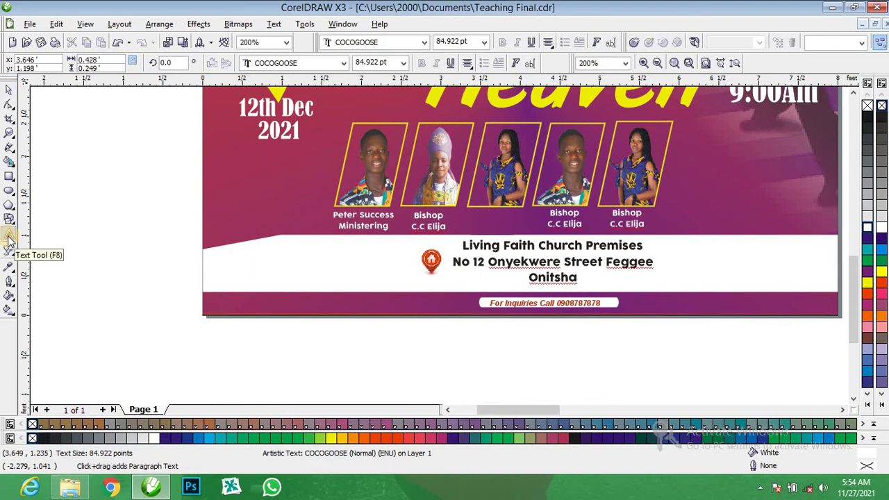
{"action": "type", "text": "dd"}
{"action": "type", "text": "nna "}
{"action": "type", "text": "Gi"}
{"action": "type", "text": "d"}
{"action": "key", "text": "BackSpace"}
{"action": "type", "text": "ft M"}
{"action": "type", "text": "ins"}
{"action": "key", "text": "BackSpace"}
{"action": "type", "text": "istering"}
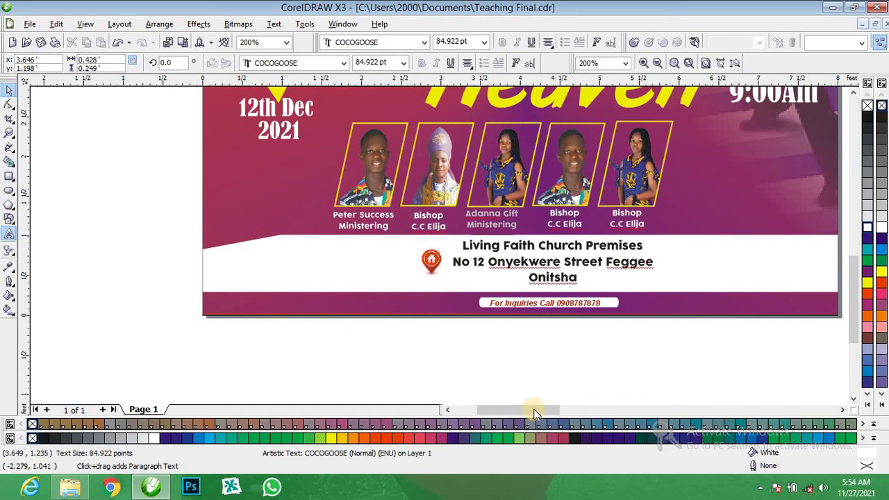
{"action": "key", "text": "ctrl+space"}
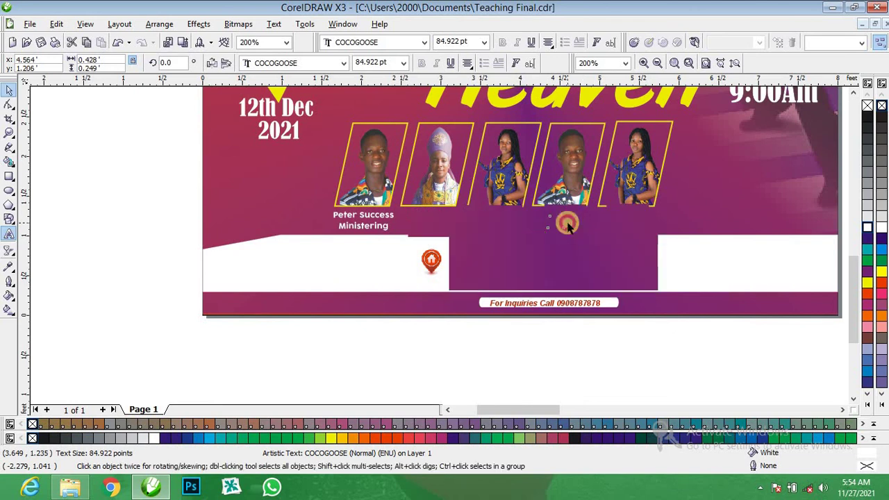
{"action": "left_click", "coordinate": [568, 222]}
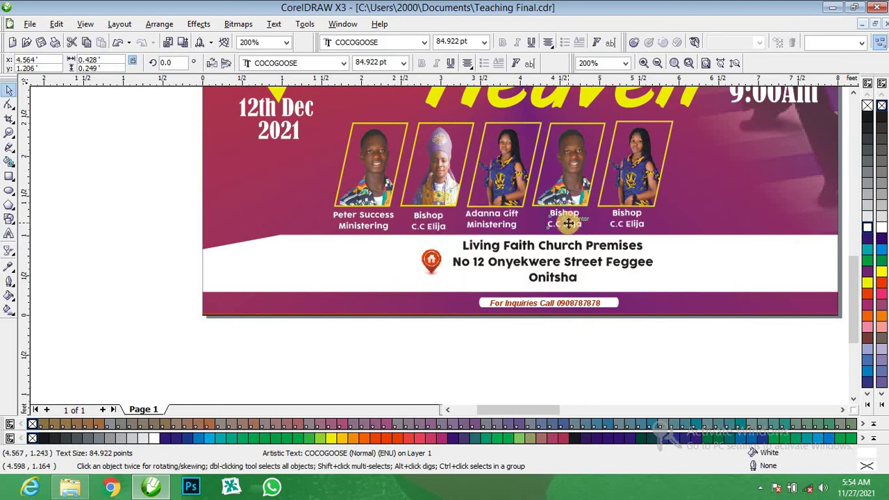
{"action": "left_click_drag", "start_coordinate": [568, 222], "coordinate": [631, 224]}
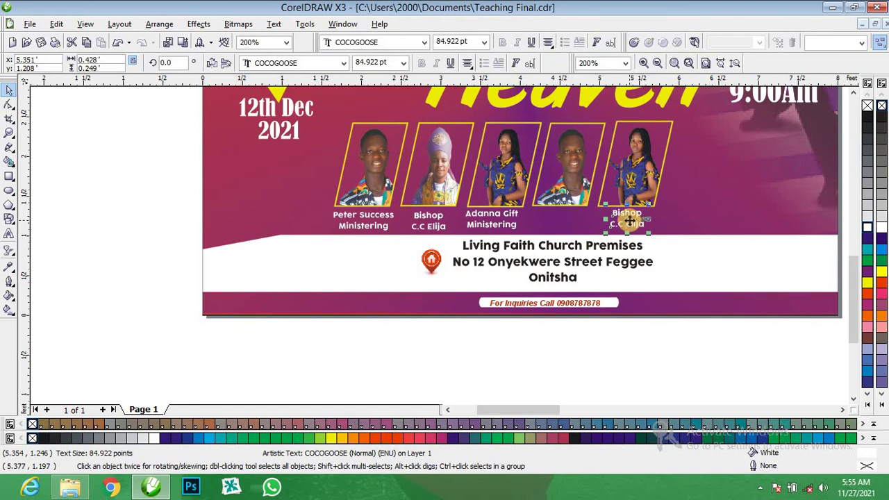
{"action": "key", "text": "Delete"}
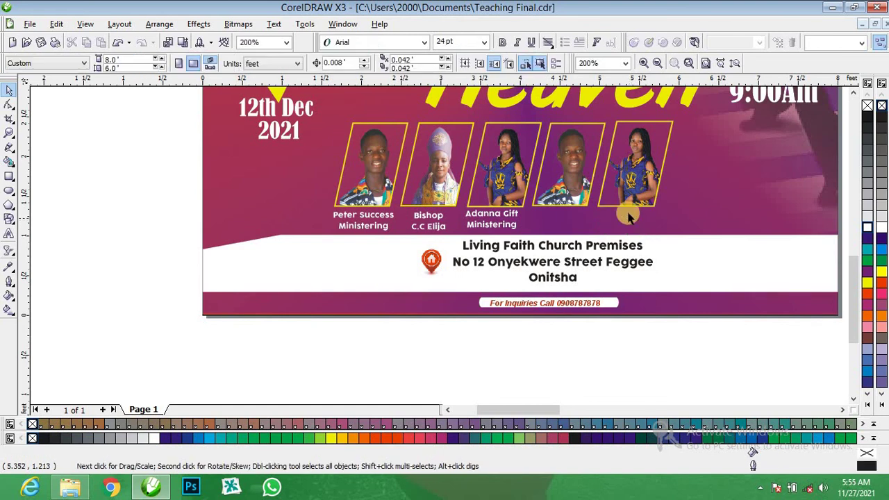
{"action": "left_click", "coordinate": [486, 219]}
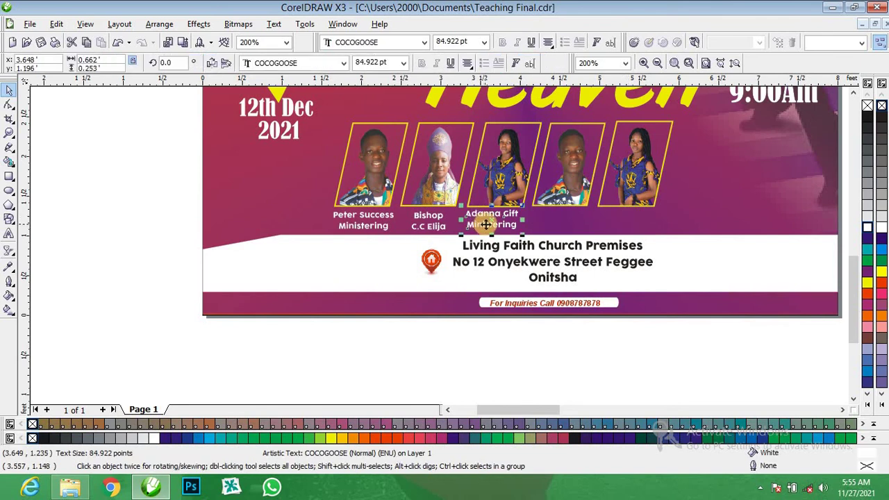
{"action": "left_click_drag", "start_coordinate": [525, 224], "coordinate": [634, 219]}
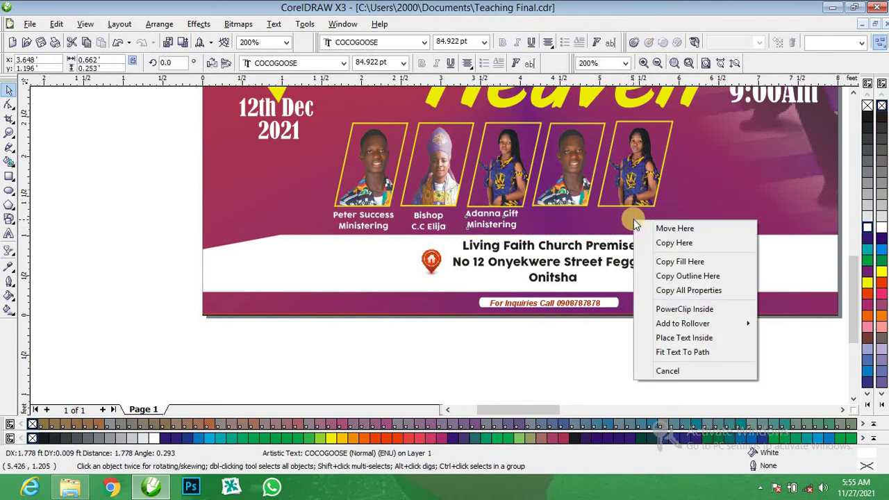
{"action": "left_click", "coordinate": [671, 247]}
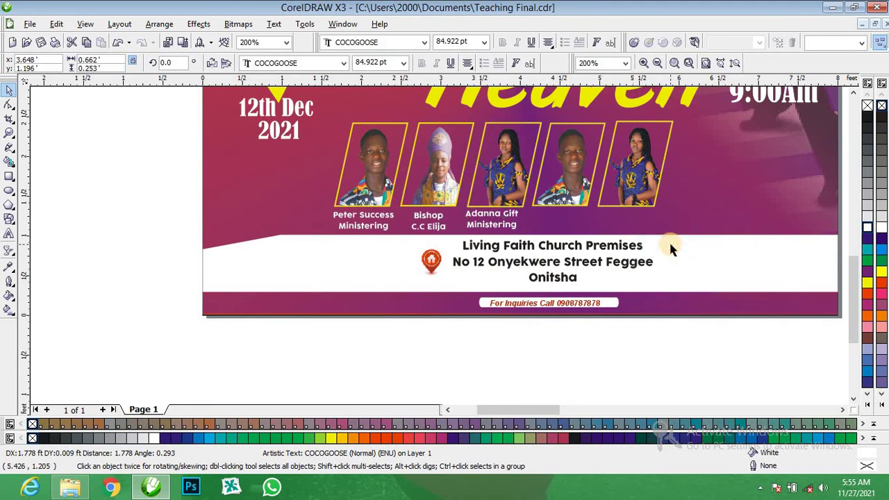
{"action": "left_click", "coordinate": [436, 228]}
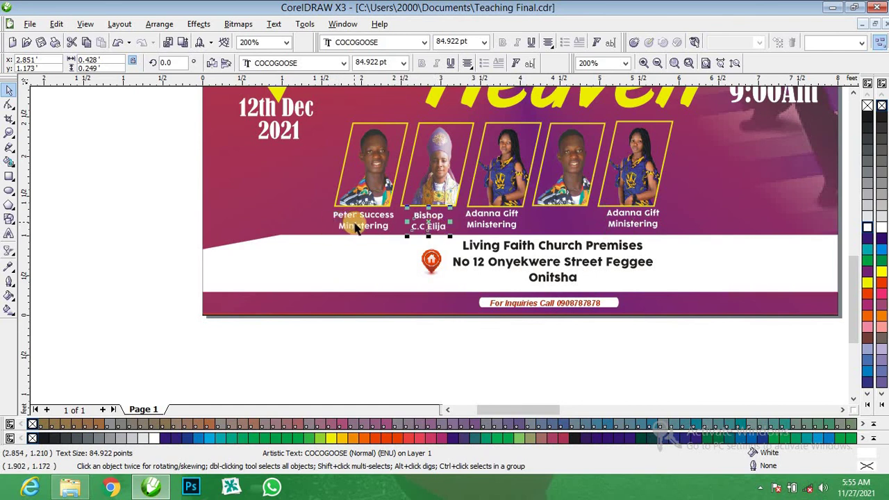
{"action": "left_click", "coordinate": [360, 222]}
{"action": "left_click_drag", "start_coordinate": [361, 219], "coordinate": [573, 219]}
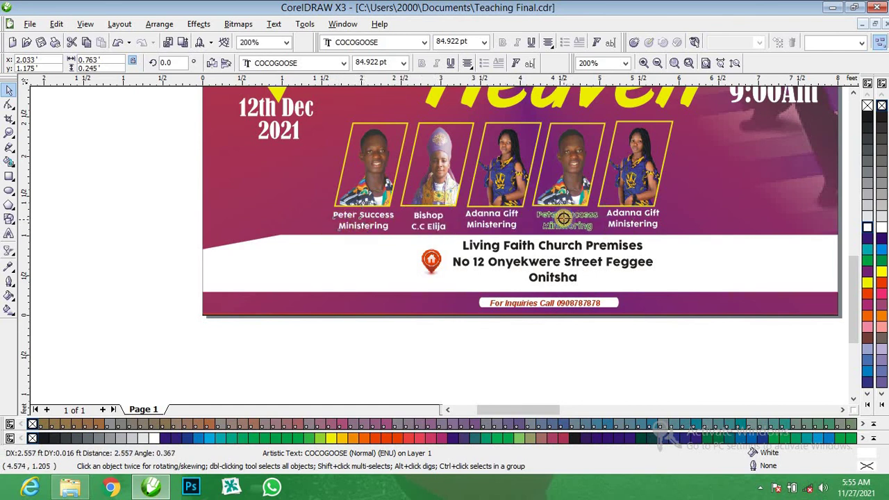
{"action": "left_click_drag", "start_coordinate": [573, 219], "coordinate": [563, 218]}
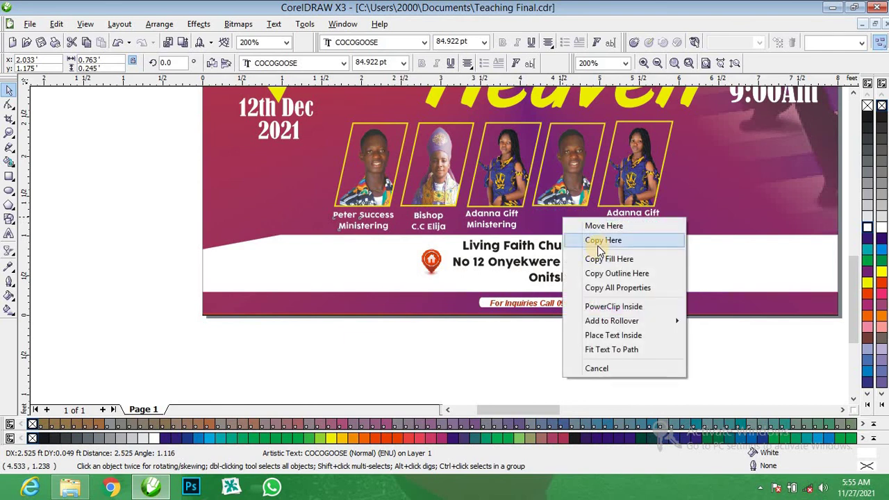
{"action": "left_click", "coordinate": [597, 241]}
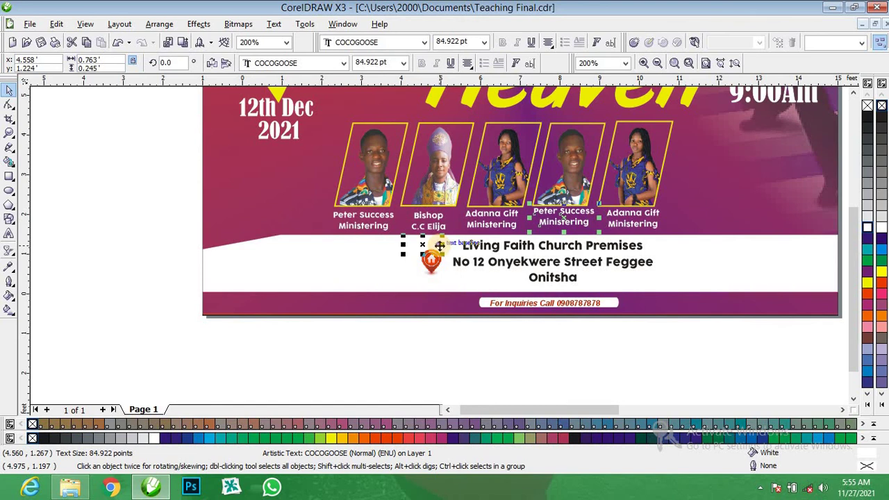
Zoom out to 100% and deselect so the complete flyer is centred in view.
{"action": "scroll", "coordinate": [438, 243], "scroll_direction": "down", "scroll_amount": 2}
{"action": "scroll", "coordinate": [439, 245], "scroll_direction": "down", "scroll_amount": 2}
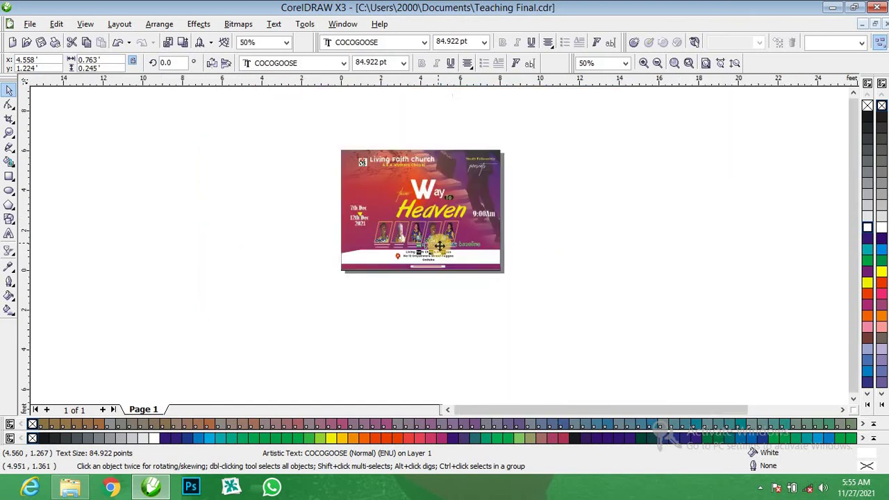
{"action": "scroll", "coordinate": [440, 245], "scroll_direction": "up", "scroll_amount": 2}
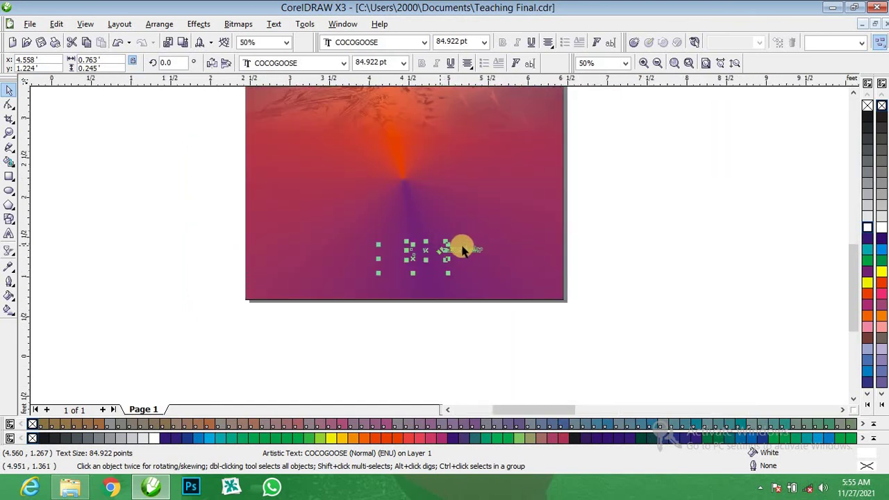
{"action": "scroll", "coordinate": [440, 250], "scroll_direction": "down", "scroll_amount": 1}
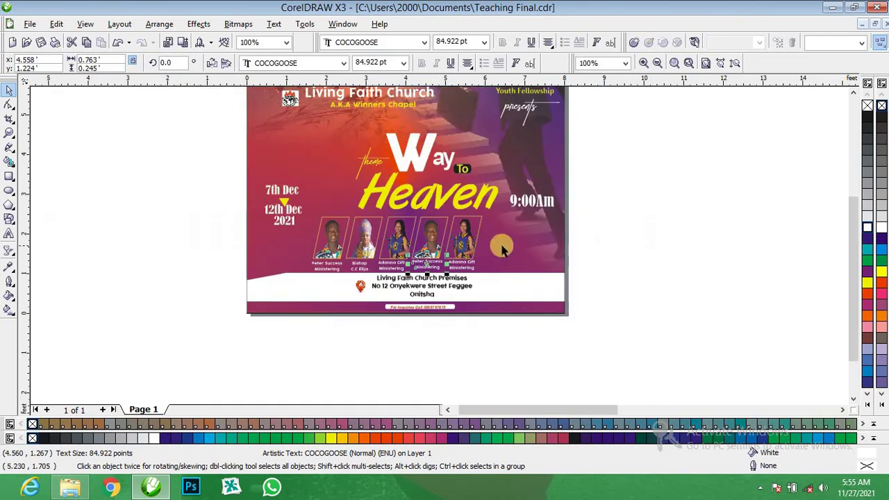
{"action": "left_click", "coordinate": [812, 270]}
{"action": "left_click_drag", "start_coordinate": [849, 297], "coordinate": [843, 260]}
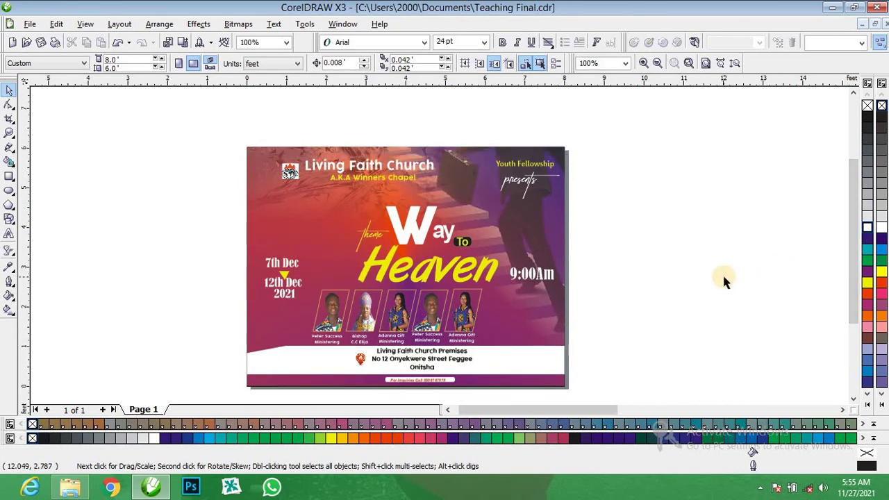